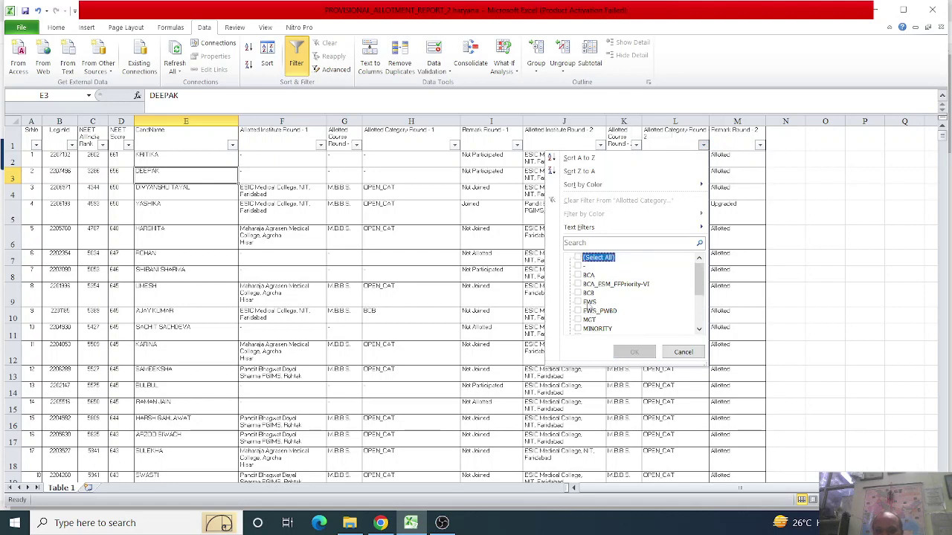
Step: Filter the Allotted Category Round - 2 column to show only OPEN_CAT
scroll(585, 304, down, 2)
click(577, 311)
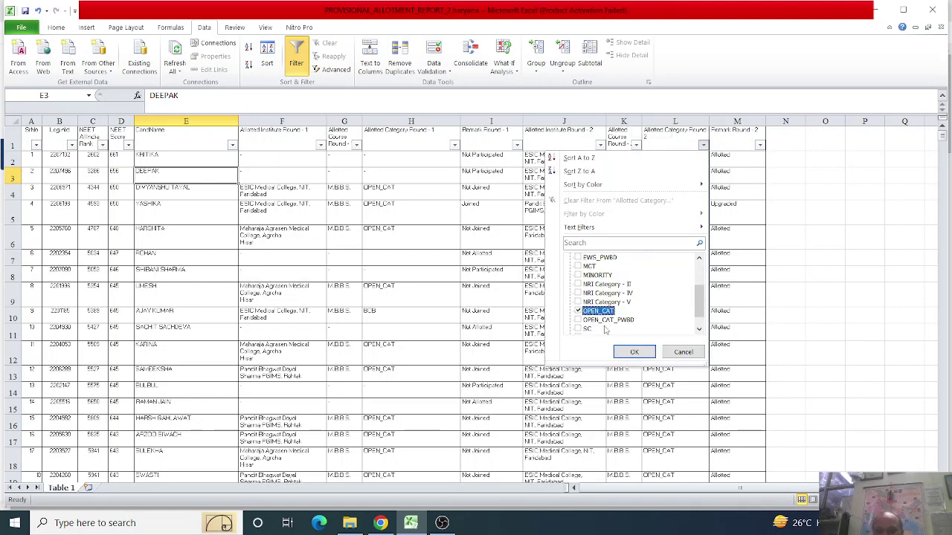
click(634, 351)
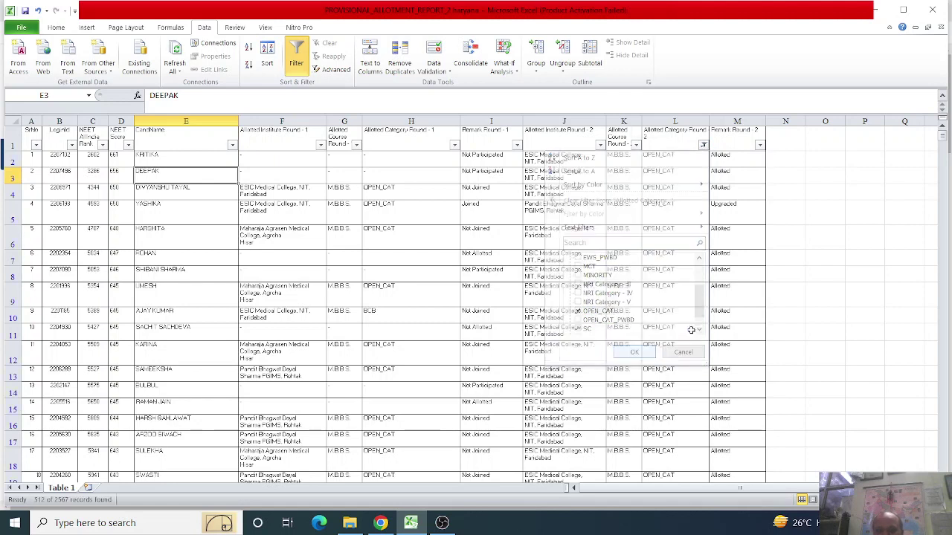
click(600, 145)
click(476, 258)
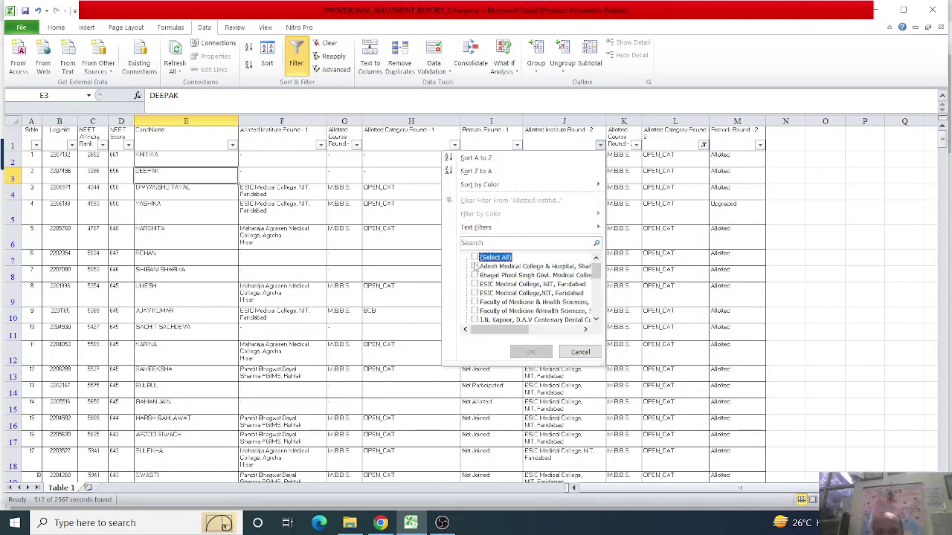
click(474, 275)
click(474, 284)
click(474, 293)
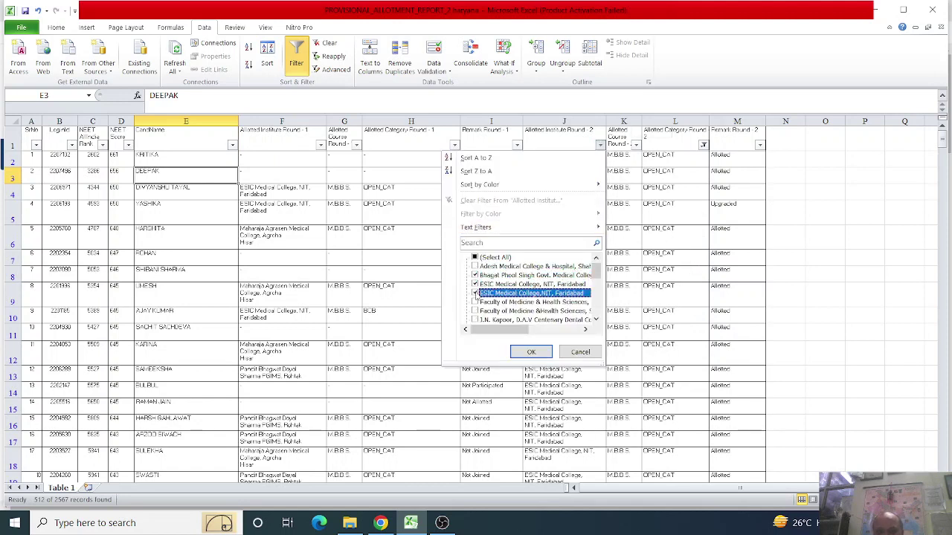
click(596, 320)
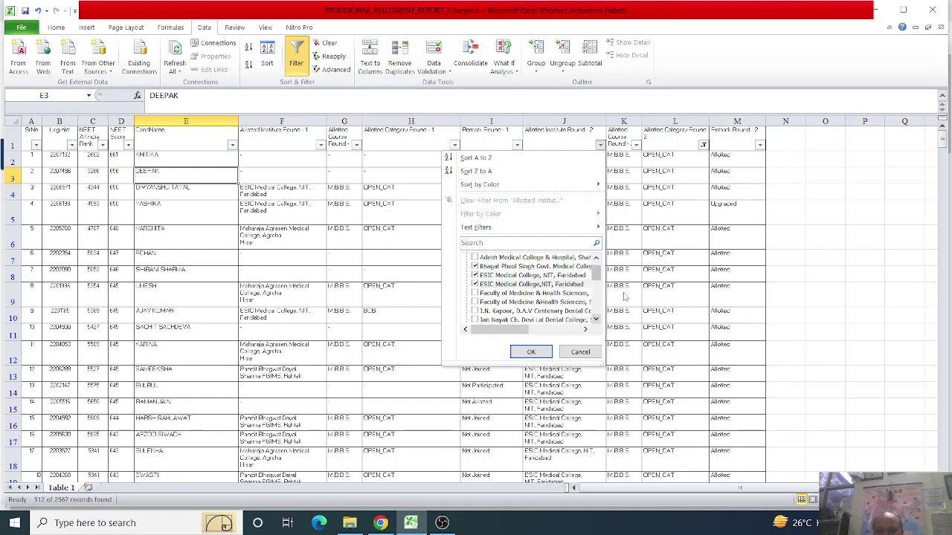
click(641, 305)
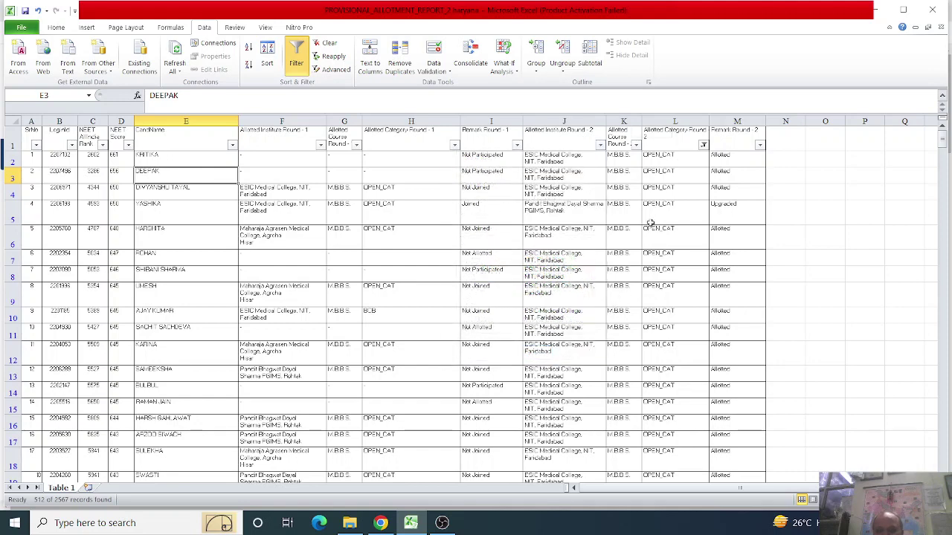
Step: Filter the Allotted Course Round - 2 column to exclude B.D.S. and keep only M.B.B.S
click(636, 145)
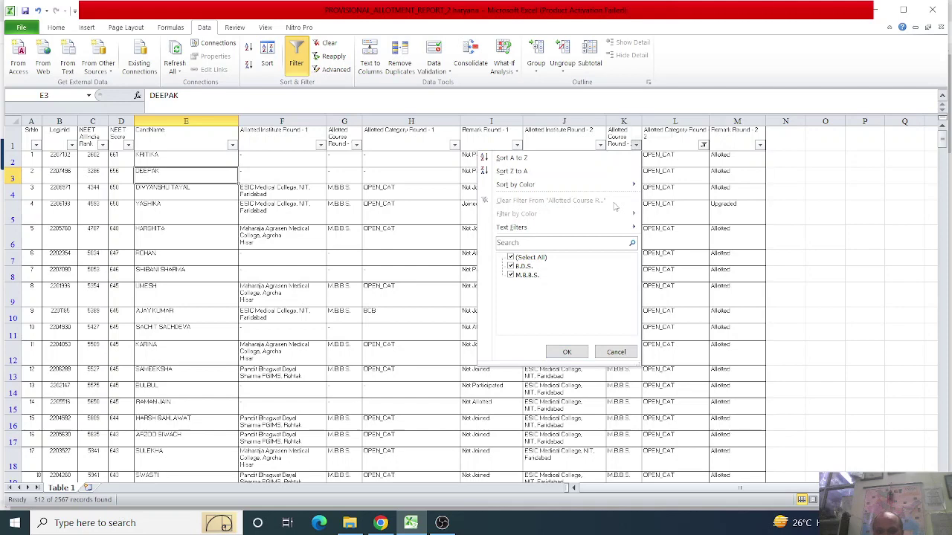
click(510, 266)
click(566, 351)
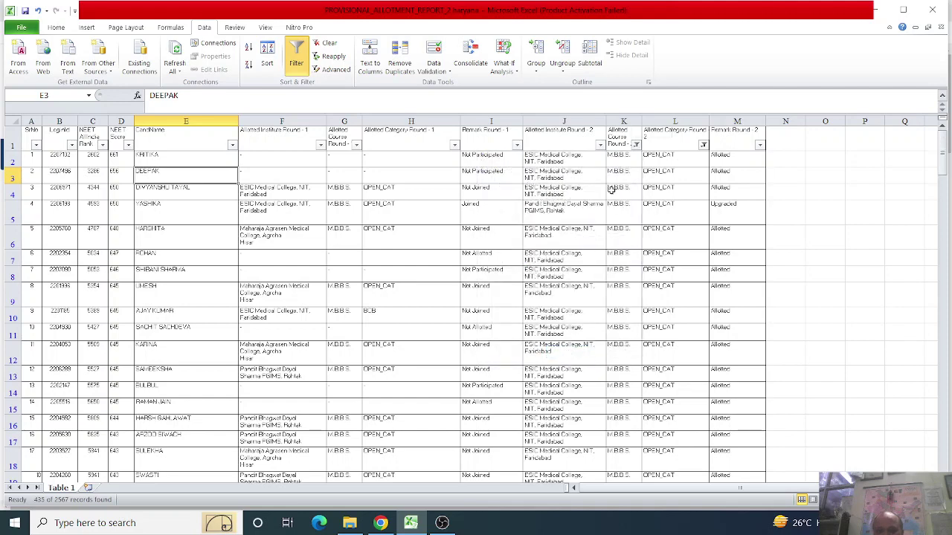
Step: In the Allotted Institute Round - 2 filter, deselect all and include Bhagat Phool Singh Govt. Medical College and both ESIC Medical College, NIT, Faridabad entries
click(601, 145)
click(475, 257)
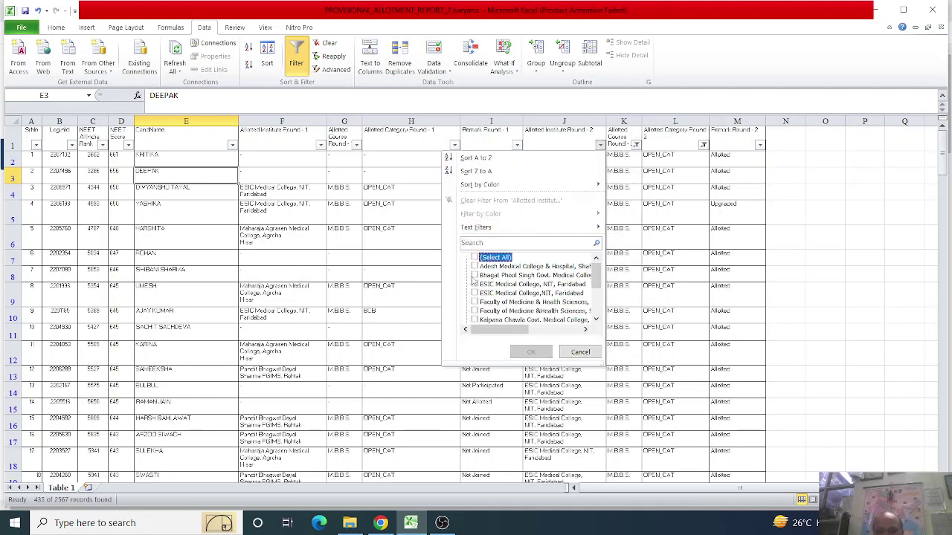
click(475, 275)
click(475, 284)
click(475, 293)
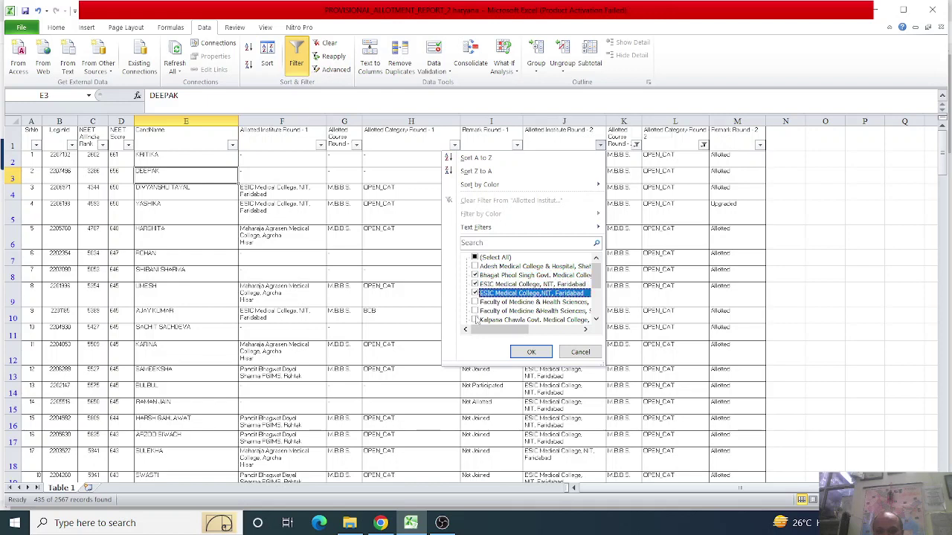
Step: Add Kalpana Chawla Govt. Medical College and both Maharaja Agrasen Medical College entries to the institute filter selection
click(595, 319)
click(596, 319)
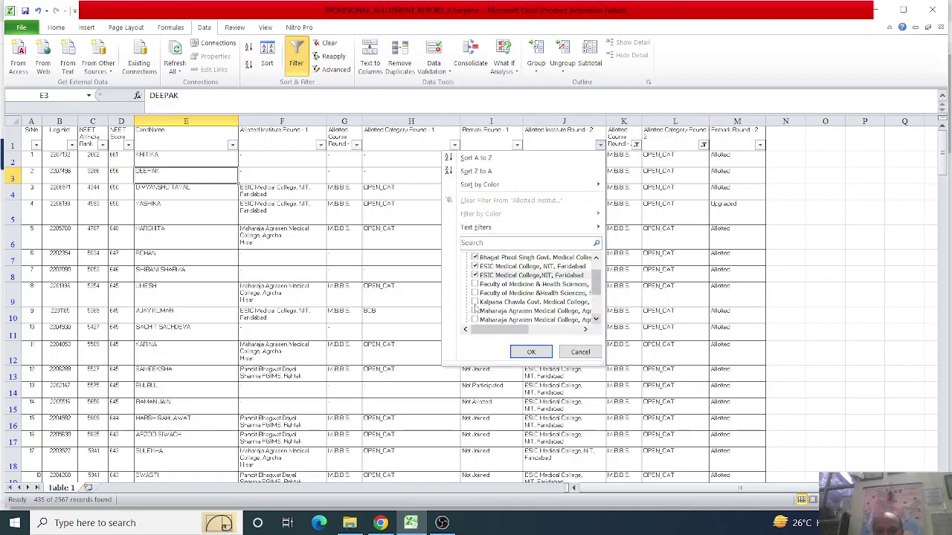
click(474, 301)
click(475, 311)
click(475, 319)
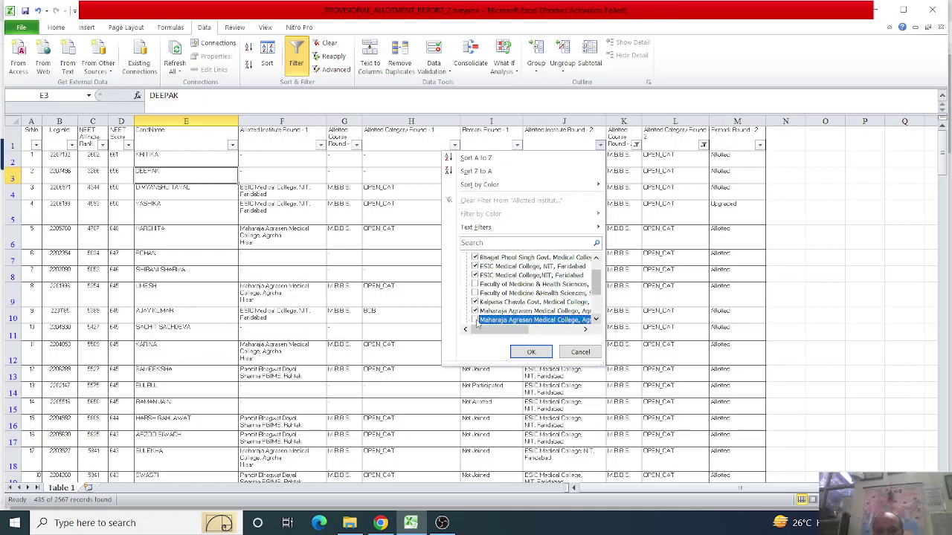
Step: Add Pandit Bhagwat Dayal Sharma PGIMS, Sh. Atal Bihari Vajpayee Government Medical College and Shaheed Hasan Khan Mewati Govt. Medical College, and apply the institute filter
click(595, 319)
click(596, 319)
click(595, 319)
click(596, 319)
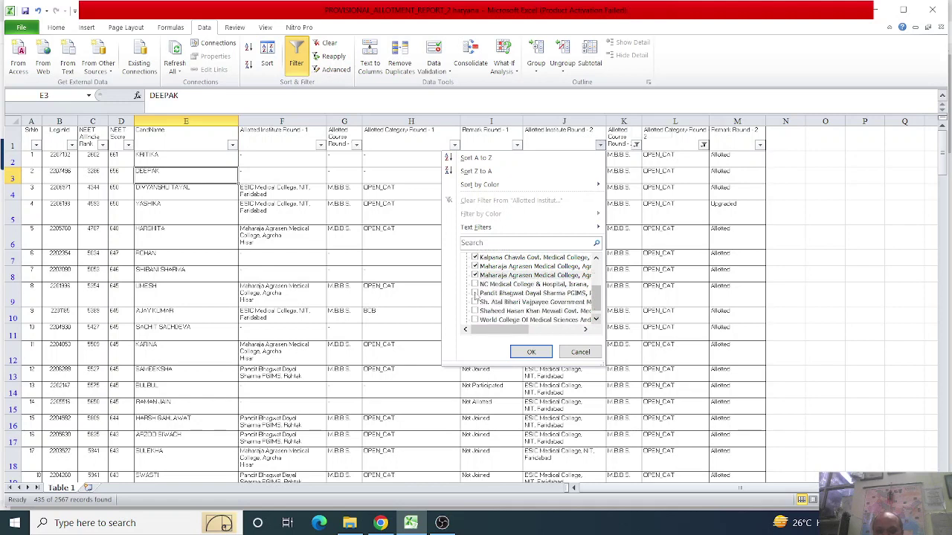
click(474, 293)
click(475, 301)
click(475, 311)
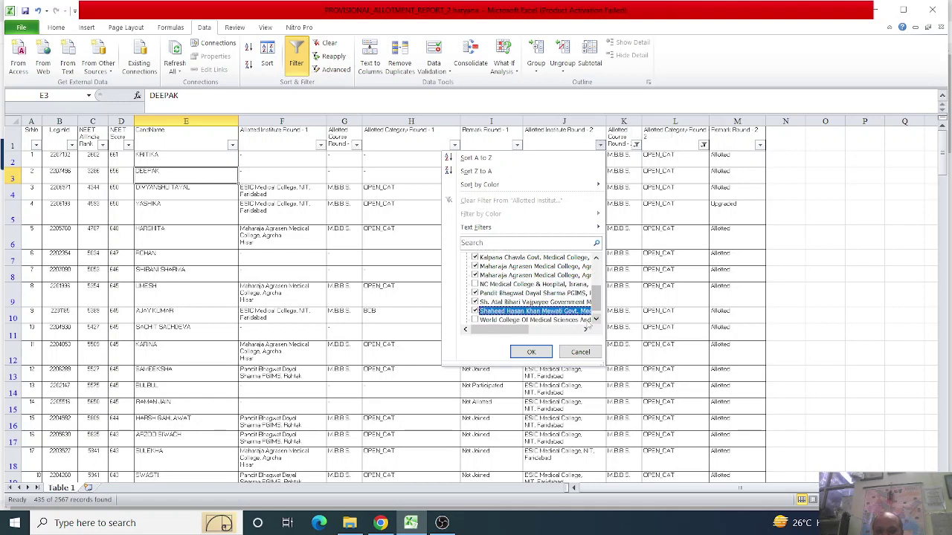
click(596, 319)
click(531, 351)
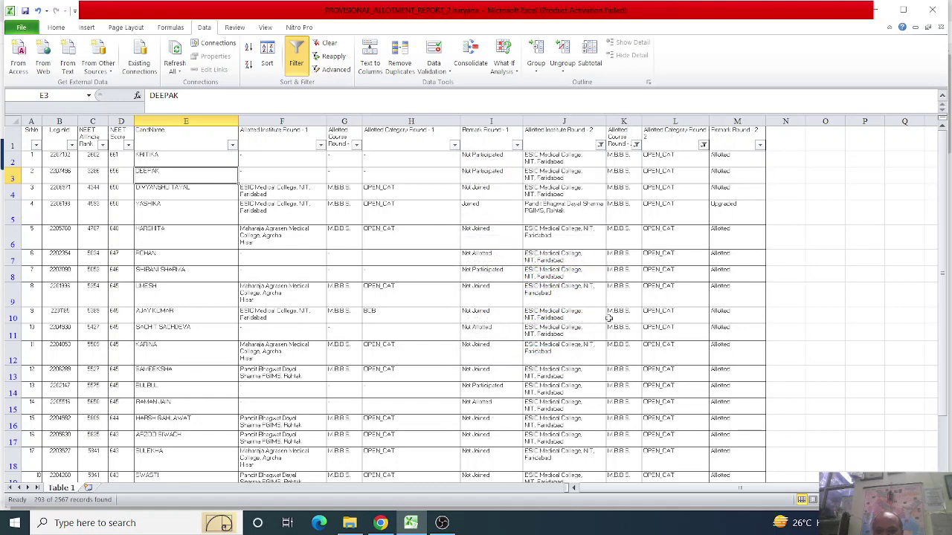
Step: Examine the NEET score, Round 1 remark and Round 2 allotment of the last filtered candidates at the end of the list
drag(943, 272, 915, 314)
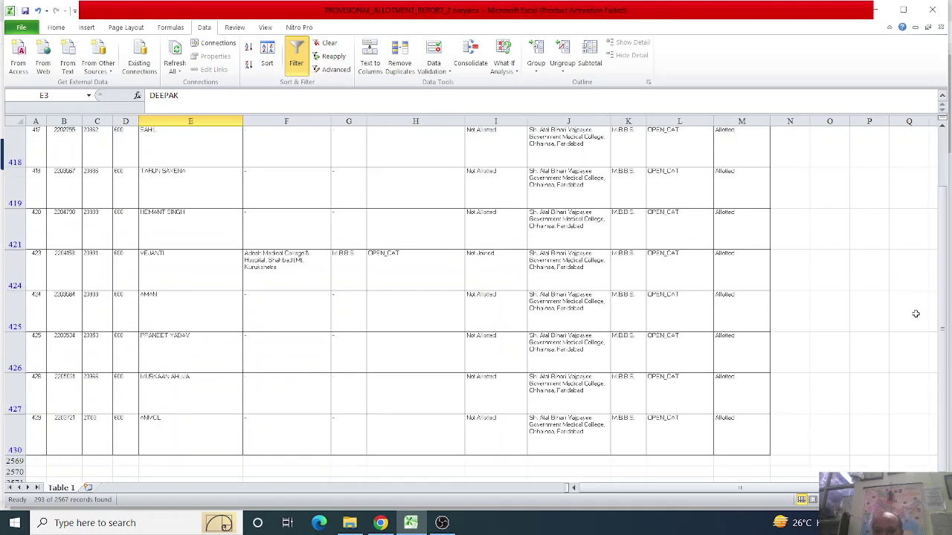
click(518, 418)
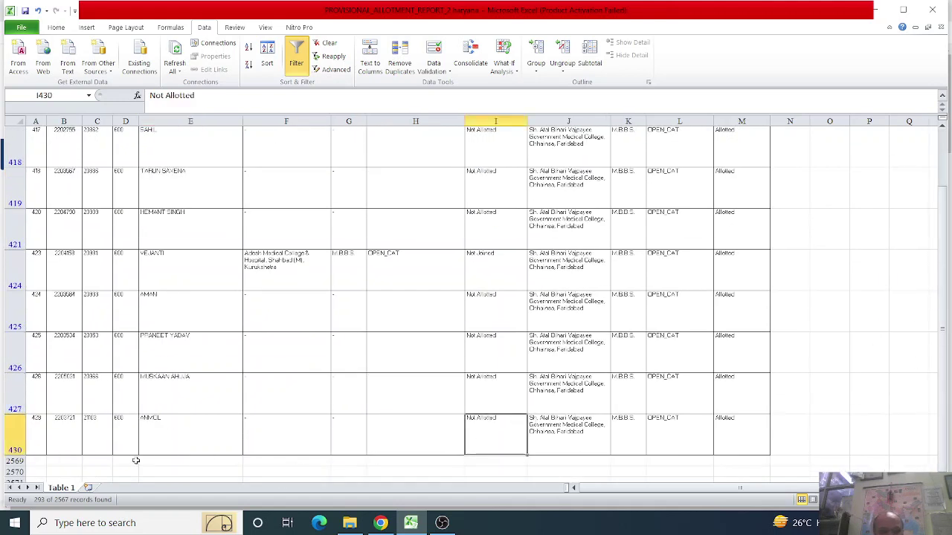
click(129, 433)
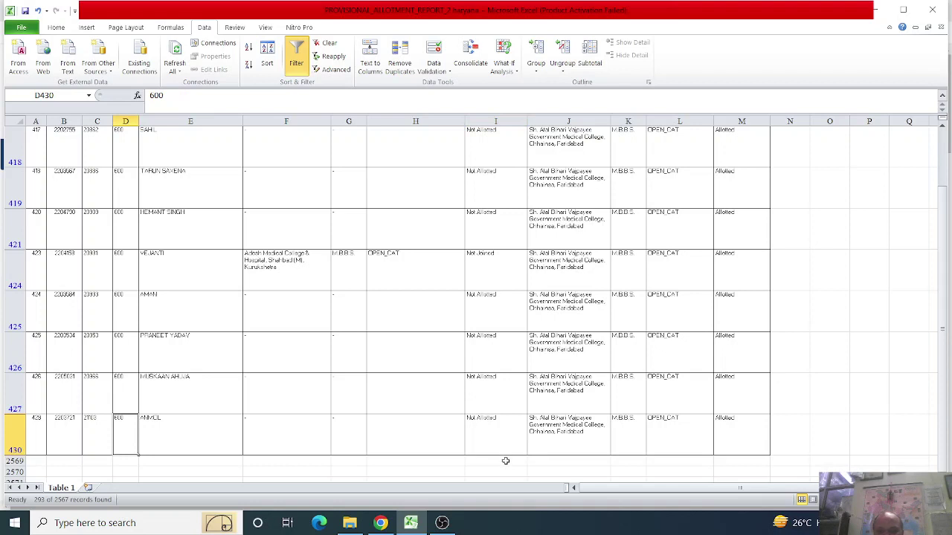
click(740, 431)
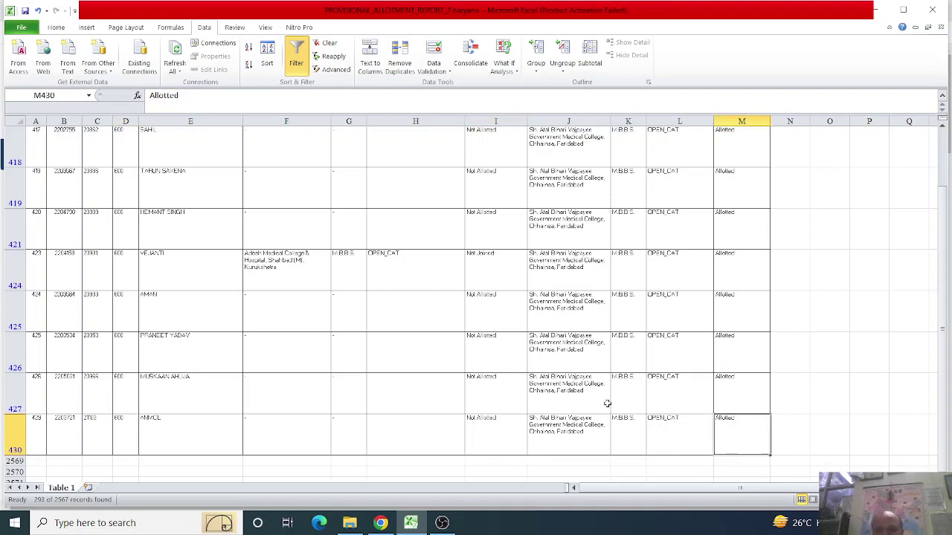
scroll(607, 403, up, 3)
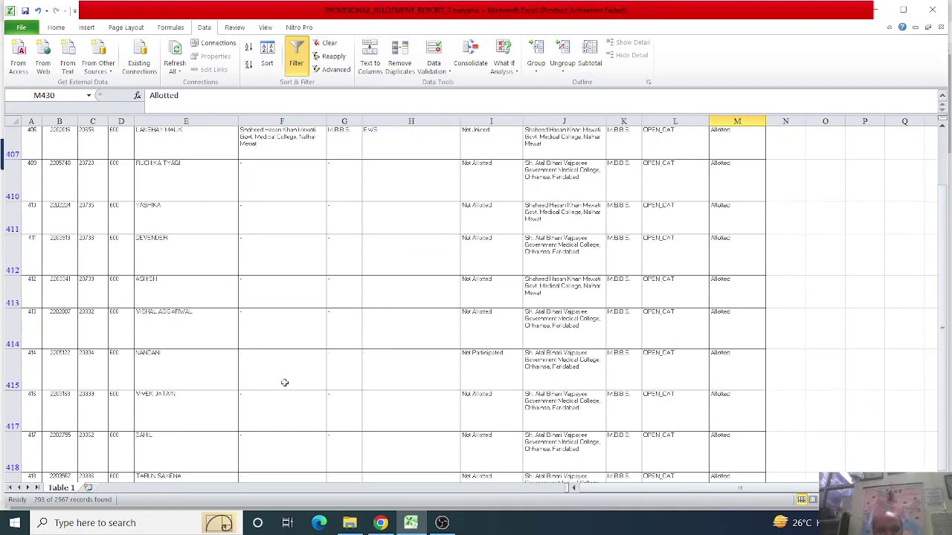
scroll(630, 406, up, 1)
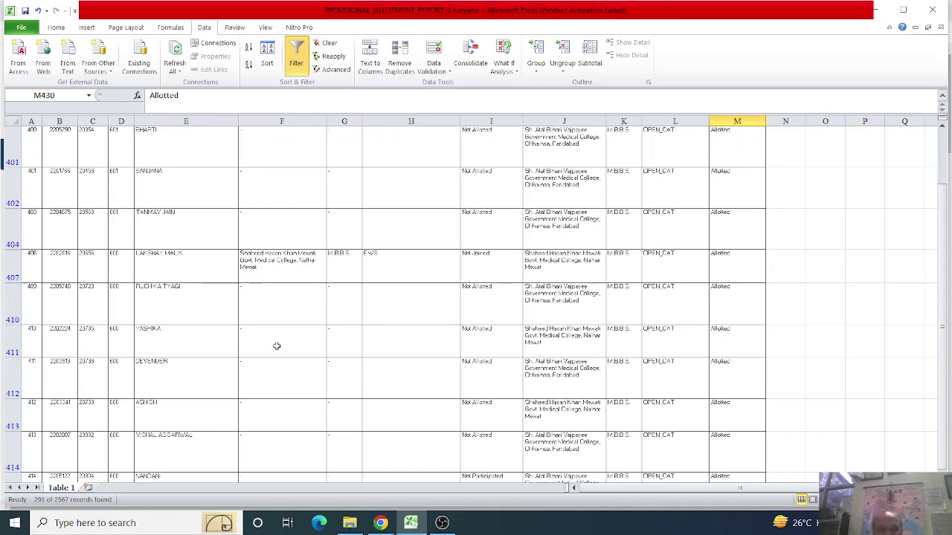
scroll(617, 422, up, 4)
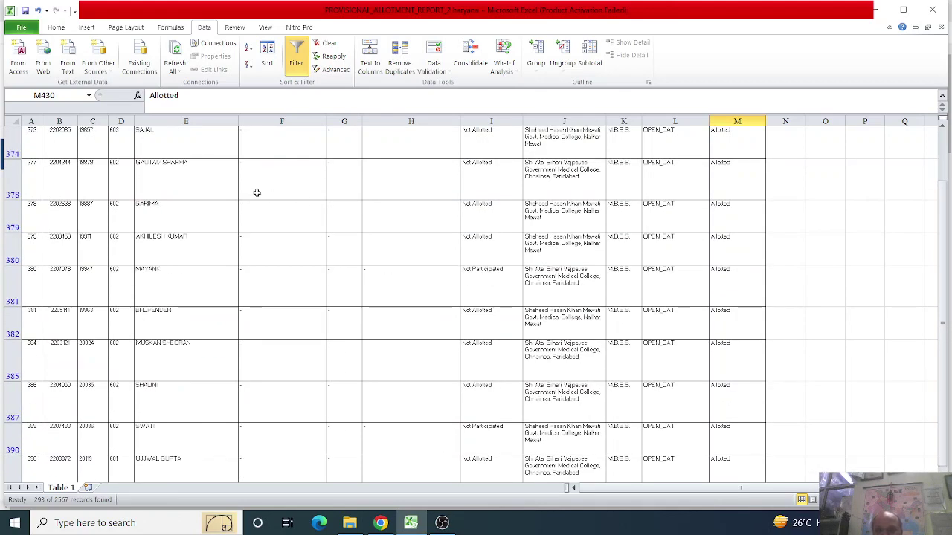
scroll(471, 349, up, 1)
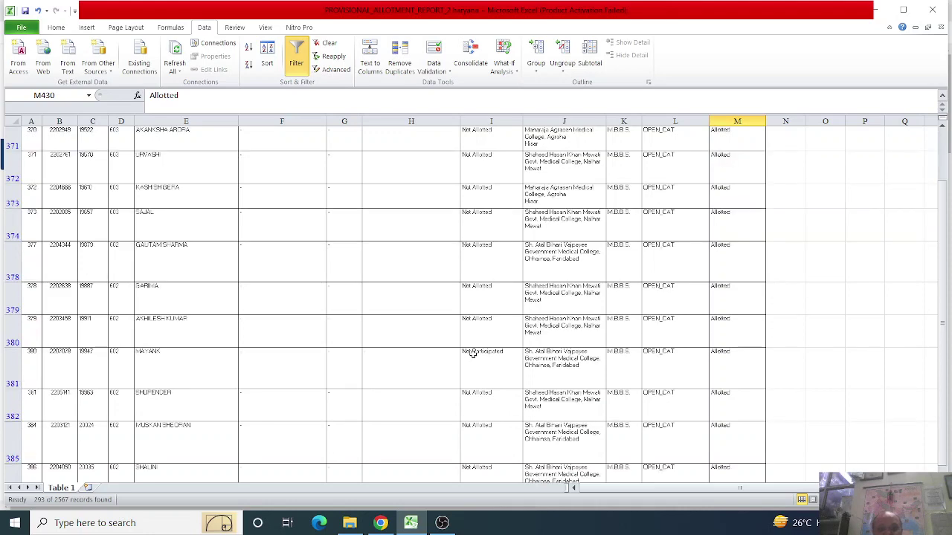
scroll(485, 321, down, 12)
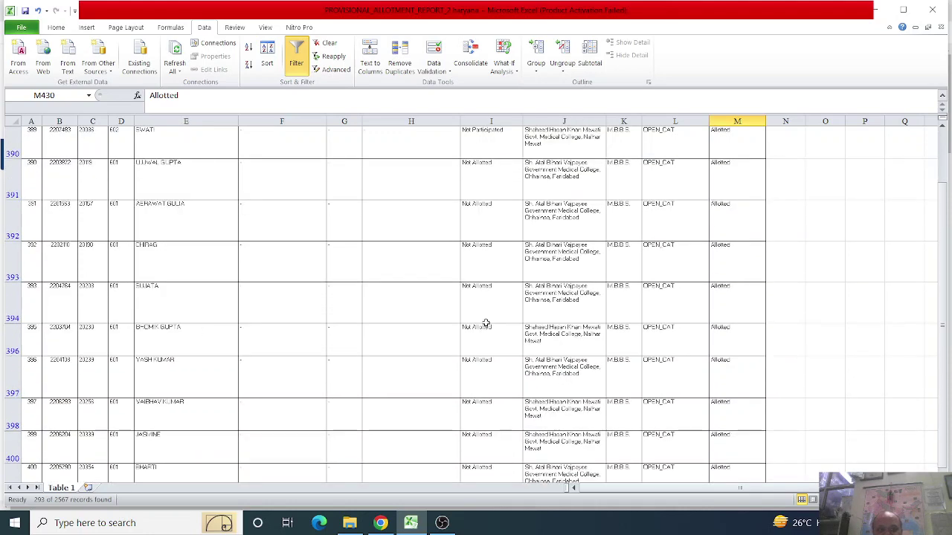
scroll(577, 419, down, 5)
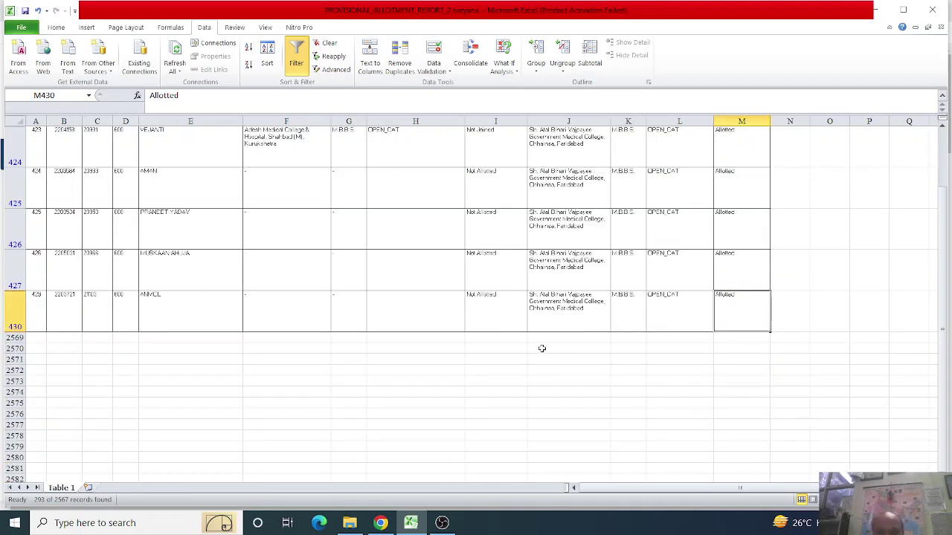
click(442, 523)
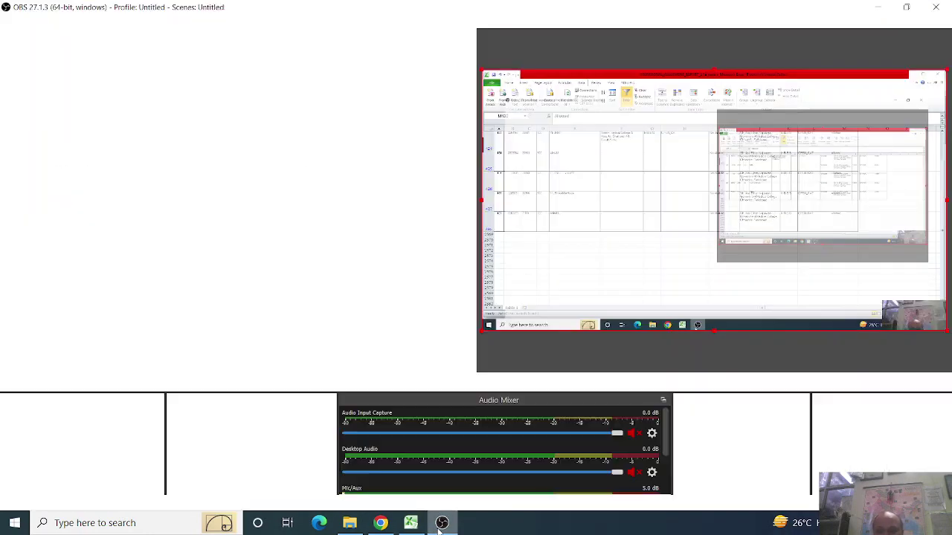
click(439, 526)
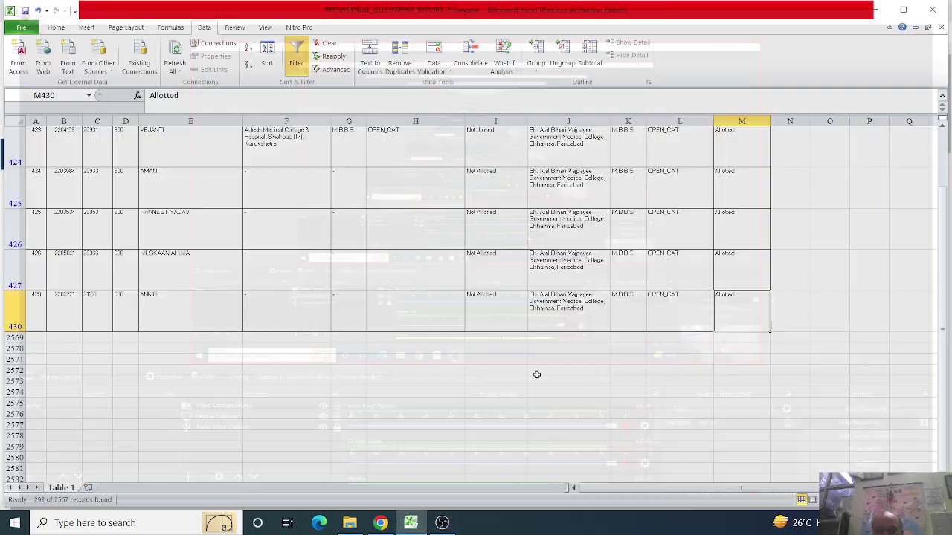
Step: Review the Round 2 institutes allotted to the filtered candidates with NEET scores around 603 to 605
click(552, 272)
scroll(554, 274, up, 11)
scroll(554, 275, up, 20)
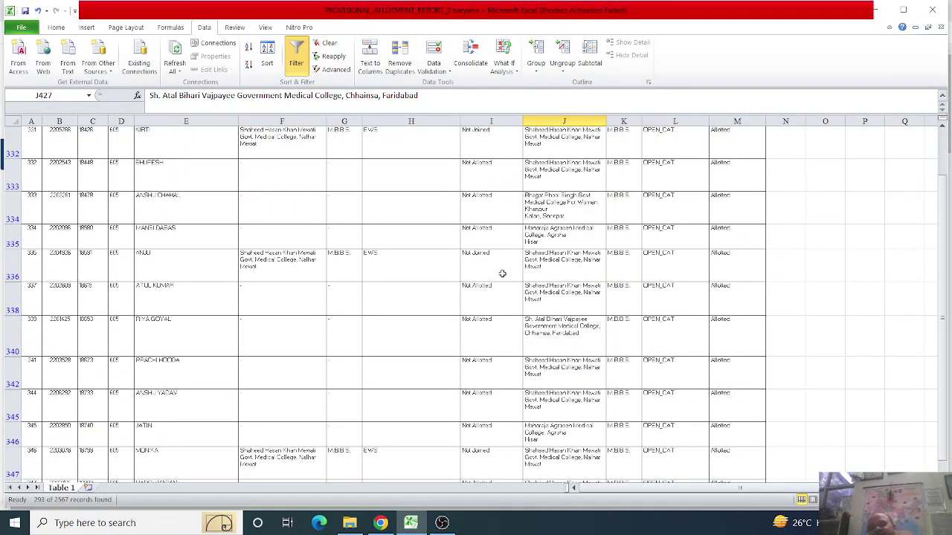
scroll(570, 315, down, 7)
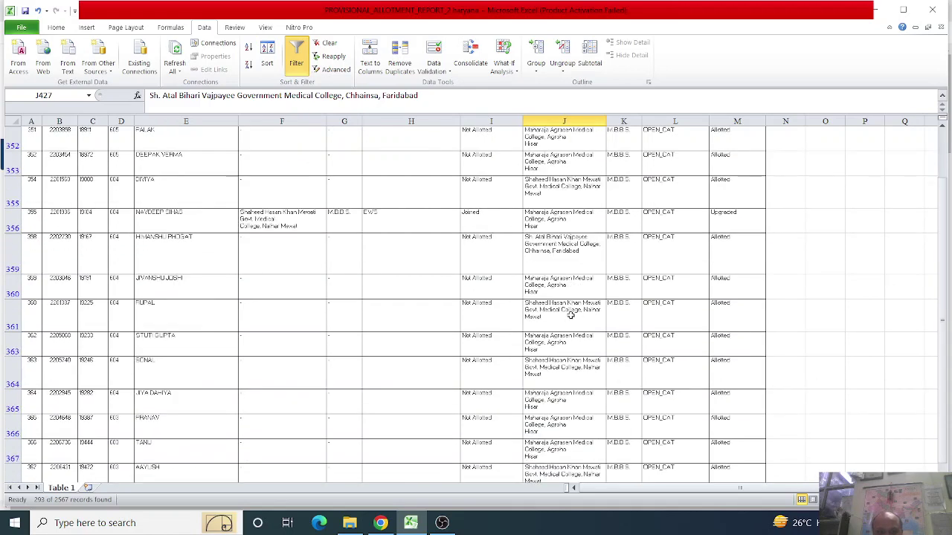
scroll(570, 316, down, 1)
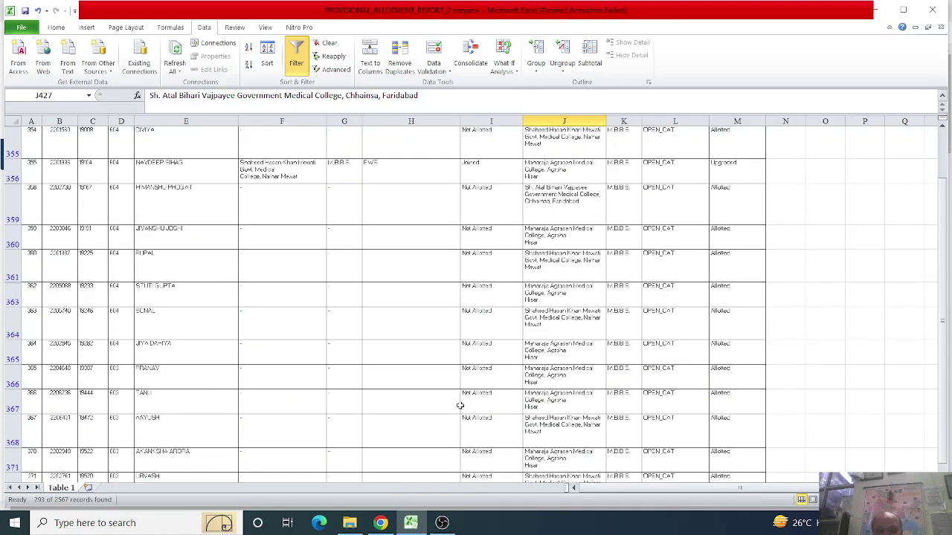
Step: Switch to Chrome and check the Haryana counselling notifications, the GGSIPU seat document and the Medical Counselling Committee home page
click(374, 523)
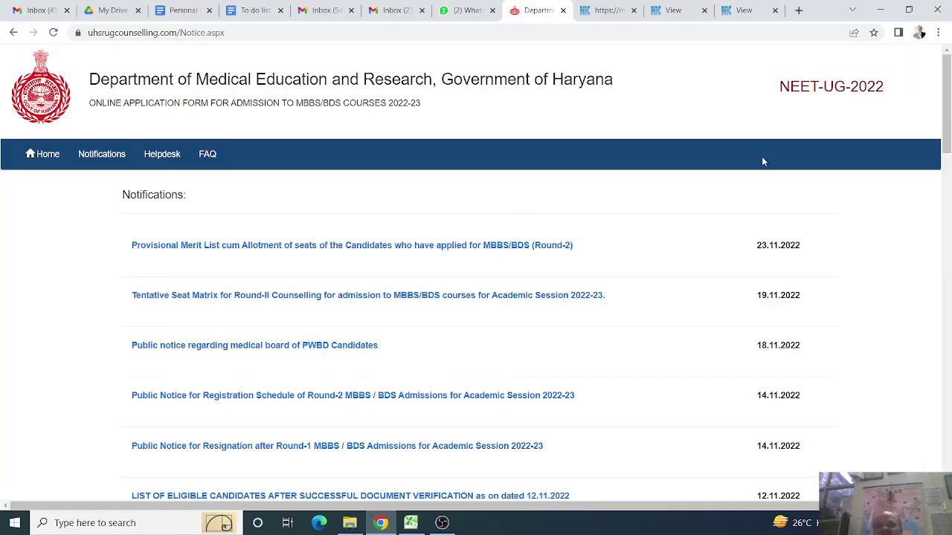
click(673, 10)
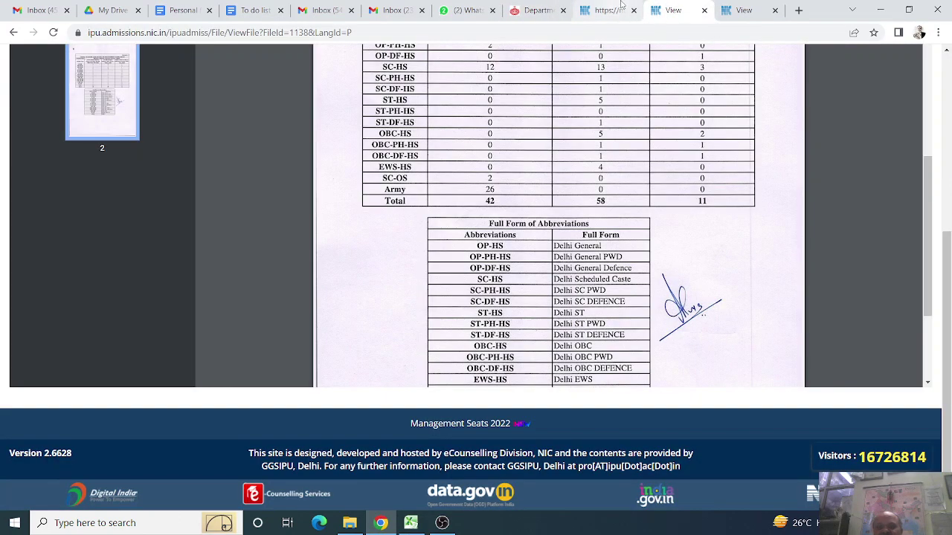
click(606, 11)
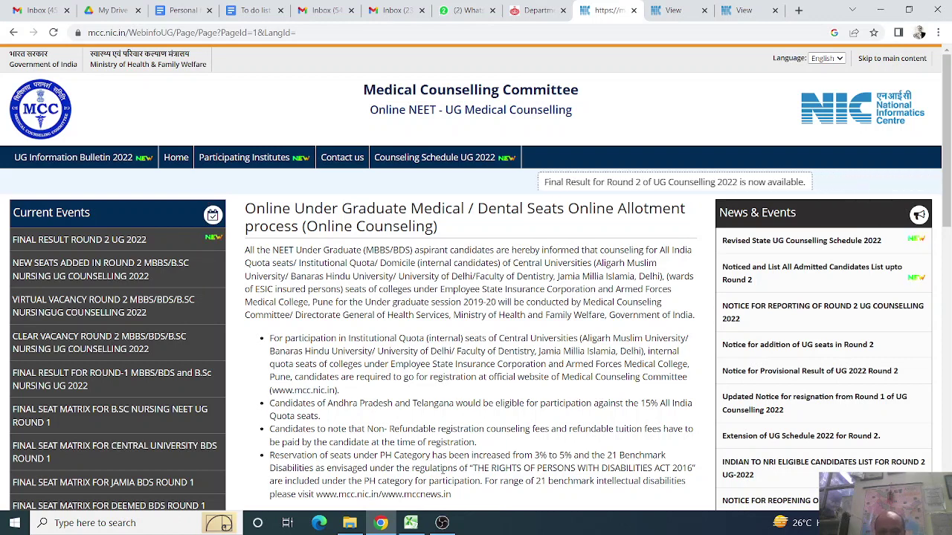
Step: Switch back to the Excel allotment report and check the Round 1 remark and Round 2 category of the candidate in row 338
click(410, 523)
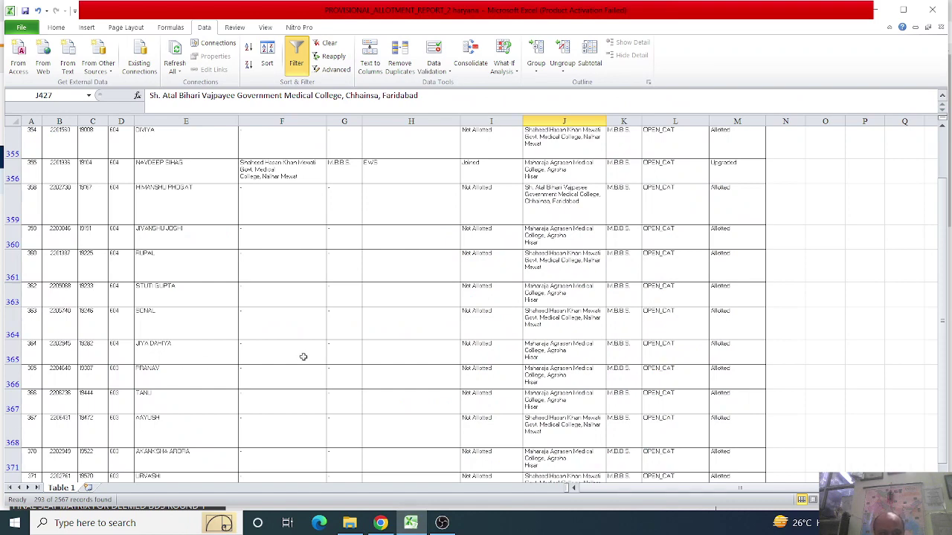
scroll(303, 356, down, 10)
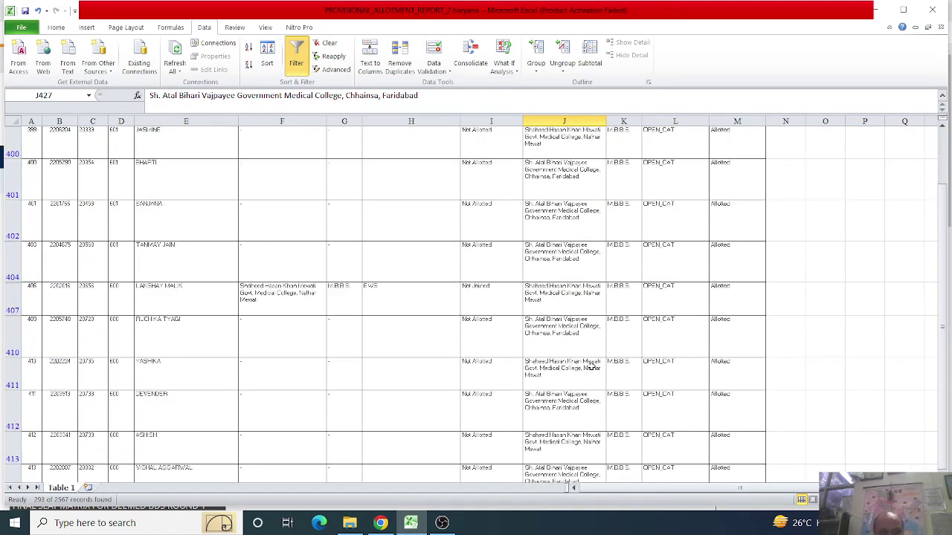
scroll(591, 366, up, 1)
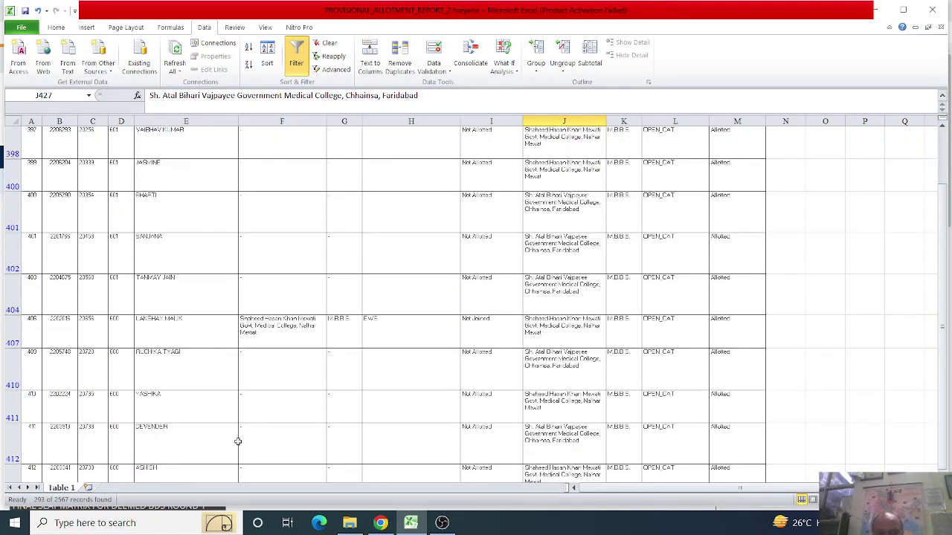
scroll(474, 369, up, 12)
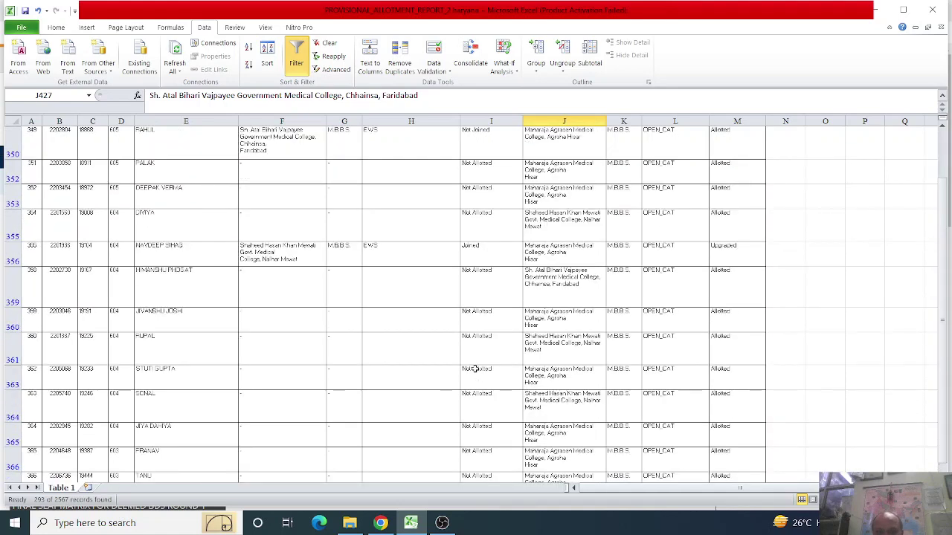
scroll(475, 369, up, 5)
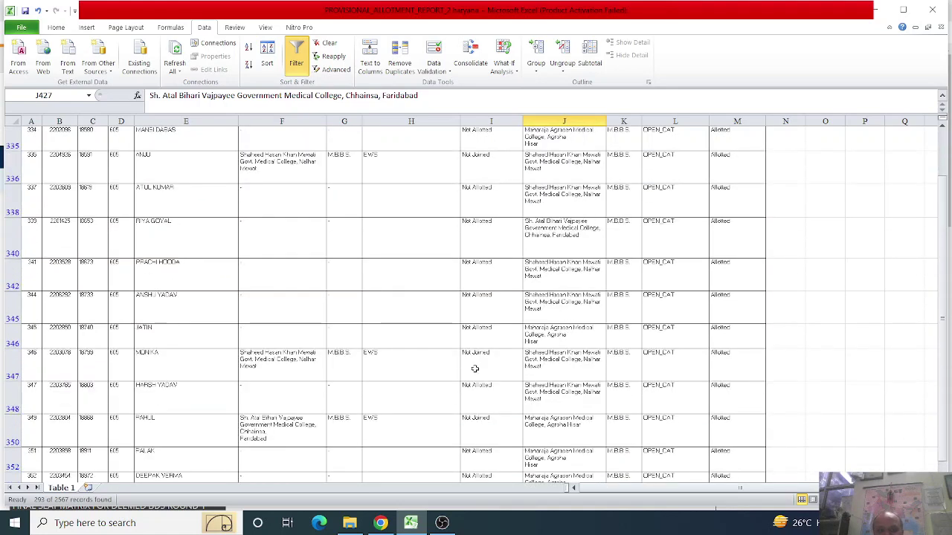
click(291, 290)
click(490, 303)
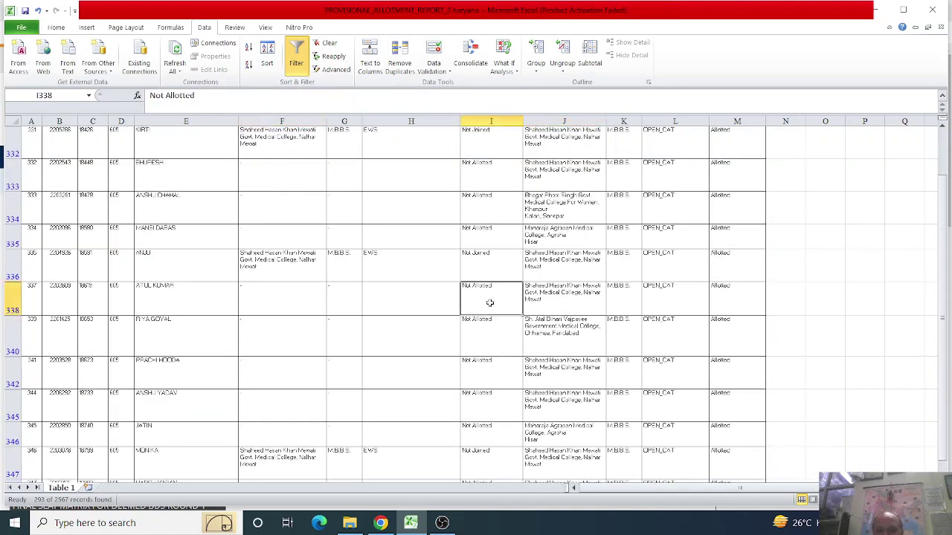
click(688, 300)
scroll(444, 359, down, 2)
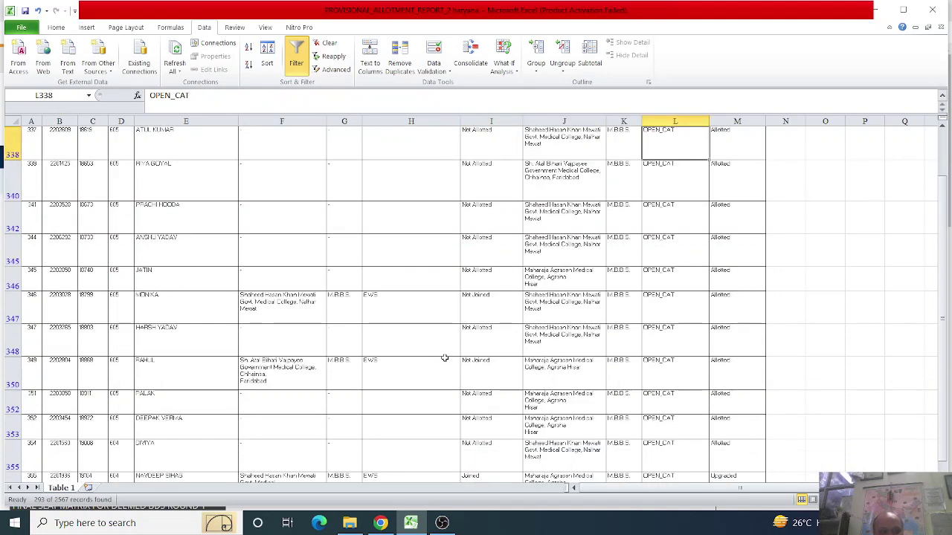
Step: Compare the Round 1 remarks and Round 2 institutes of the filtered candidates with NEET scores from 607 down to 600
scroll(444, 358, up, 4)
scroll(444, 358, up, 6)
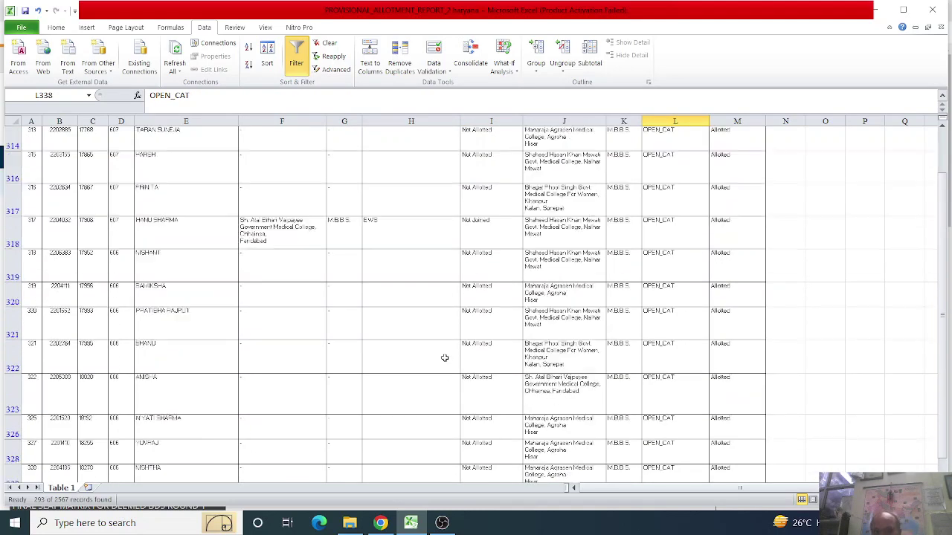
scroll(444, 359, down, 15)
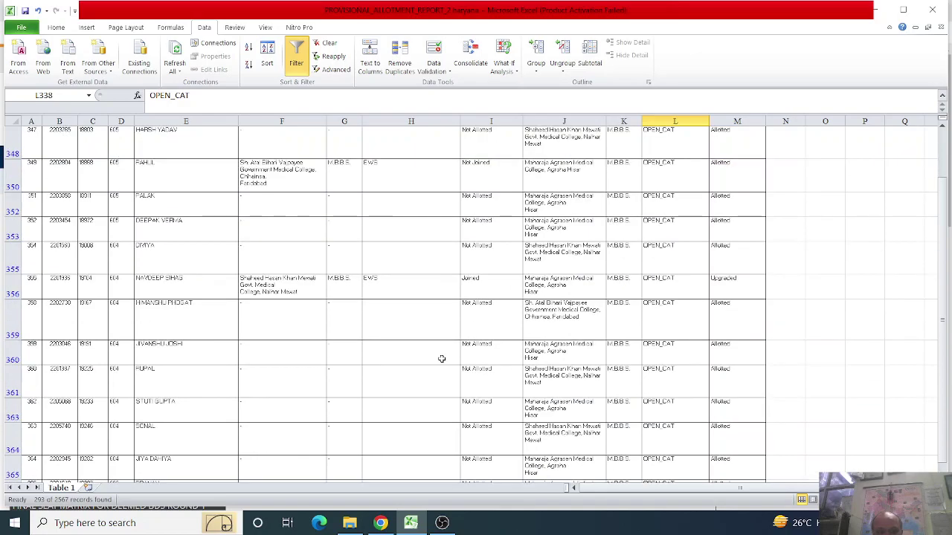
scroll(441, 358, down, 15)
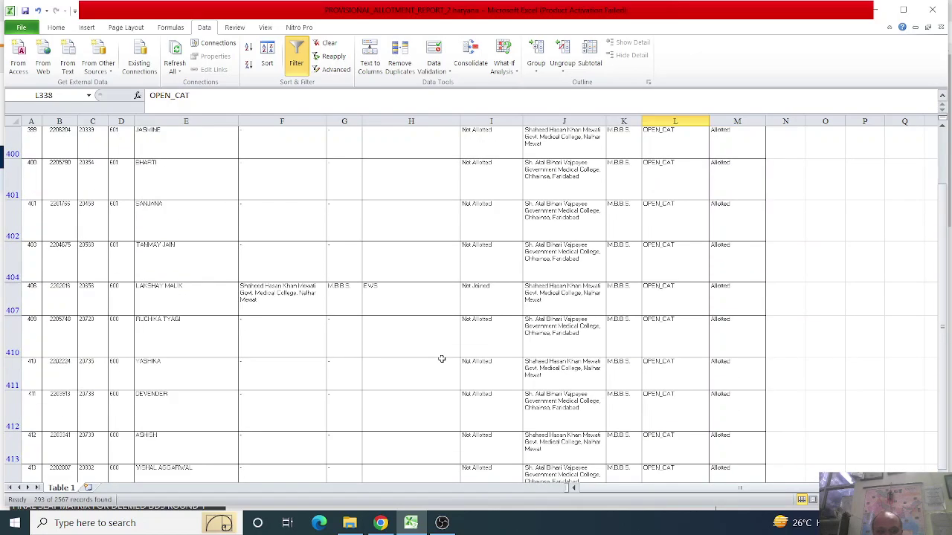
scroll(441, 359, down, 3)
scroll(441, 359, up, 20)
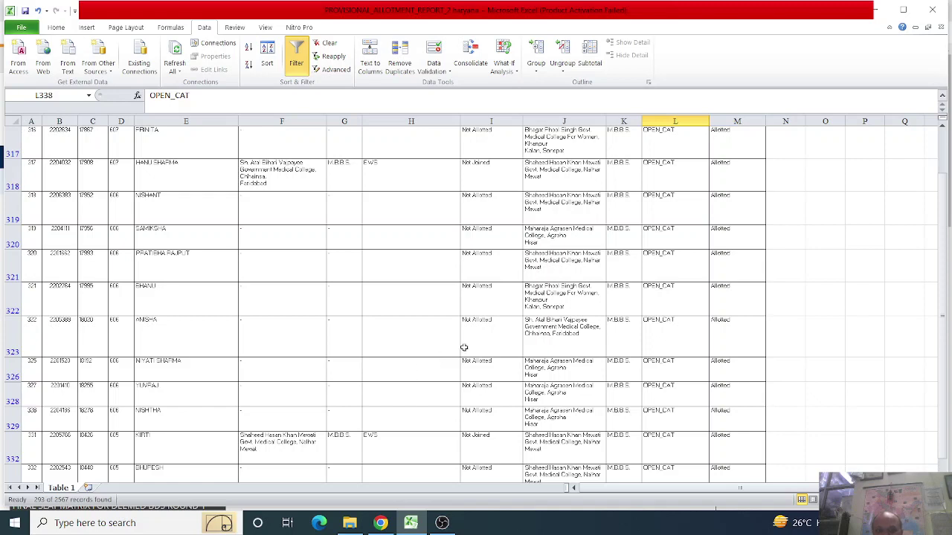
click(476, 235)
click(497, 333)
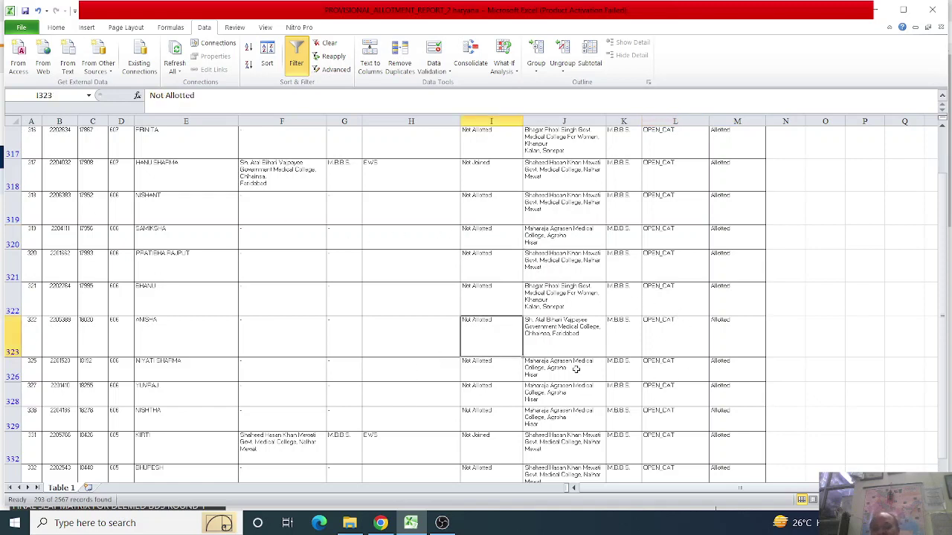
Step: Examine the Round 2 institute, All India Rank and NEET score of the last filtered candidates, in rows 425 to 430
scroll(576, 368, down, 12)
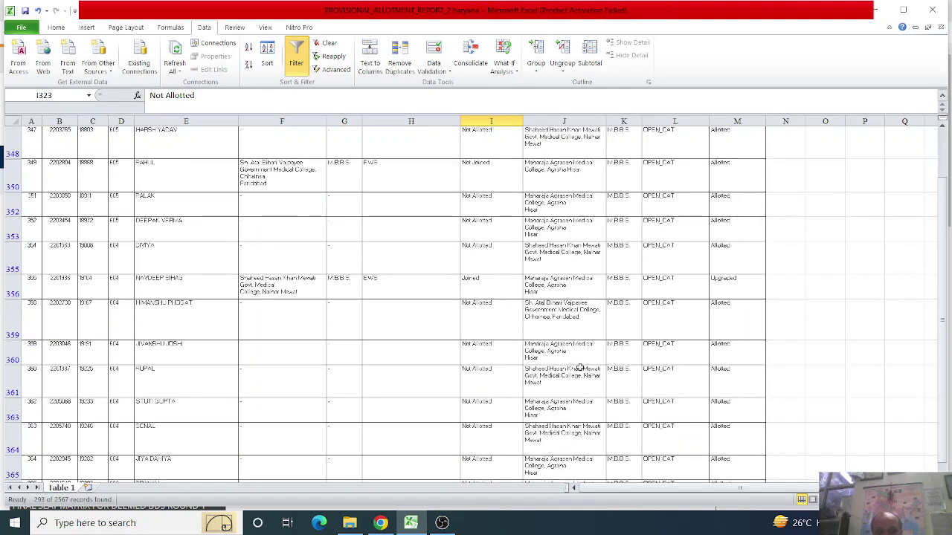
scroll(579, 367, down, 9)
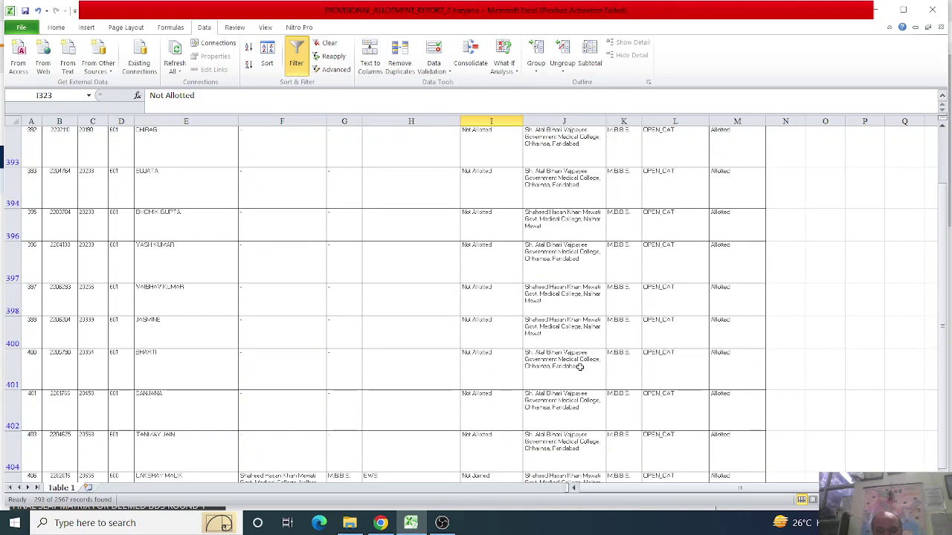
scroll(579, 368, down, 10)
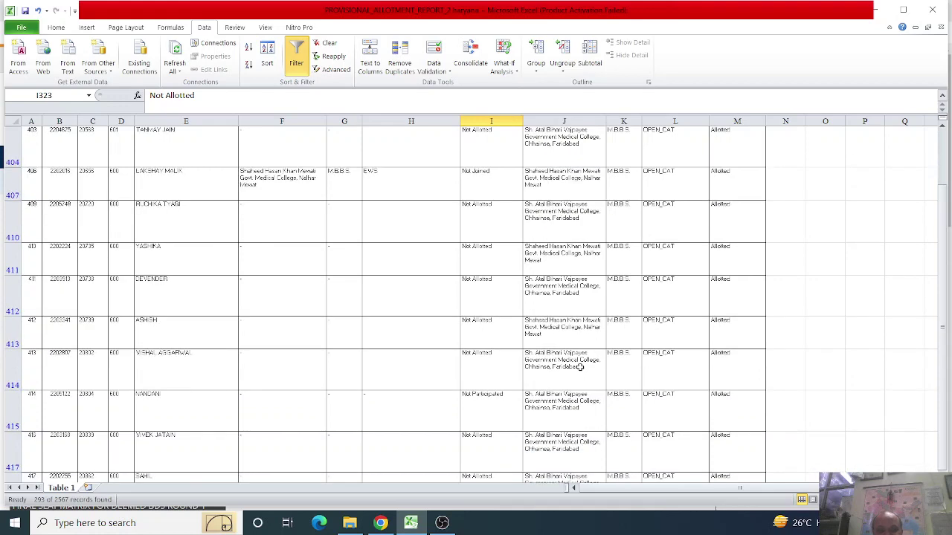
scroll(580, 367, up, 2)
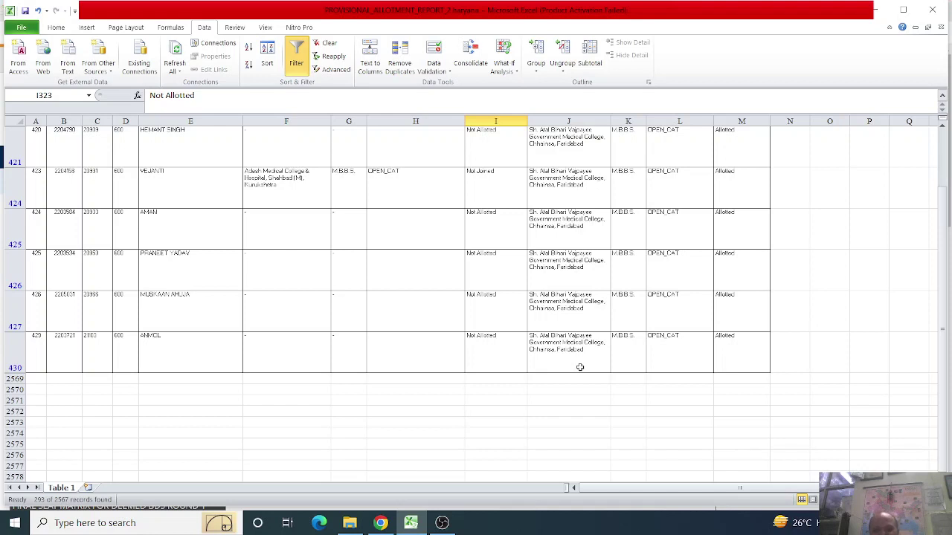
click(575, 217)
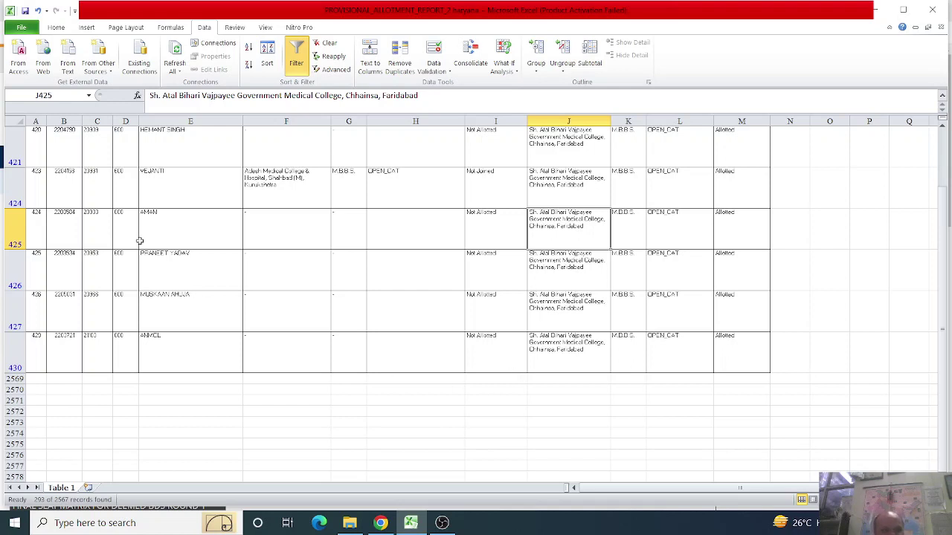
click(85, 215)
click(117, 285)
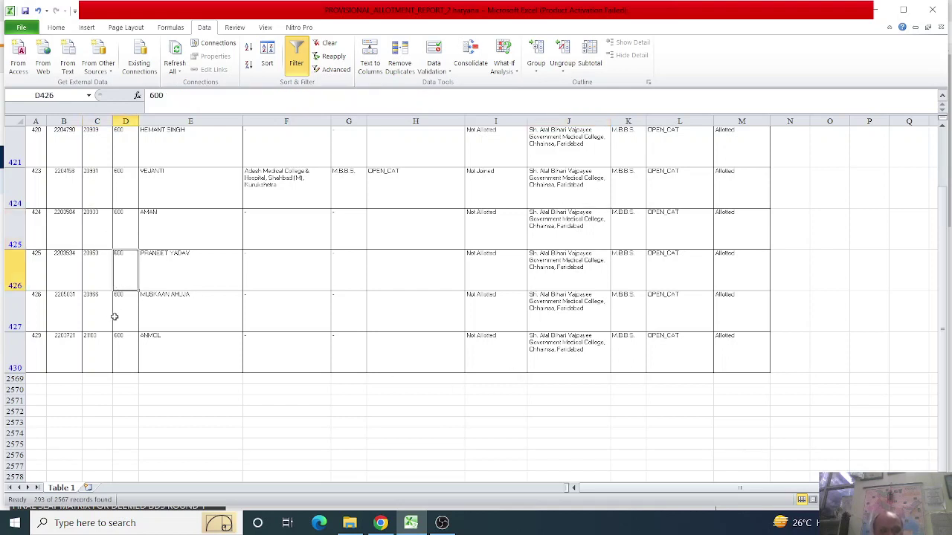
click(115, 317)
click(122, 359)
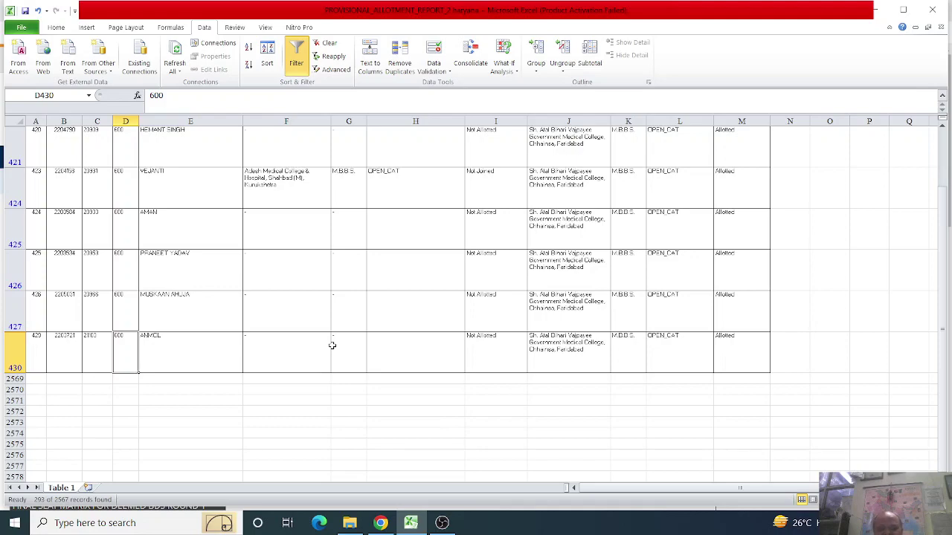
Step: Recheck the candidates scoring 601 and 600, including the score and candidate name entries in rows 425 and 426
scroll(332, 345, up, 5)
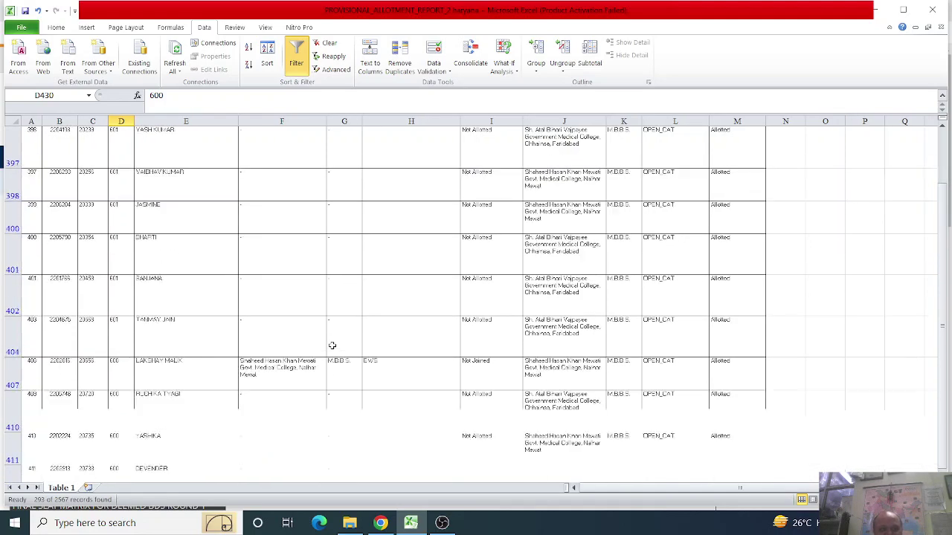
scroll(333, 345, up, 5)
scroll(333, 346, down, 10)
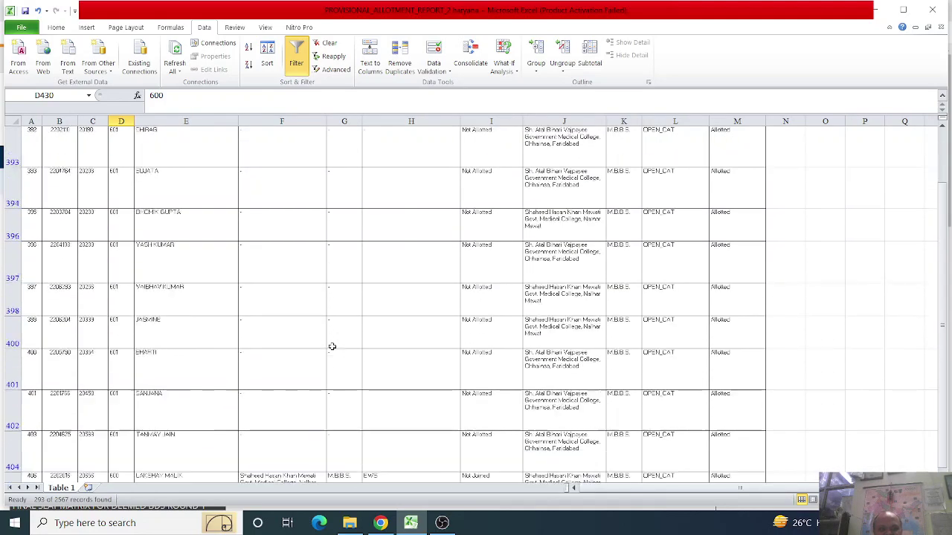
click(174, 253)
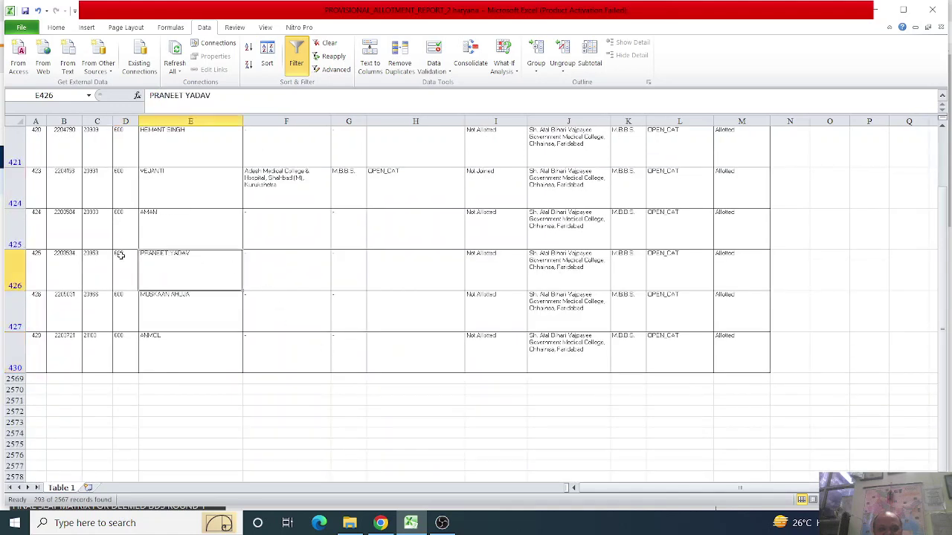
click(121, 236)
click(172, 229)
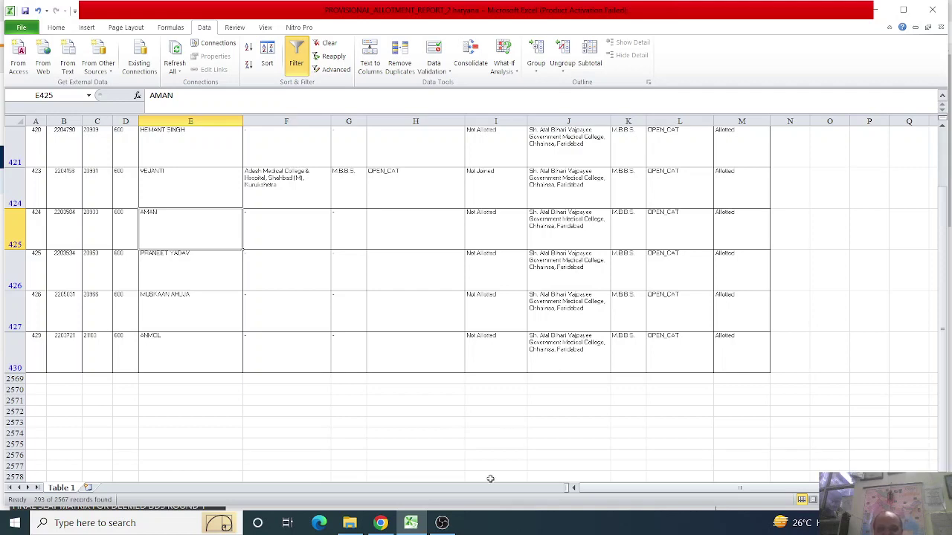
click(446, 521)
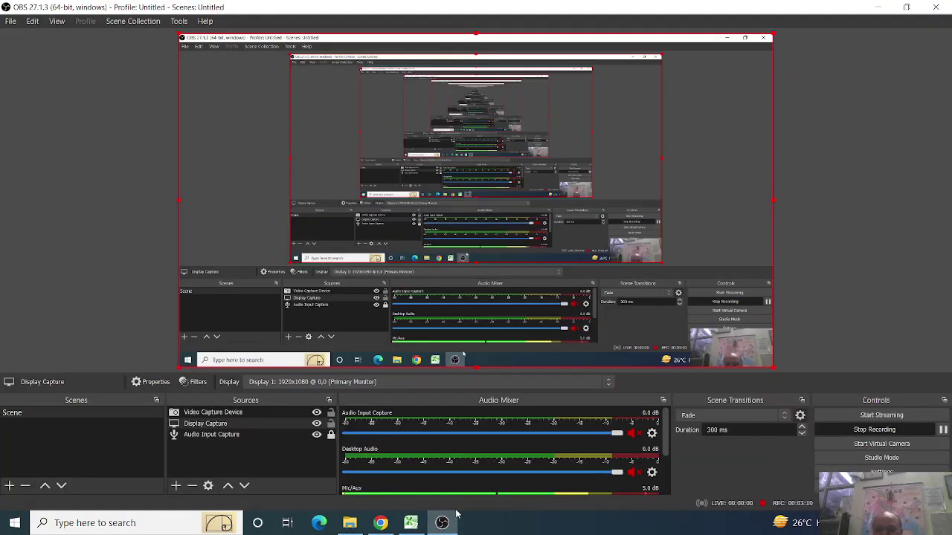
click(444, 521)
click(442, 303)
Step: Review the filtered Round 2 allotments from the lowest-scoring candidates back up to the header row of the list
scroll(443, 301, up, 5)
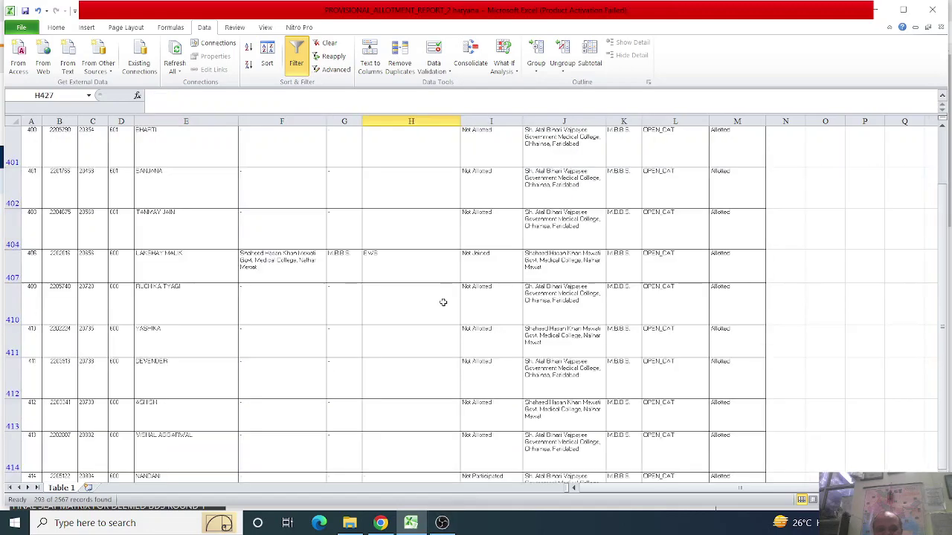
scroll(442, 303, up, 12)
scroll(443, 302, up, 1)
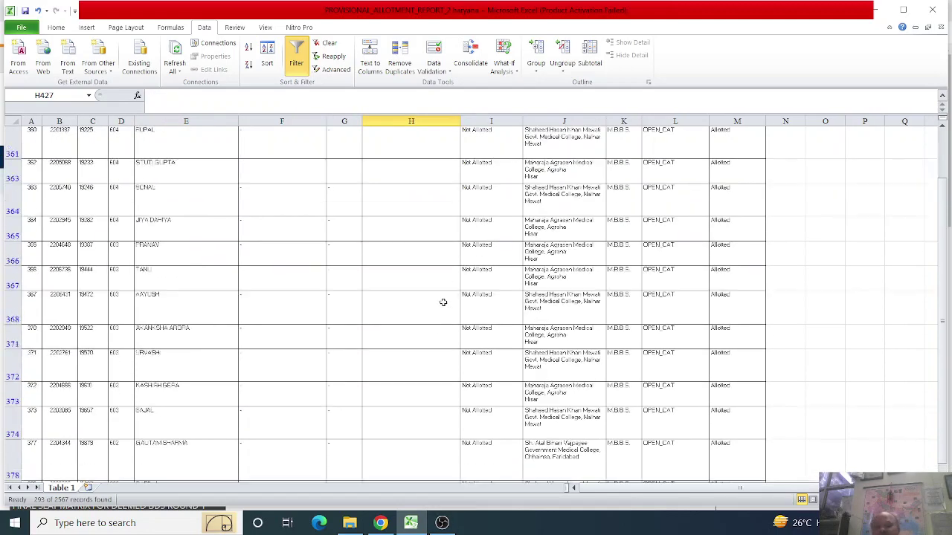
scroll(447, 304, up, 6)
scroll(580, 306, up, 5)
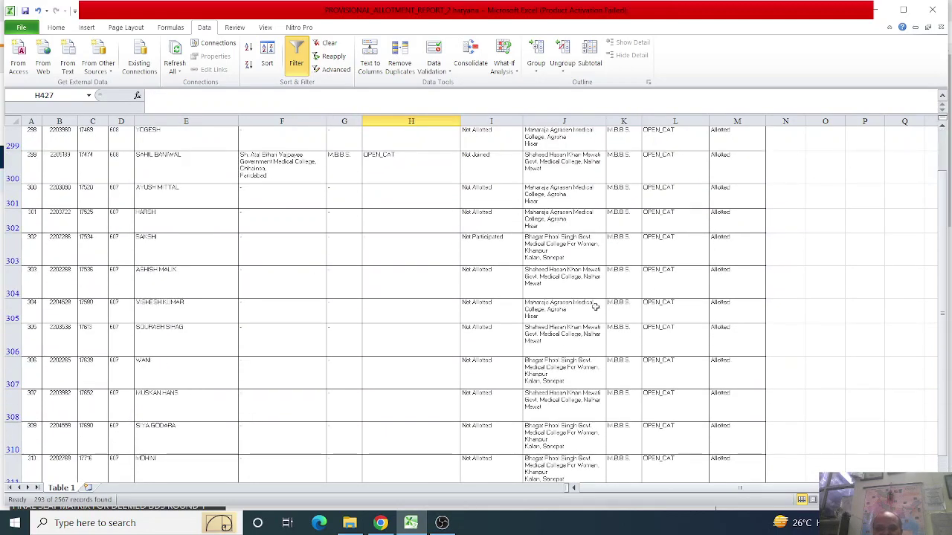
scroll(595, 306, up, 20)
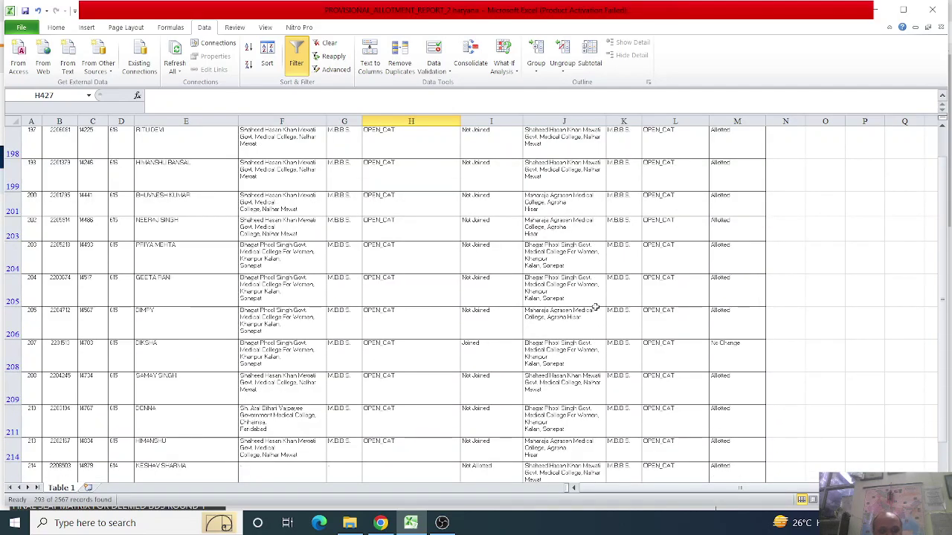
scroll(594, 307, up, 20)
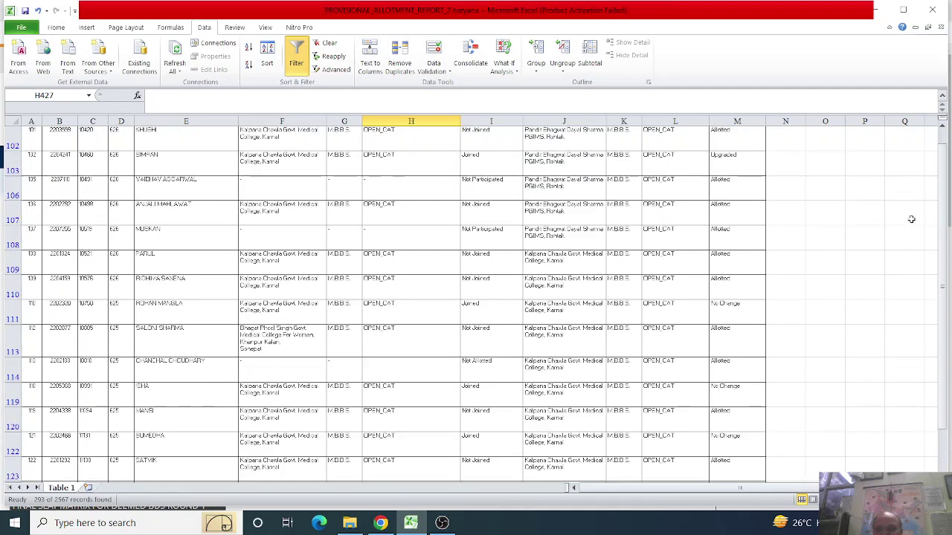
scroll(943, 136, up, 20)
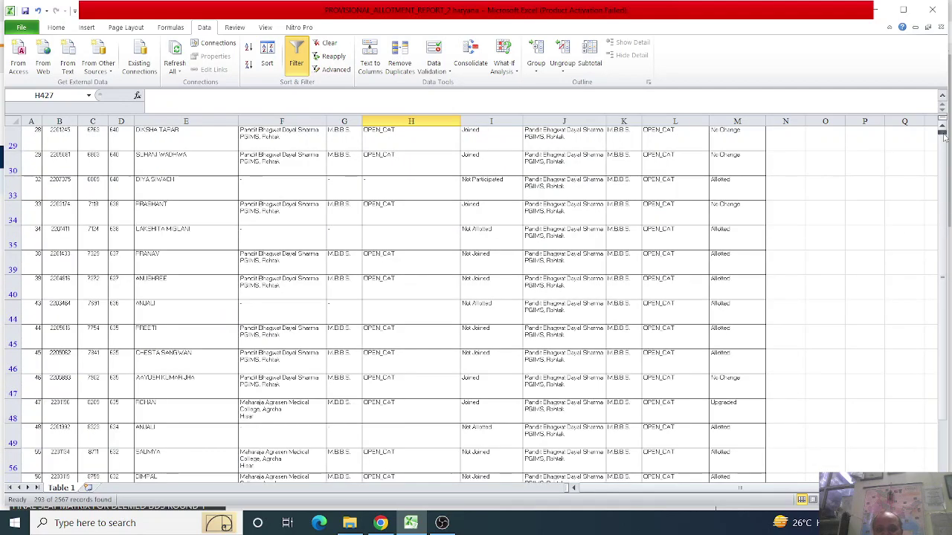
scroll(942, 136, up, 10)
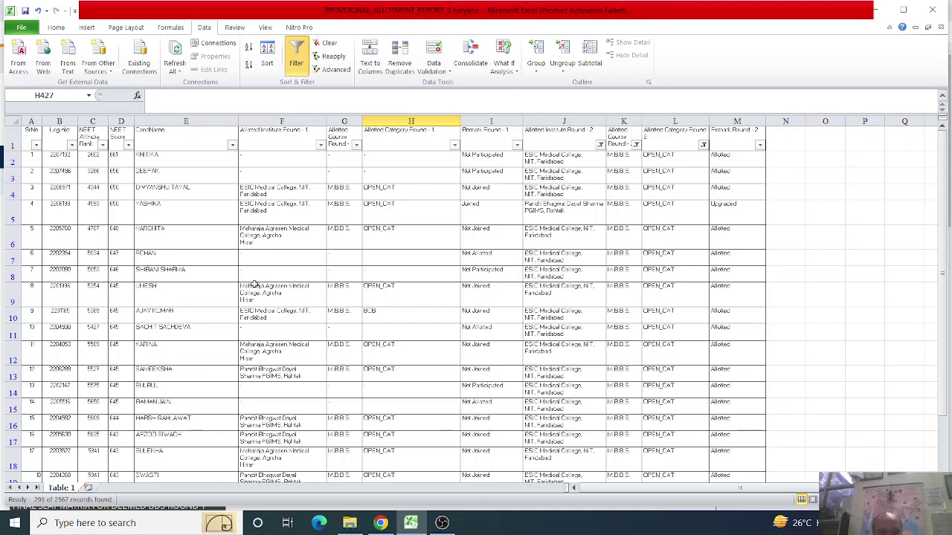
Step: Review the Round 1 remarks and Round 2 institutes of the top filtered candidates with NEET scores around 631 to 645
scroll(254, 284, down, 2)
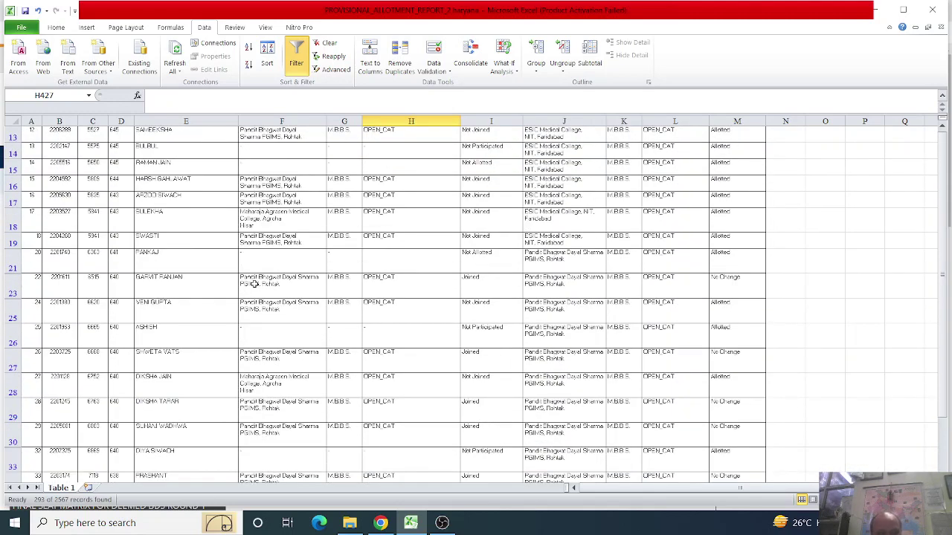
scroll(253, 284, down, 5)
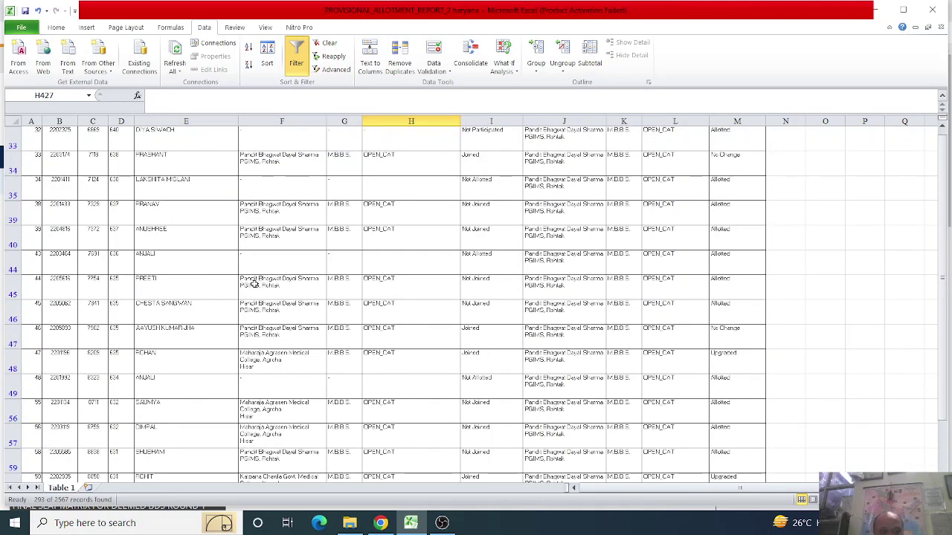
scroll(253, 284, up, 3)
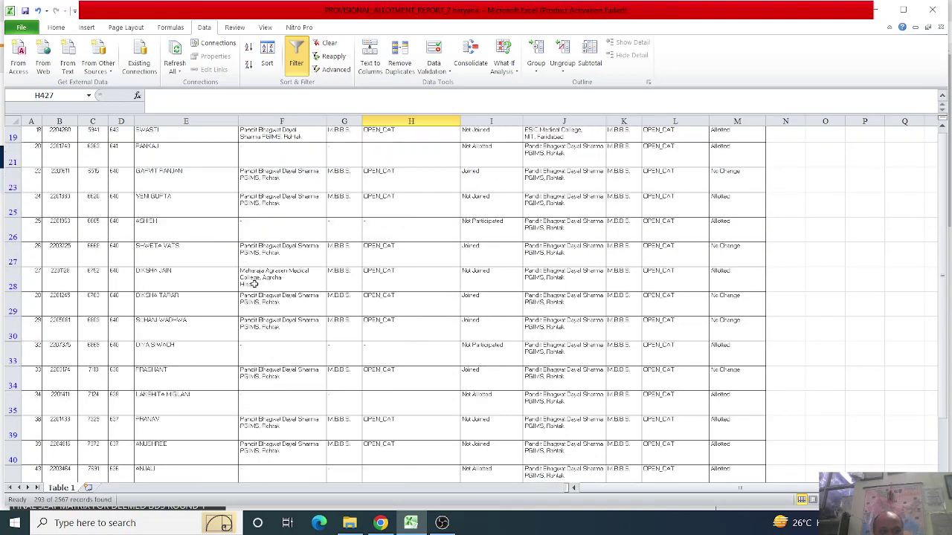
click(168, 228)
Step: Switch to Chrome and review pages 7 and 8 of the GGSIPU tentative MBBS merit list document
click(381, 523)
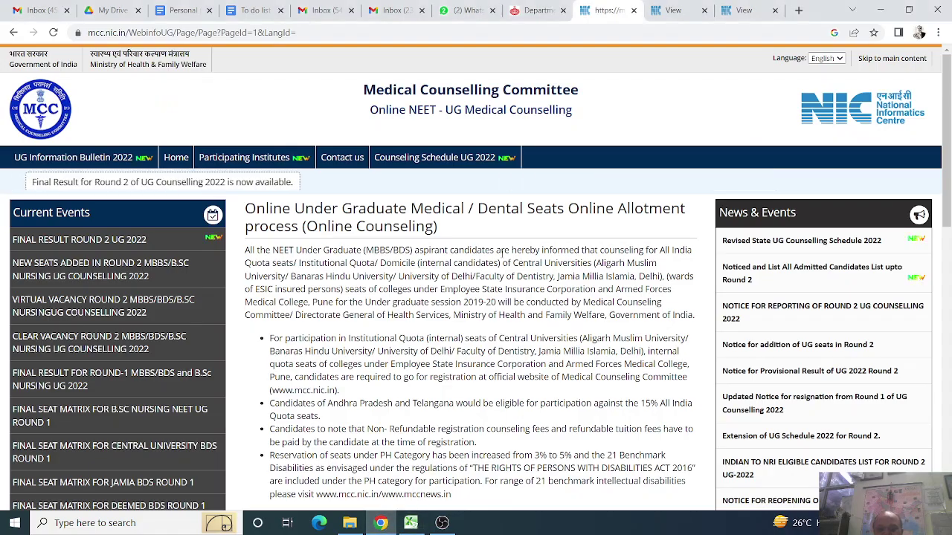
click(743, 10)
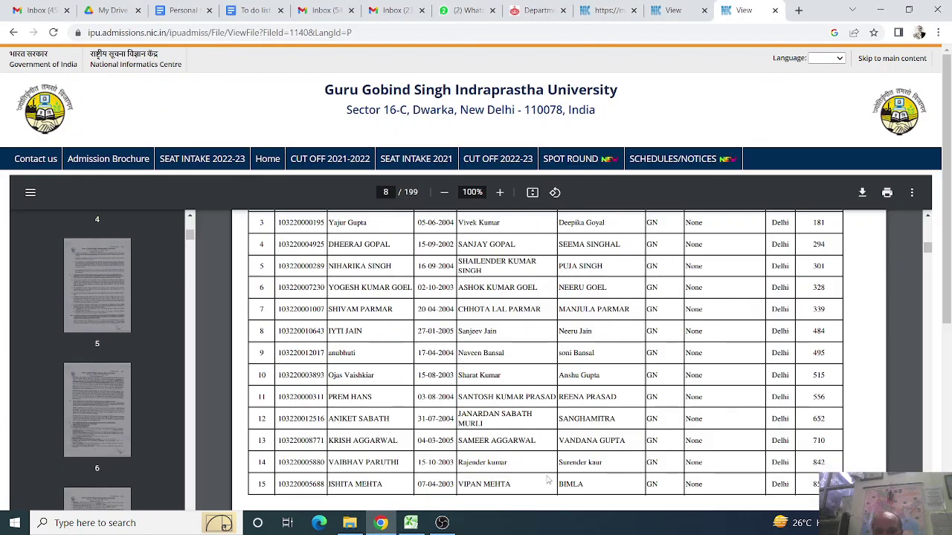
scroll(601, 366, up, 2)
scroll(601, 366, up, 8)
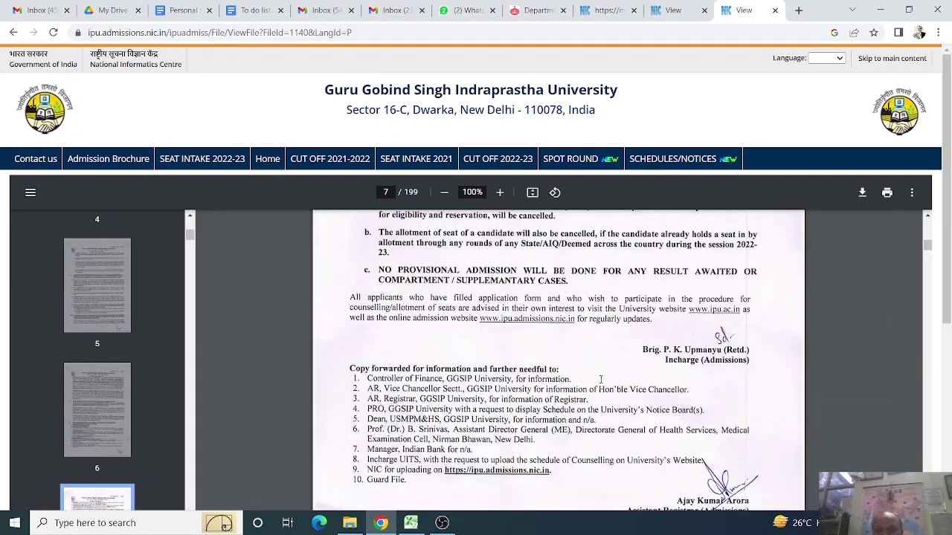
scroll(601, 375, down, 5)
scroll(601, 379, down, 5)
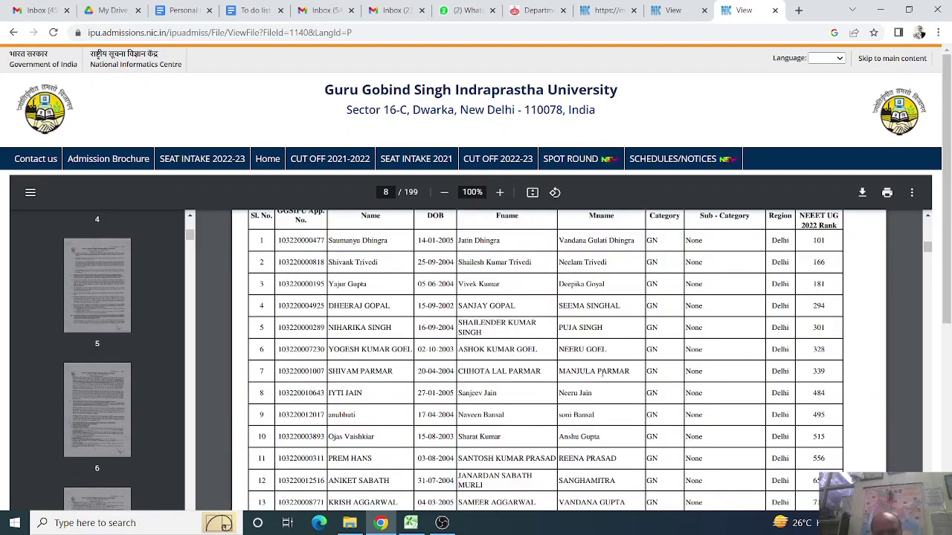
scroll(613, 370, down, 3)
Step: Compare the Round 2 institute in row 26 of the Haryana allotment workbook with the GGSIPU merit list up to page 10
click(411, 524)
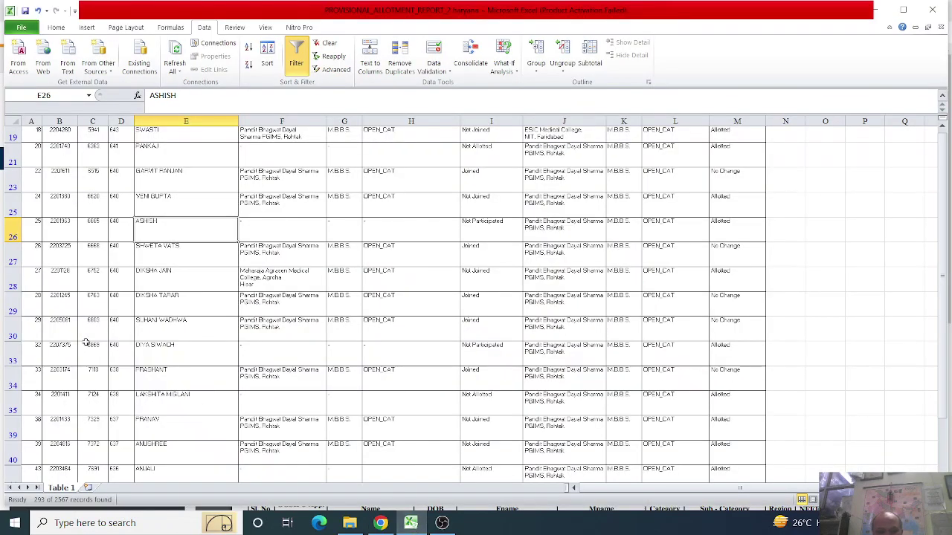
click(577, 225)
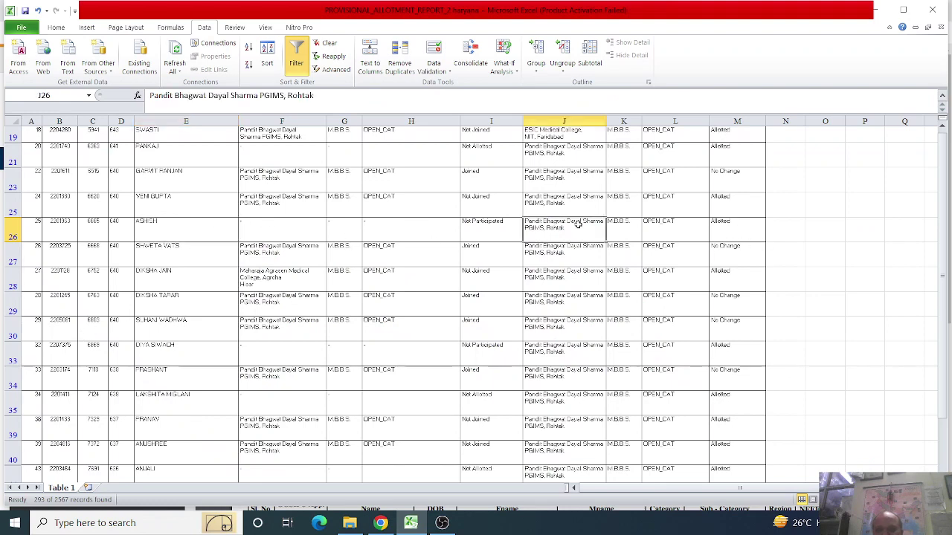
click(410, 523)
scroll(534, 353, down, 10)
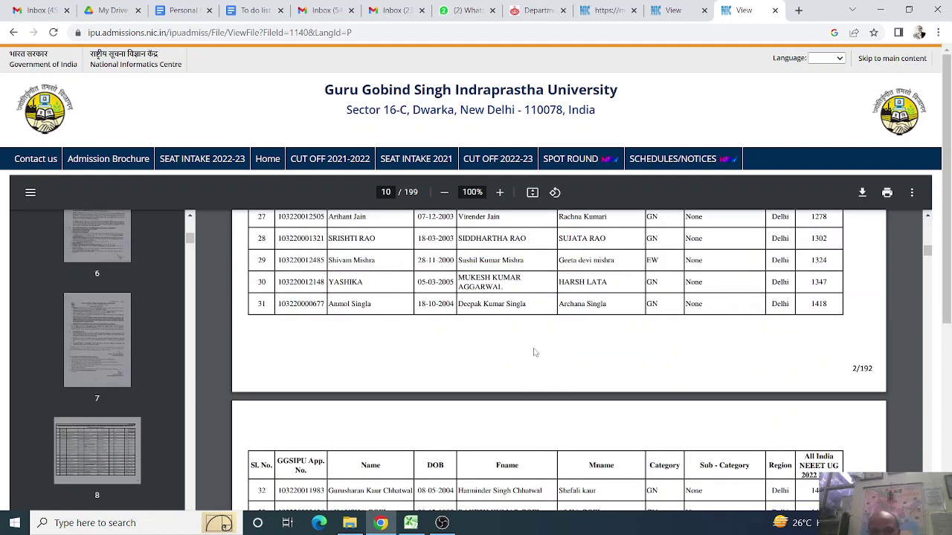
click(411, 523)
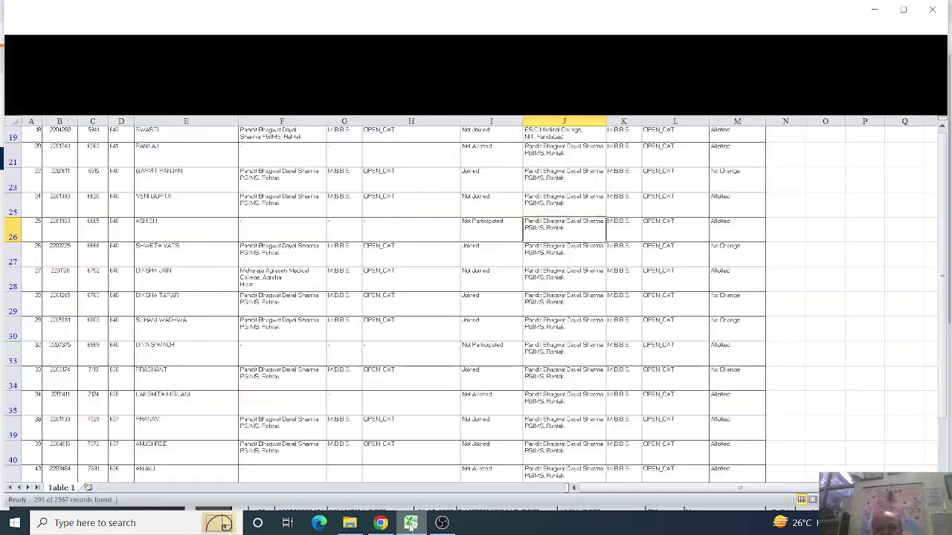
click(410, 523)
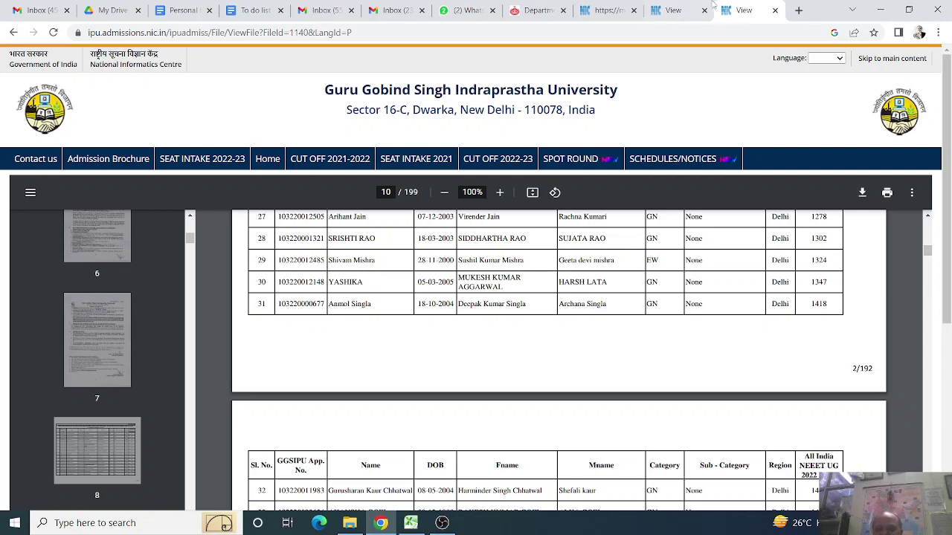
Step: Open the notice with the list of all admitted candidates up to Round 2 on the Medical Counselling Committee website
click(673, 11)
click(611, 14)
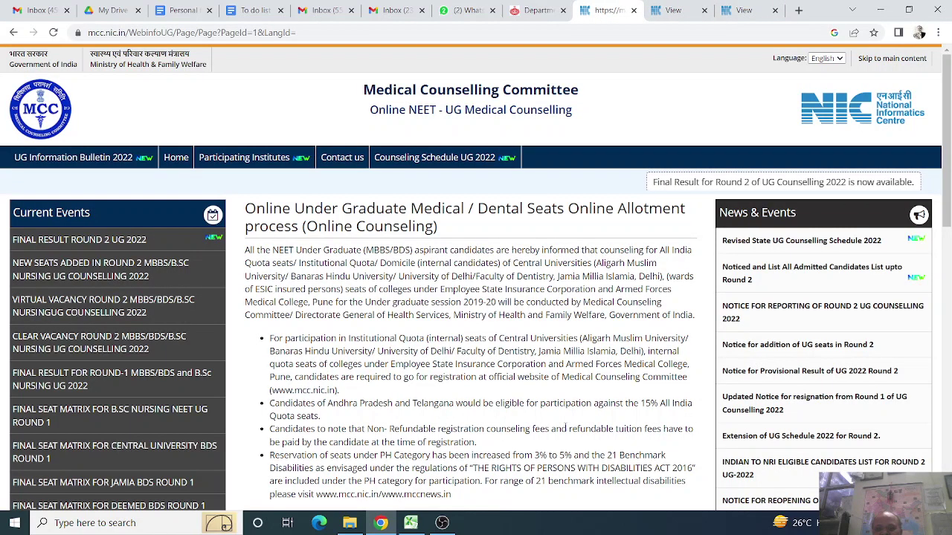
click(803, 273)
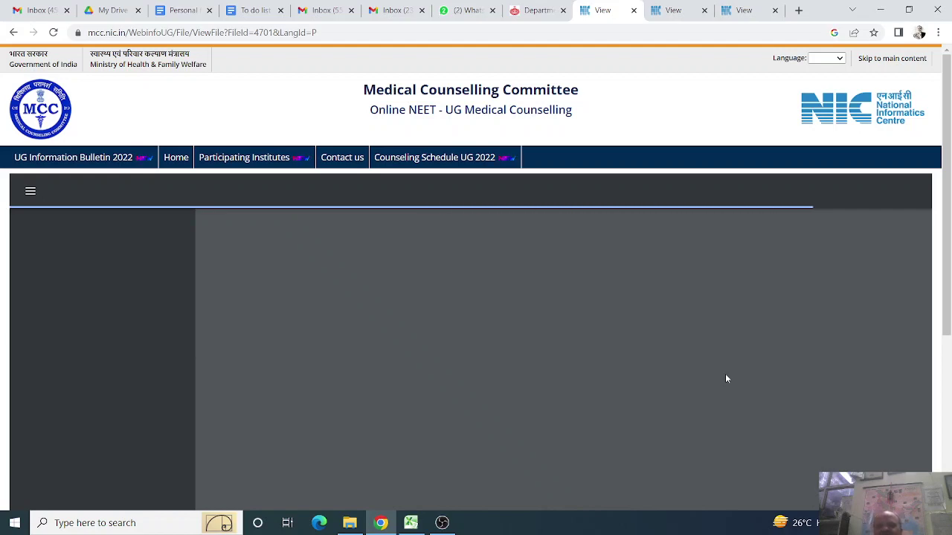
Step: Go back through the GGSIPU MBBS merit list from page 10 to the first ranked applicants on page 8
click(740, 8)
scroll(652, 384, down, 1)
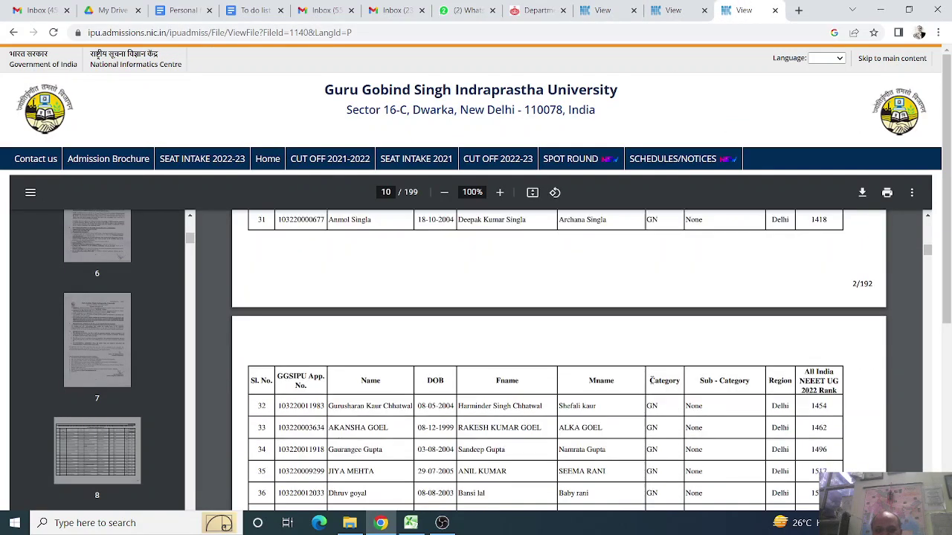
scroll(653, 383, up, 6)
scroll(652, 379, up, 3)
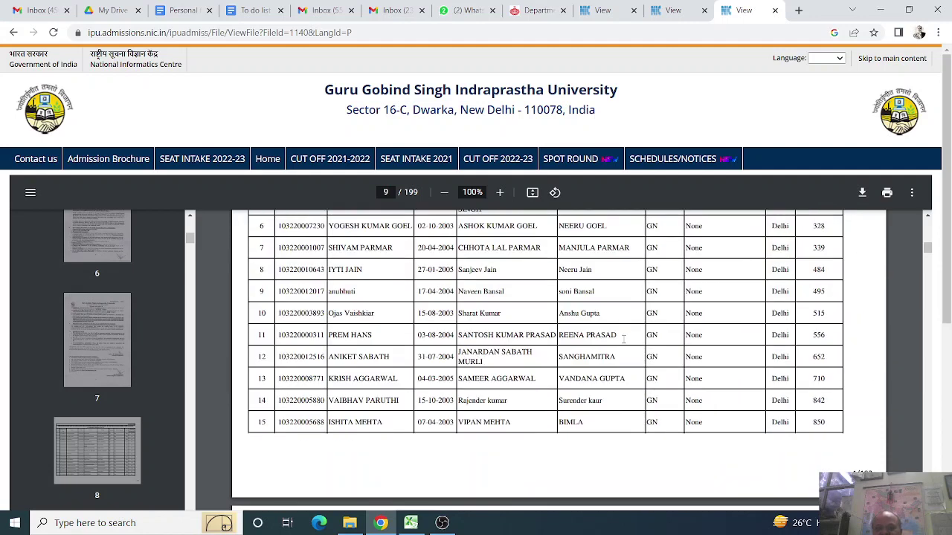
Step: Examine the GGSIPU category-wise vacant MBBS seats for Round 02 offline counselling in Annexure - I
click(689, 6)
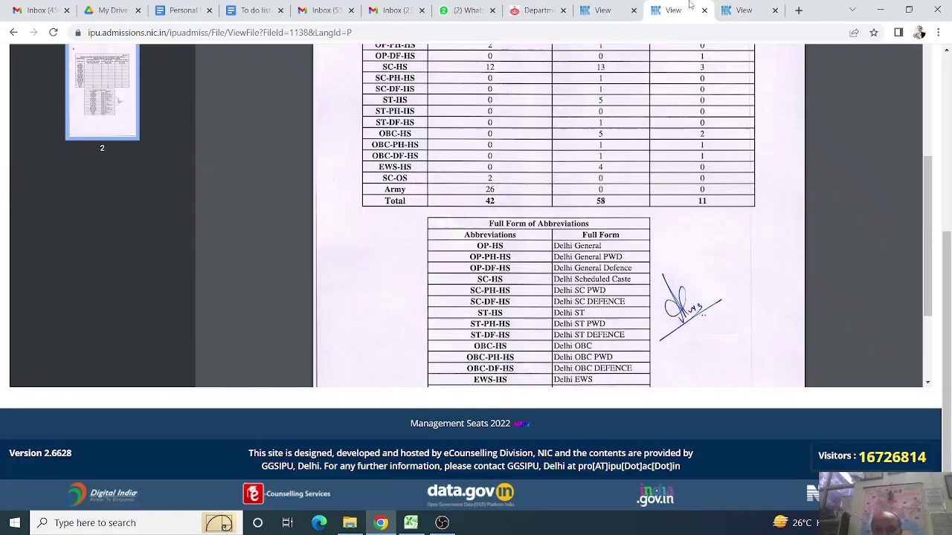
click(610, 10)
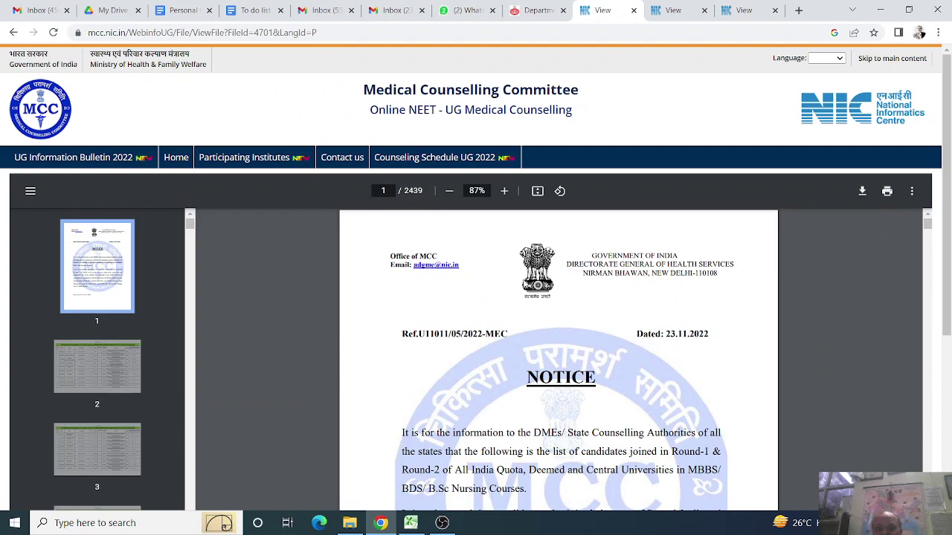
click(678, 6)
scroll(583, 174, down, 2)
scroll(583, 174, up, 2)
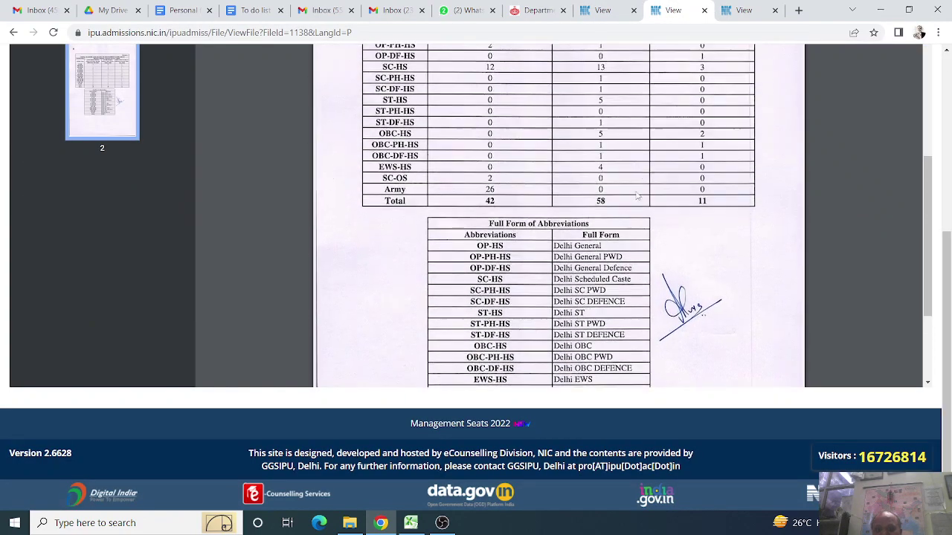
scroll(583, 174, up, 3)
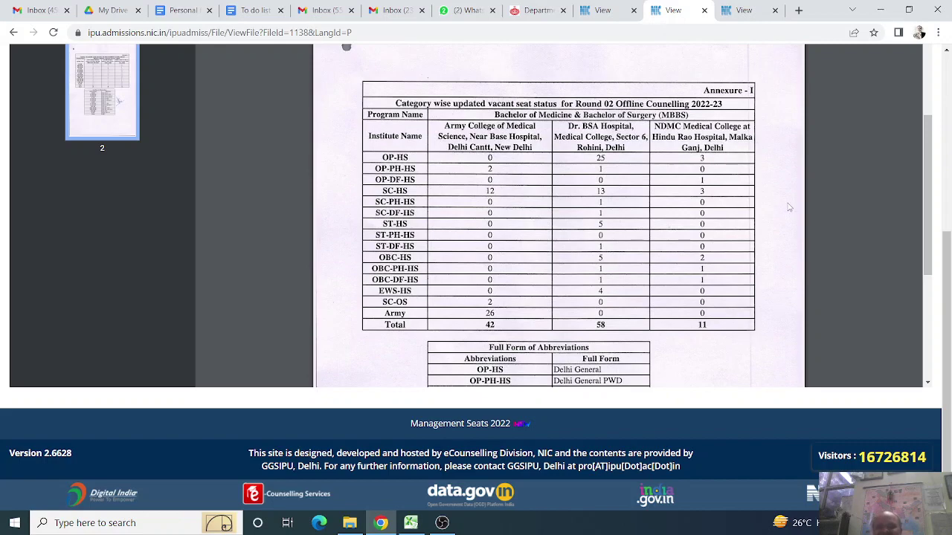
Step: Recheck the heading and top-ranked applicants of the GGSIPU tentative MBBS merit list annexure
click(744, 9)
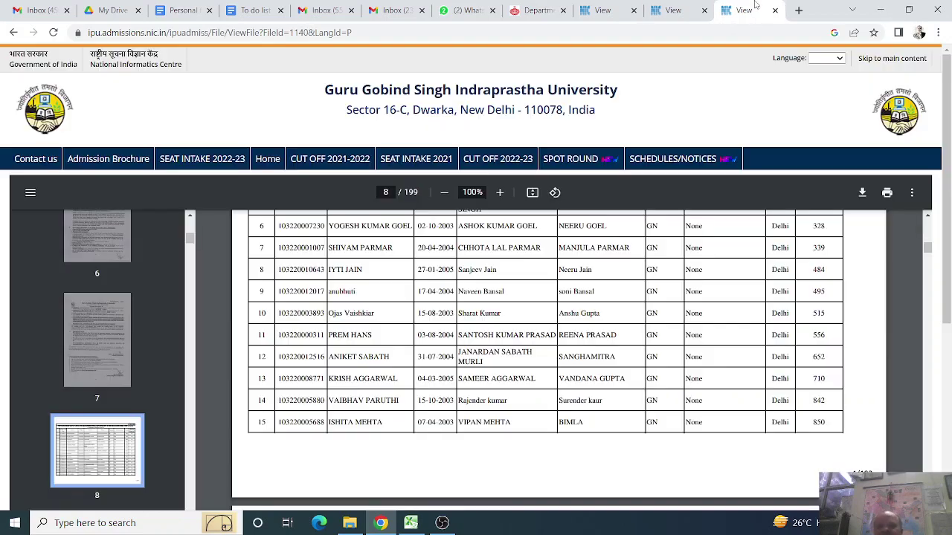
click(671, 9)
click(743, 9)
scroll(739, 292, up, 3)
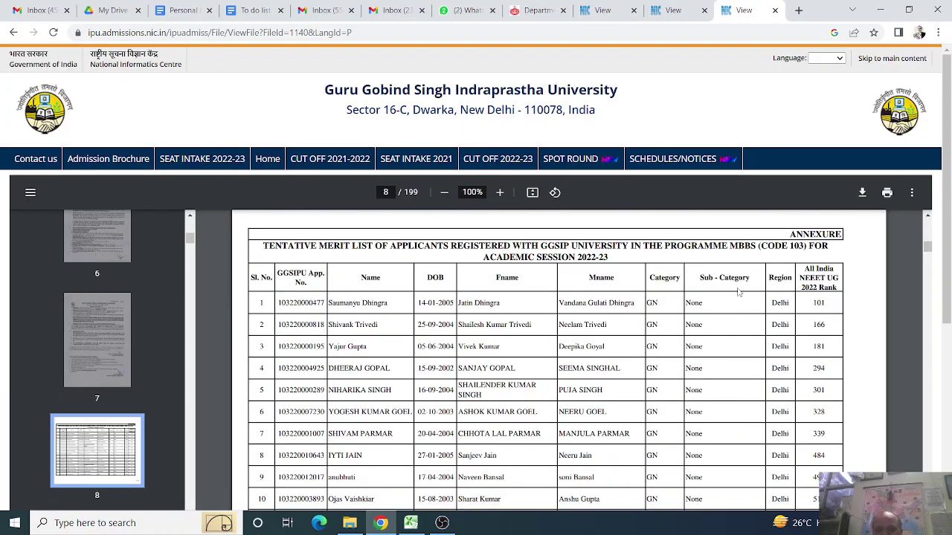
Step: Read the MCC notice on Round-2 joining and the first pages of its admitted candidates list
click(602, 9)
scroll(592, 424, down, 5)
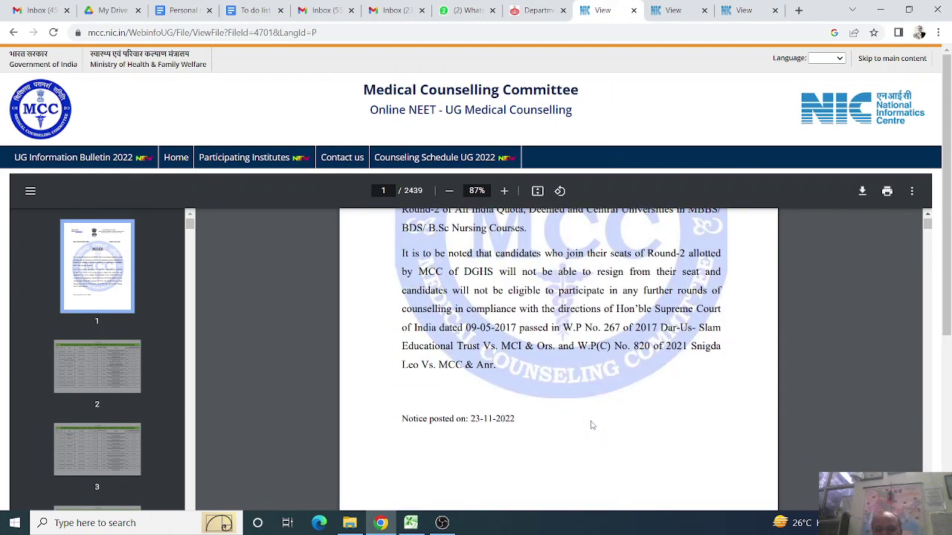
scroll(592, 424, down, 10)
Step: Switch to the Haryana allotment workbook and review the Round 2 institutes of candidates scoring about 631 to 640
click(409, 523)
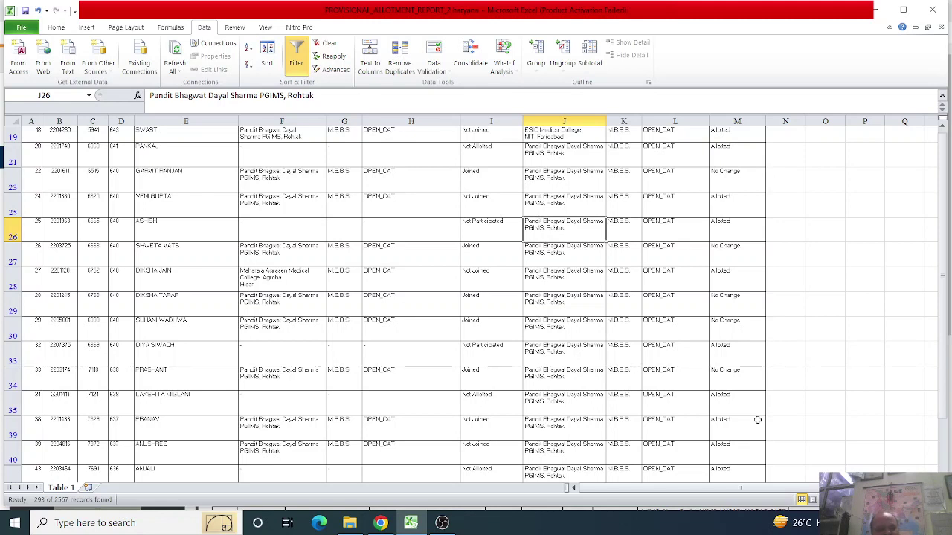
click(574, 275)
scroll(565, 298, down, 5)
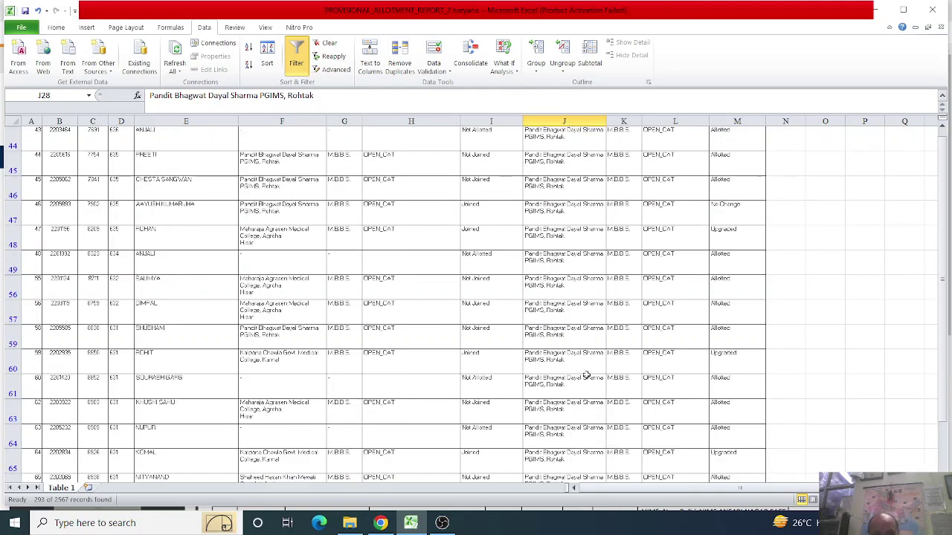
drag(572, 341, 567, 186)
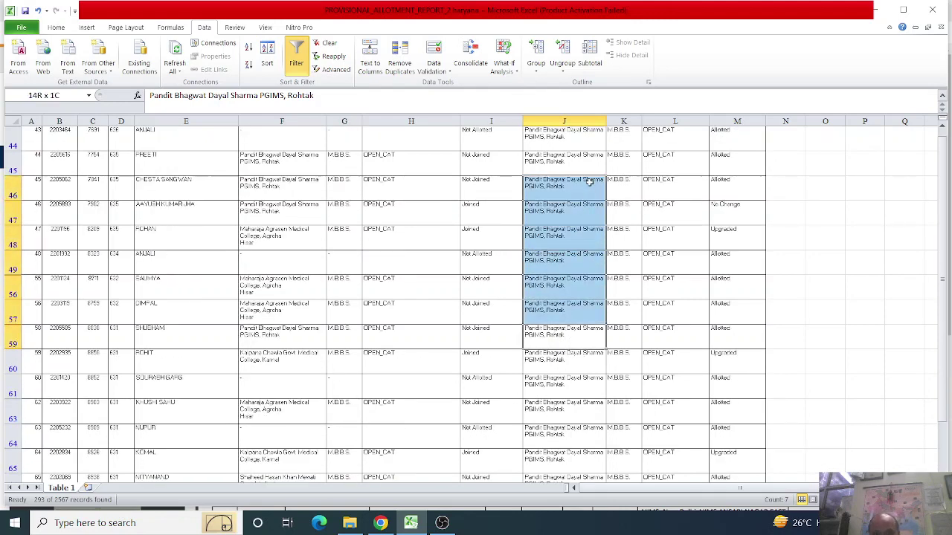
scroll(593, 304, up, 4)
drag(579, 253, 577, 206)
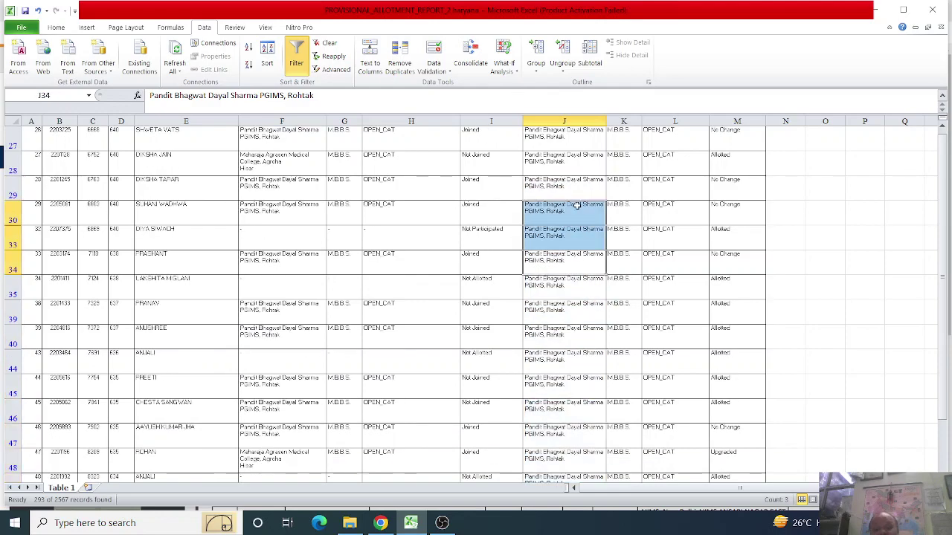
scroll(494, 314, up, 3)
Step: Examine the Round 2 institutes of lower-ranked candidates down to row 137 and back up to row 85
scroll(509, 295, down, 13)
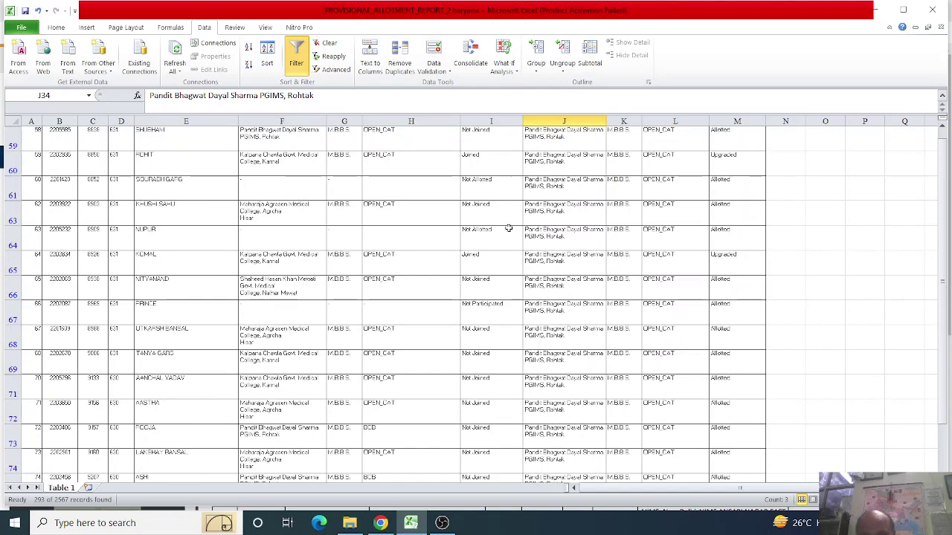
click(558, 230)
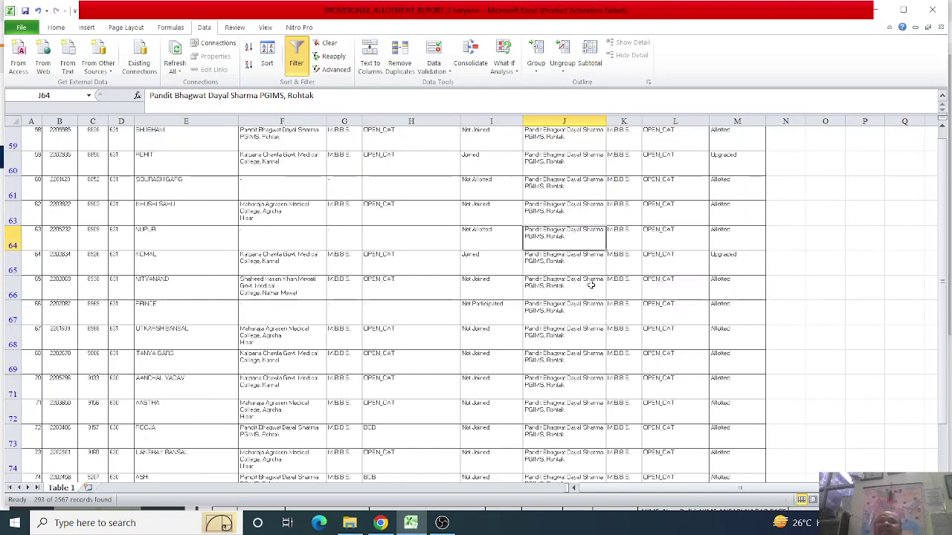
scroll(591, 285, down, 20)
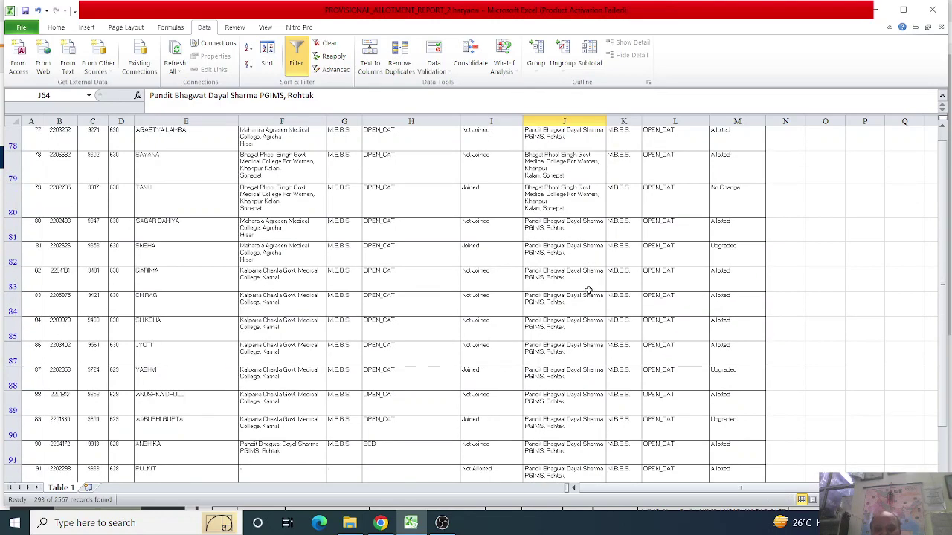
click(554, 360)
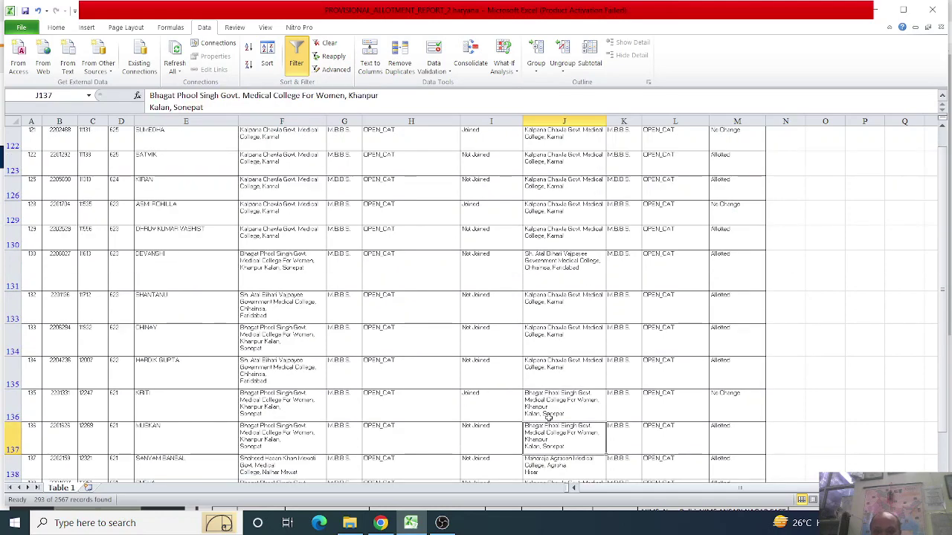
click(550, 413)
scroll(556, 406, up, 13)
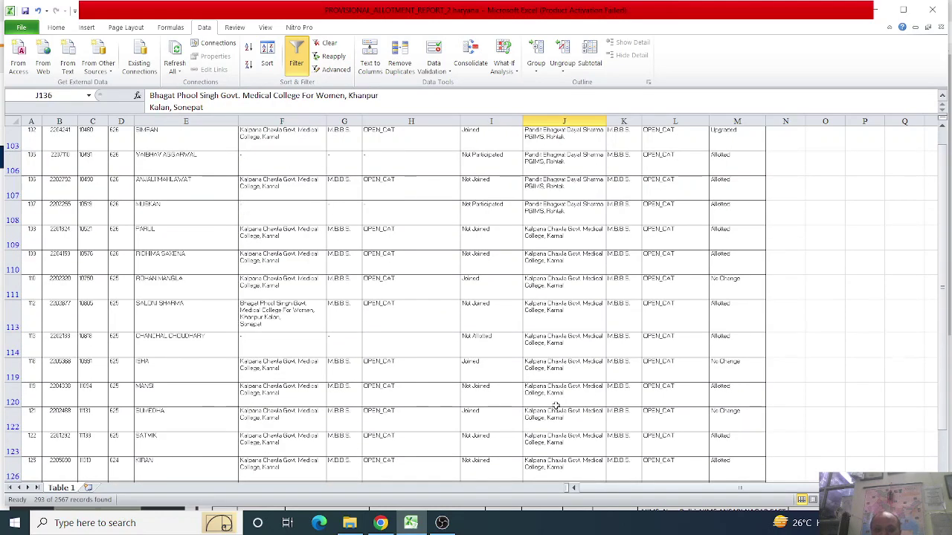
click(558, 311)
click(558, 220)
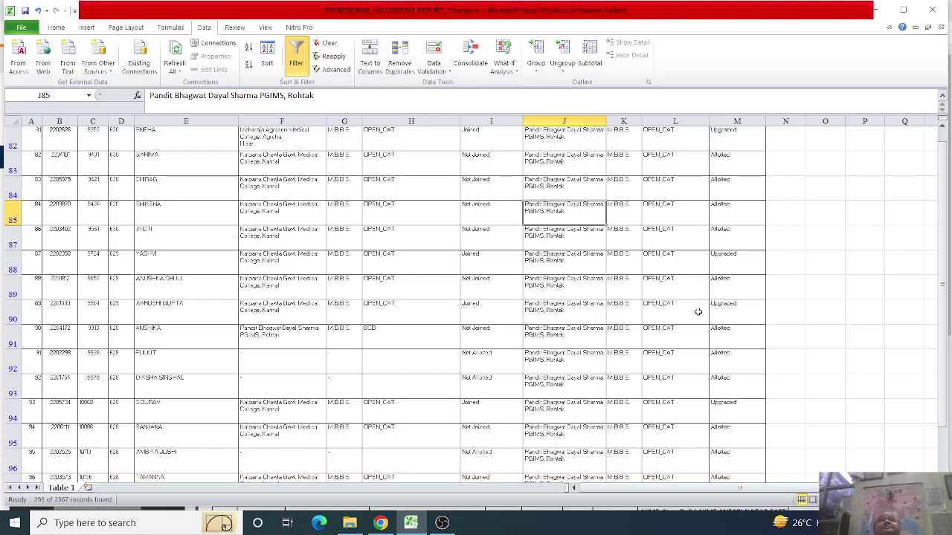
Step: Switch to Chrome and revisit the Haryana notifications, the MCC admitted candidates list and the GGSIPU vacant seat status
click(380, 523)
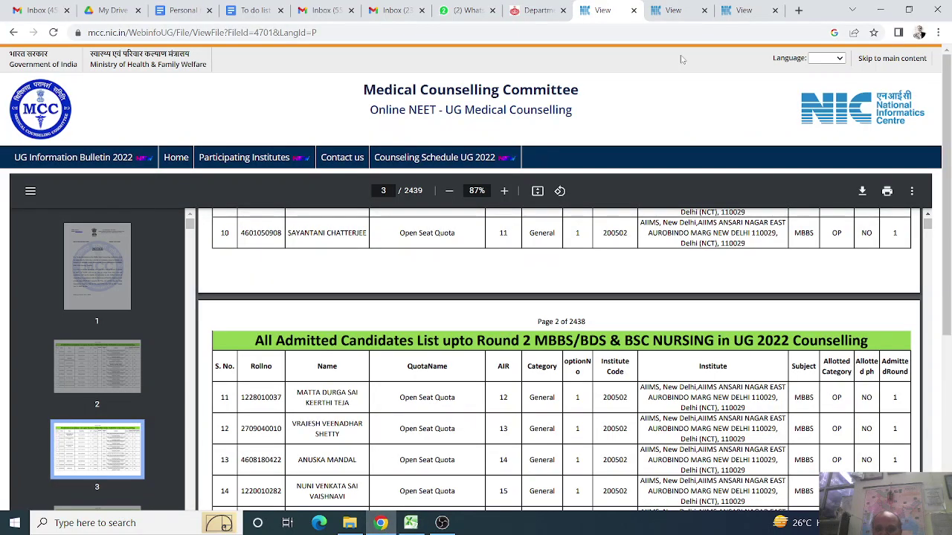
click(753, 7)
click(671, 9)
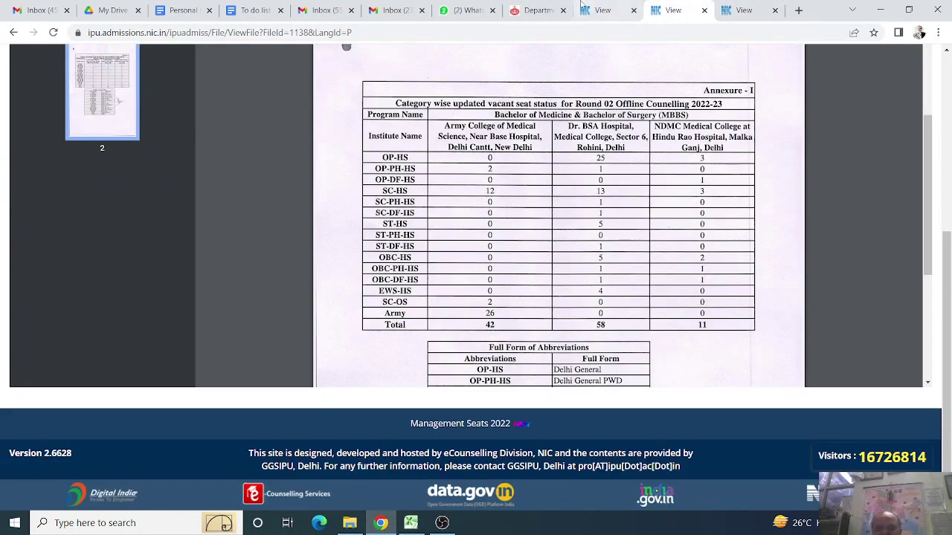
click(537, 7)
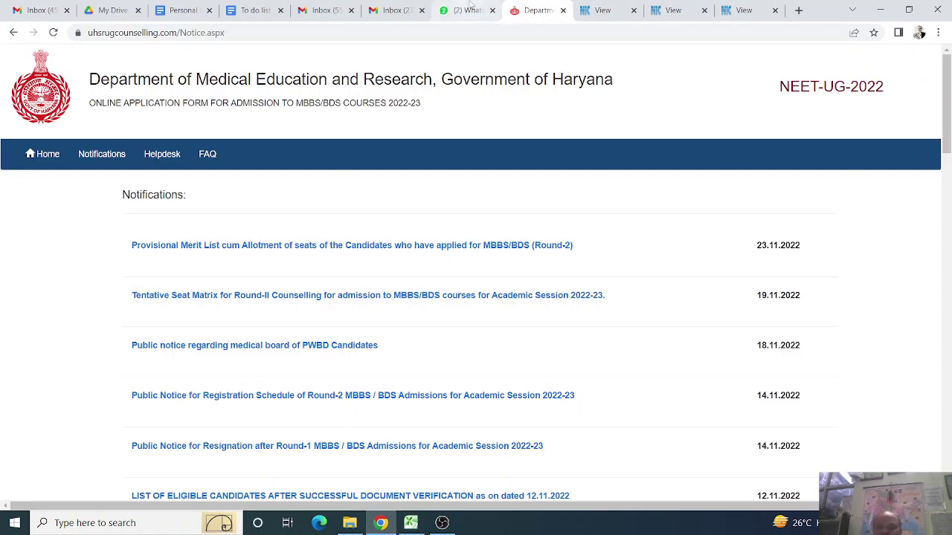
click(467, 9)
click(595, 6)
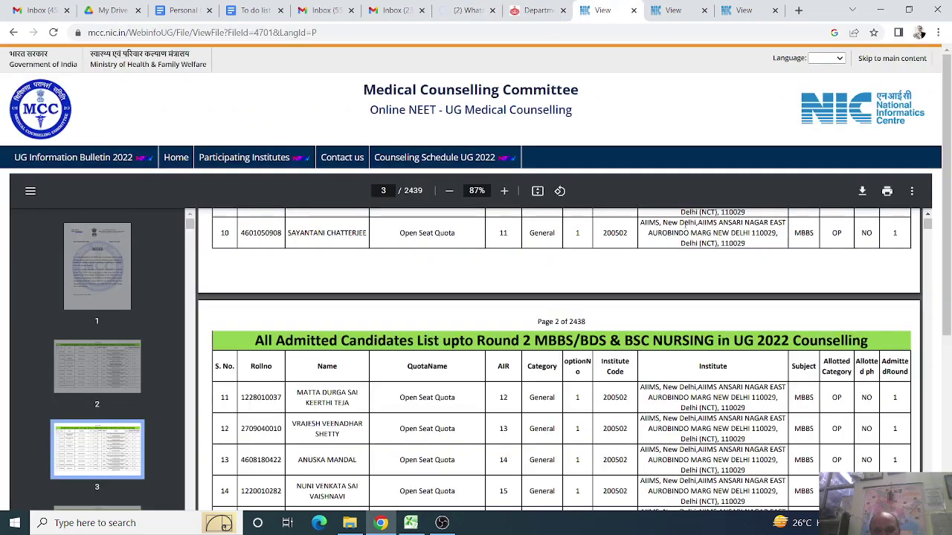
click(674, 9)
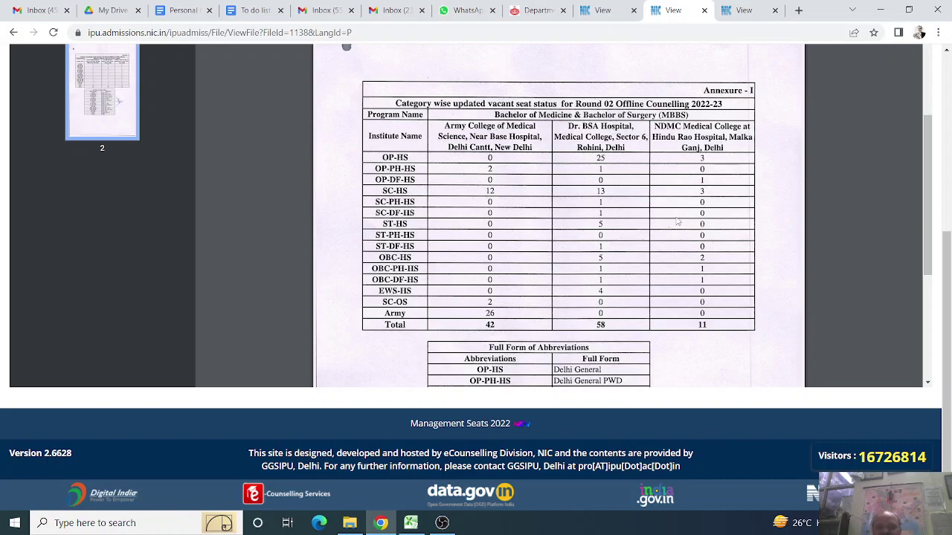
Step: Revisit the Haryana notifications and GGSIPU vacant seat table, and read the MCC admitted candidates list down to serial number 40
click(536, 9)
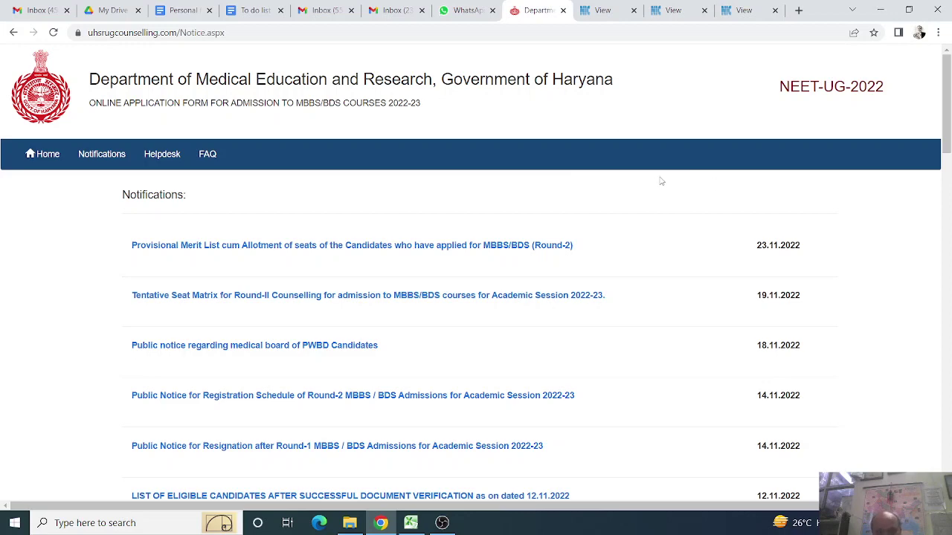
click(677, 8)
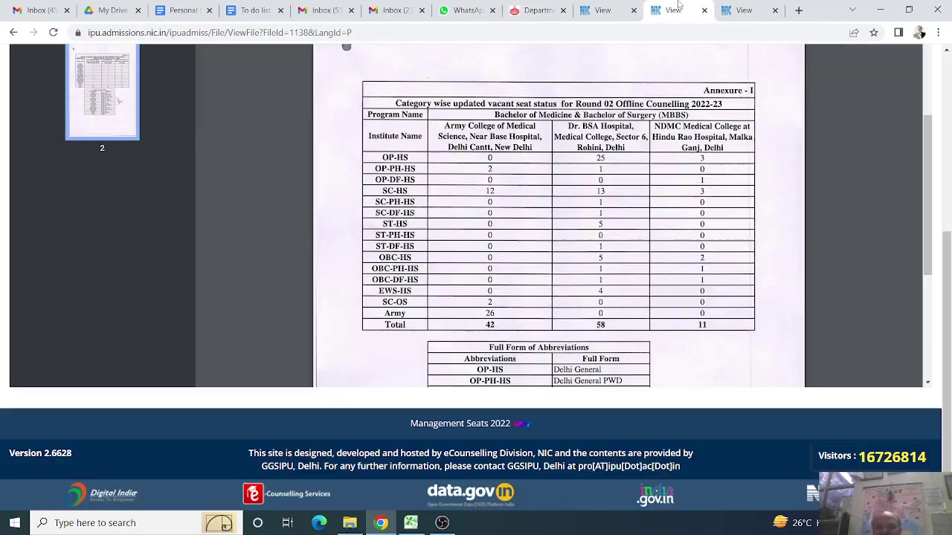
click(744, 9)
click(604, 10)
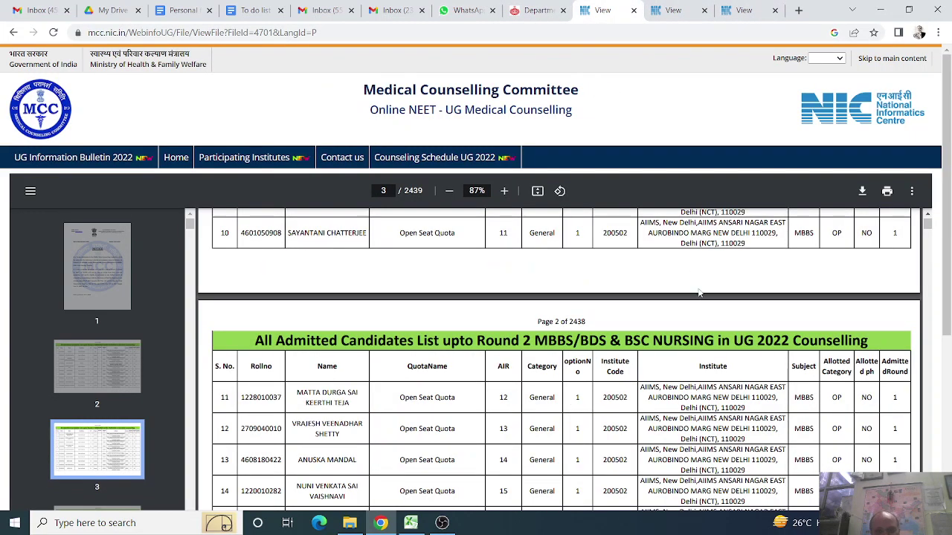
scroll(531, 442, down, 5)
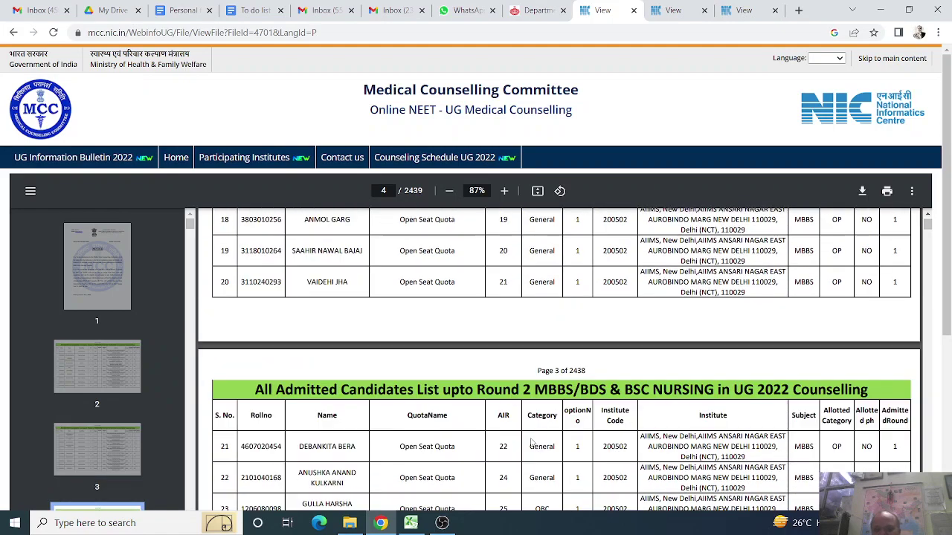
scroll(531, 442, down, 8)
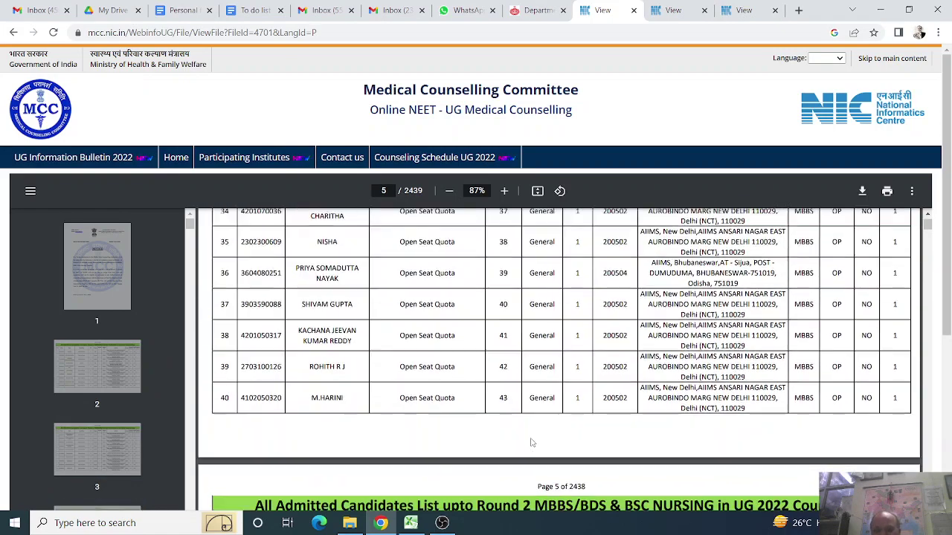
scroll(531, 443, down, 3)
Step: Return to the GGSIPU tentative merit list for the MBBS programme and view its first page of applicants
click(673, 9)
click(740, 10)
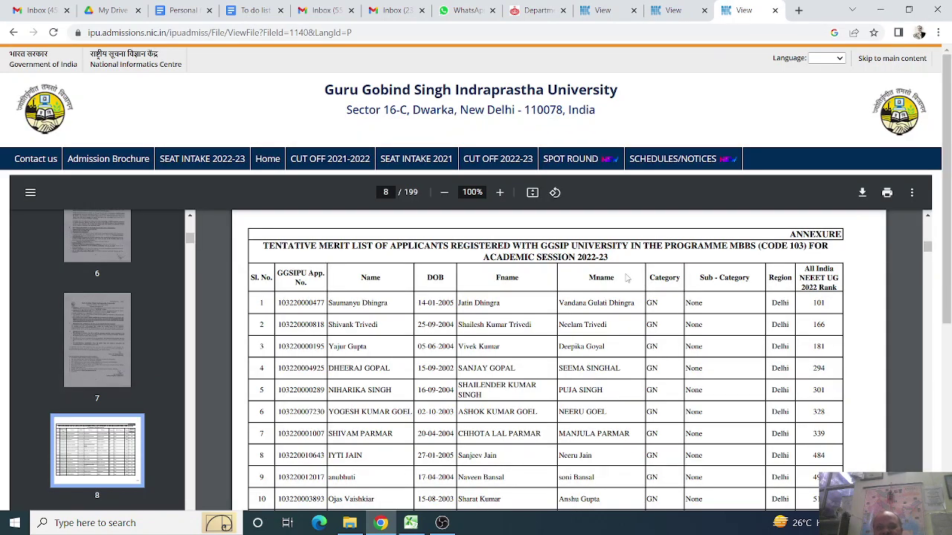
click(442, 522)
click(442, 522)
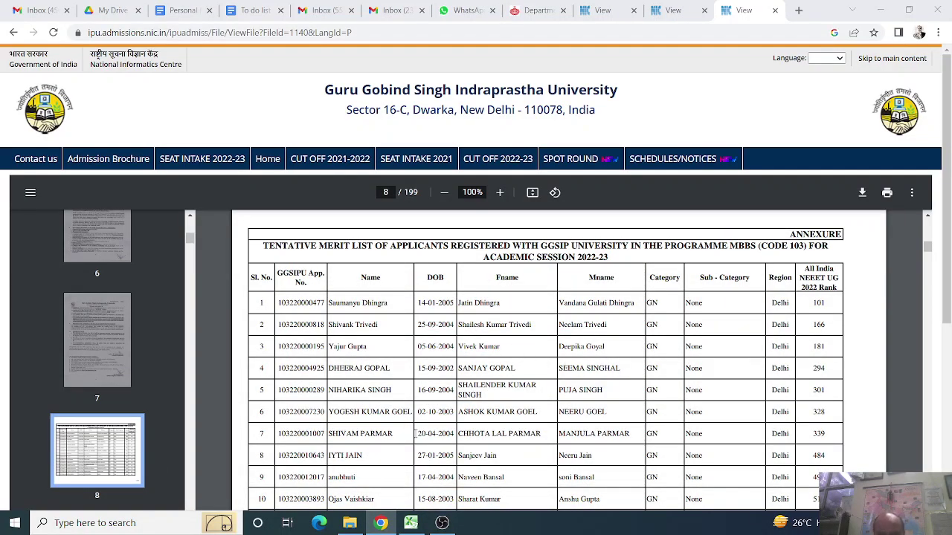
Step: Switch to the Haryana allotment workbook and reset the Round 2 allotted institute filter to include all institutes
click(411, 522)
scroll(580, 289, up, 15)
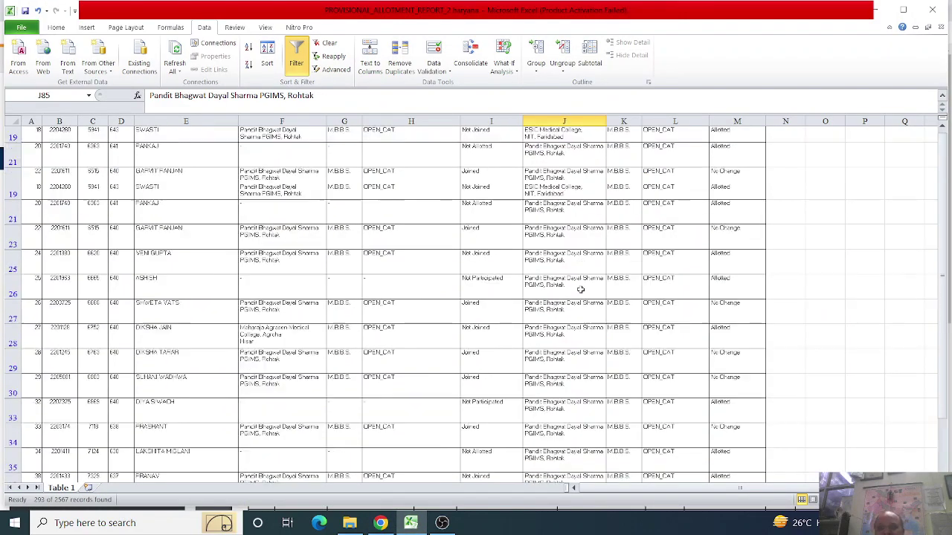
scroll(453, 237, up, 6)
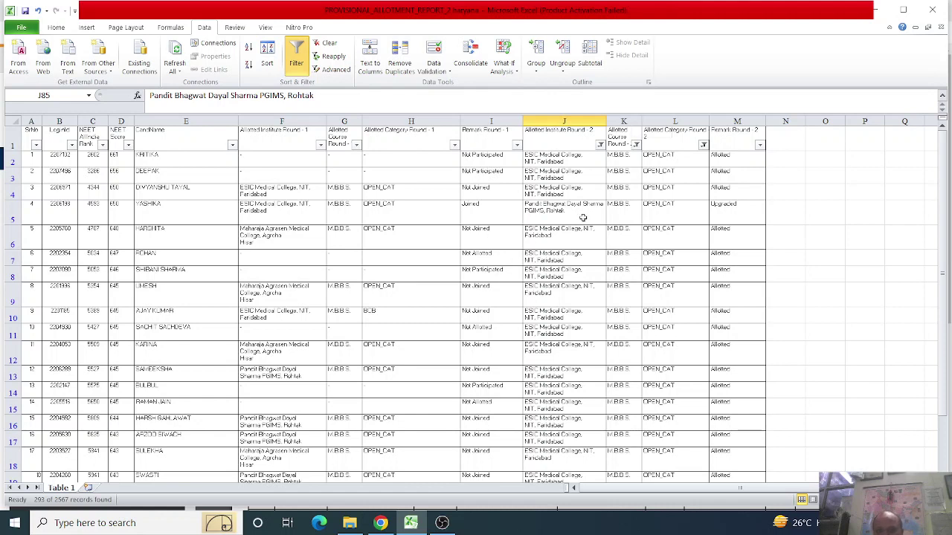
click(600, 145)
click(475, 257)
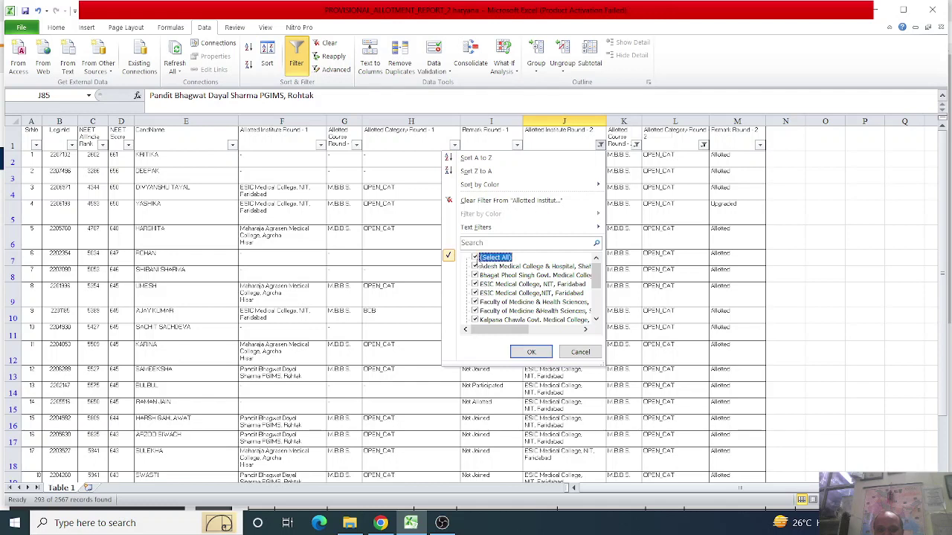
click(476, 258)
click(475, 275)
click(475, 293)
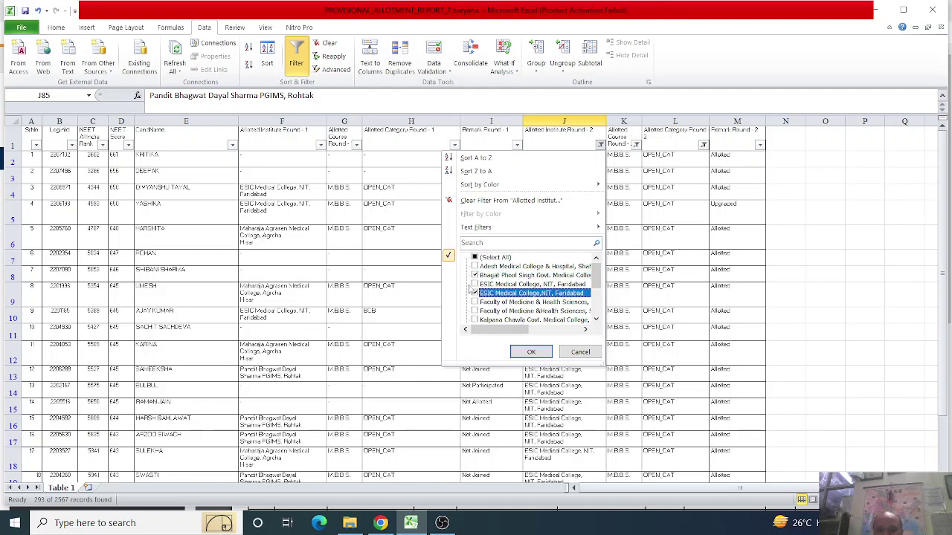
click(475, 266)
click(474, 258)
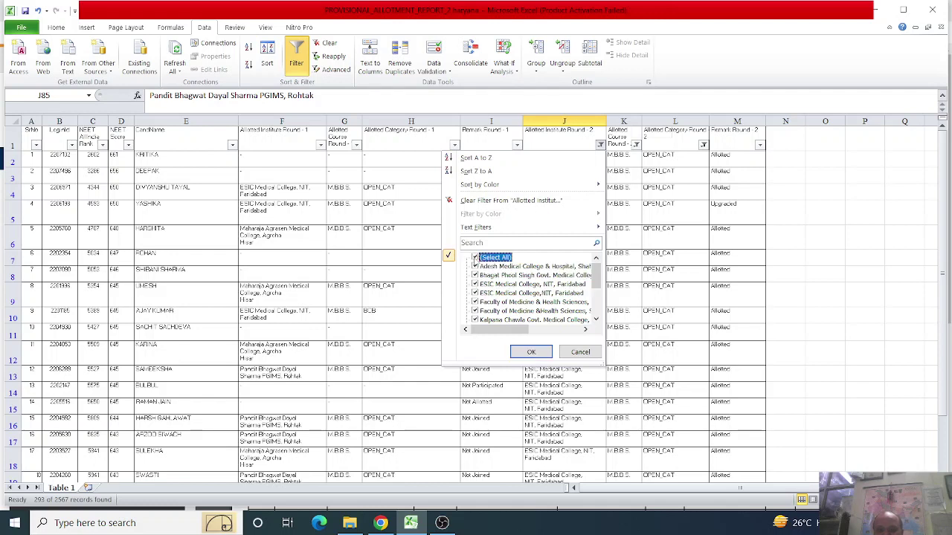
click(530, 352)
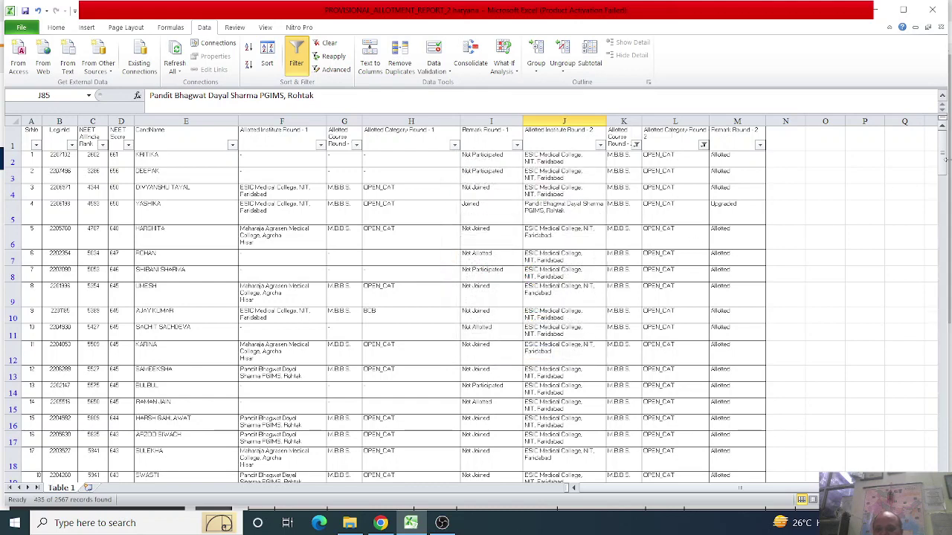
Step: Add MGT to the Round 2 allotted category filter and check the NEET score and rank of the last listed candidate
click(703, 145)
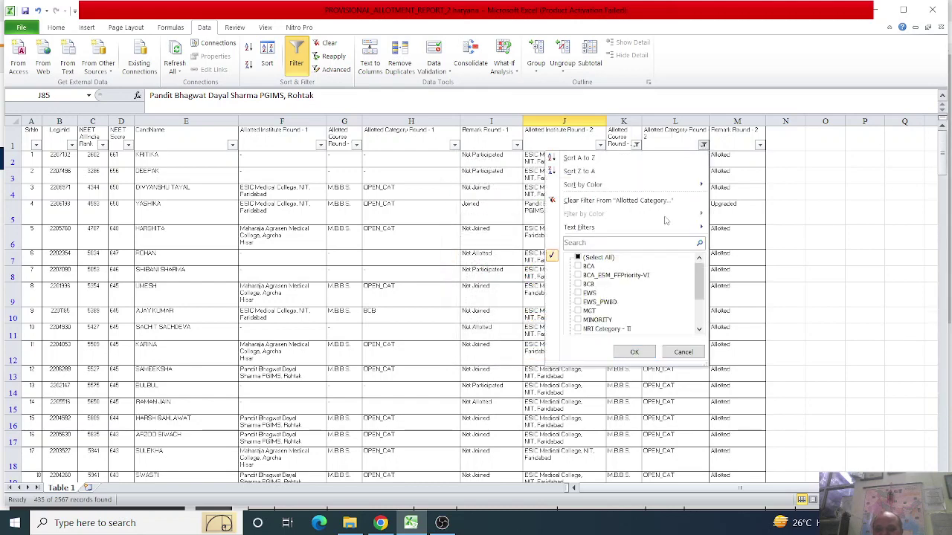
click(579, 311)
click(634, 352)
drag(942, 141, 943, 147)
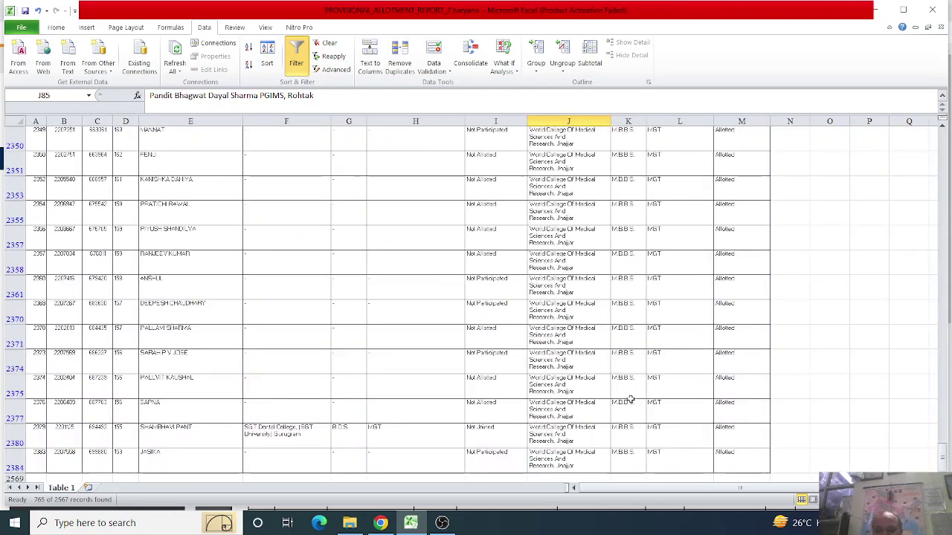
scroll(631, 395, down, 2)
click(118, 307)
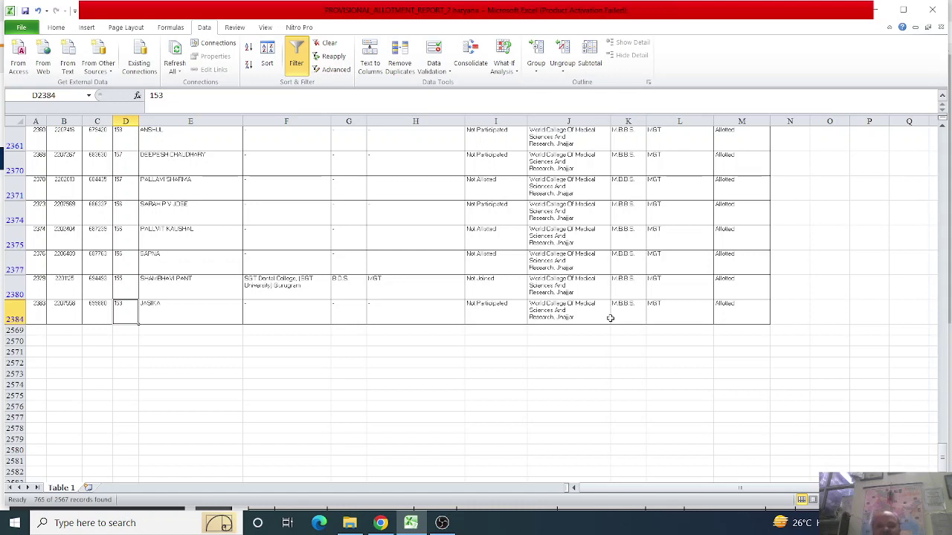
click(100, 308)
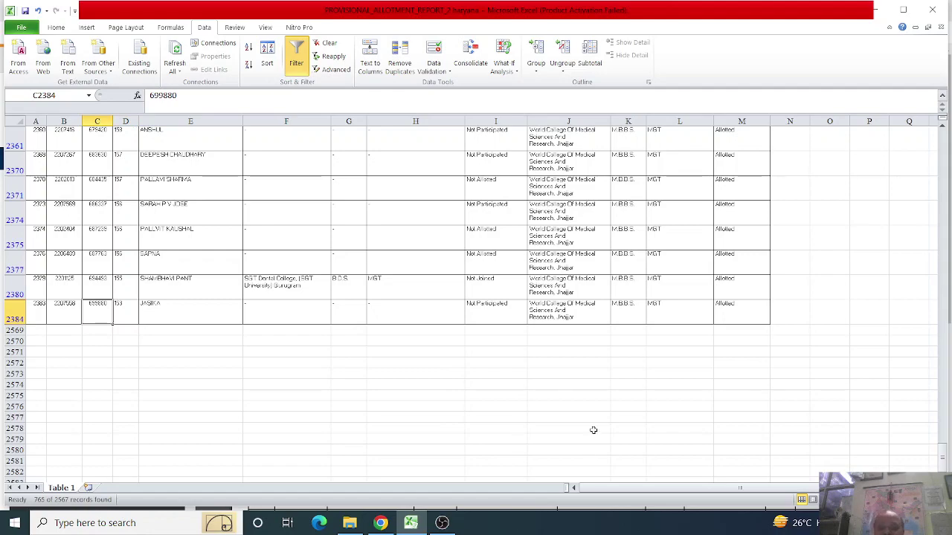
scroll(588, 416, up, 5)
drag(943, 449, 943, 134)
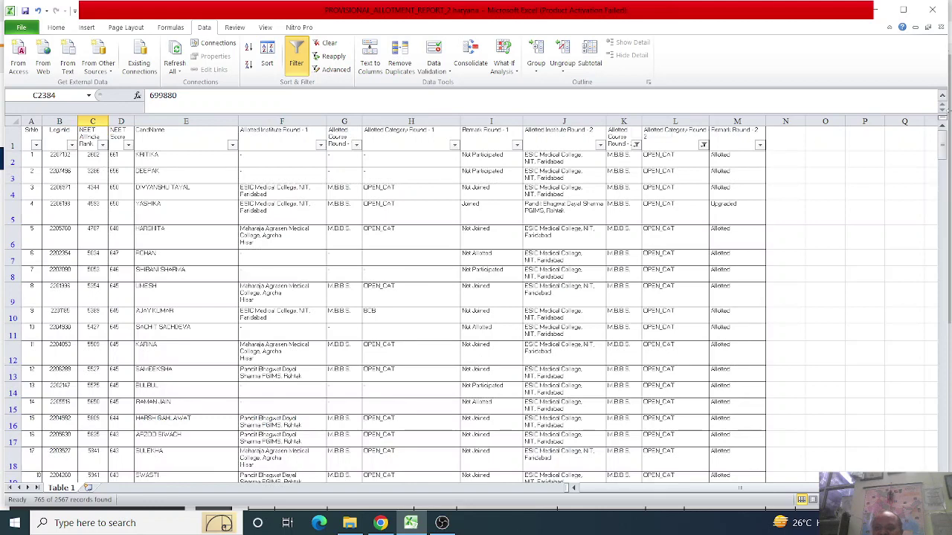
Step: Add BCB to the Round 2 allotted category filter and check the NEET score of the last listed candidate
click(702, 143)
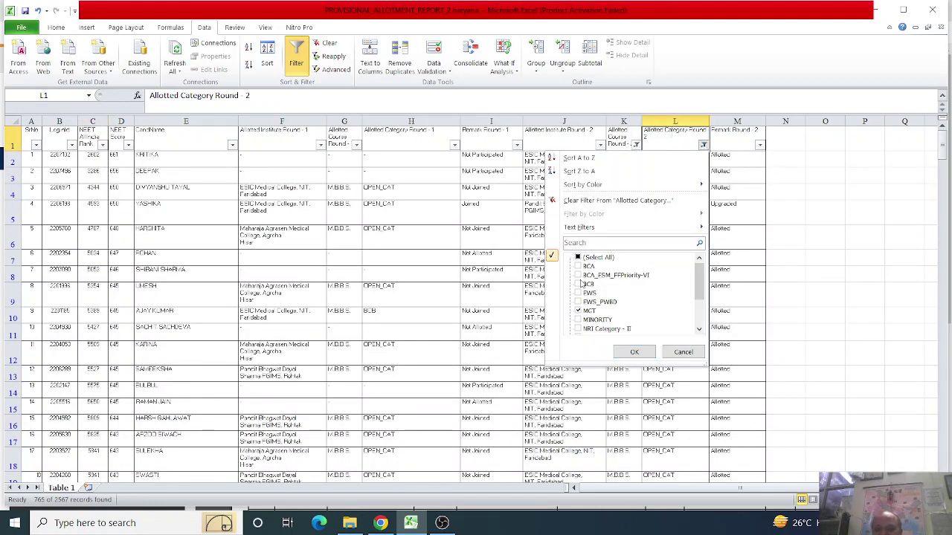
click(635, 352)
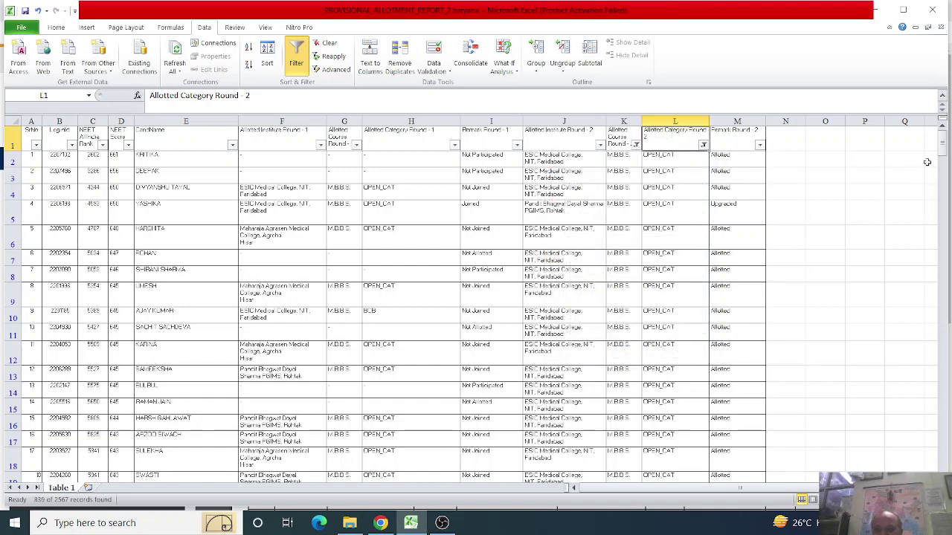
drag(942, 143, 942, 147)
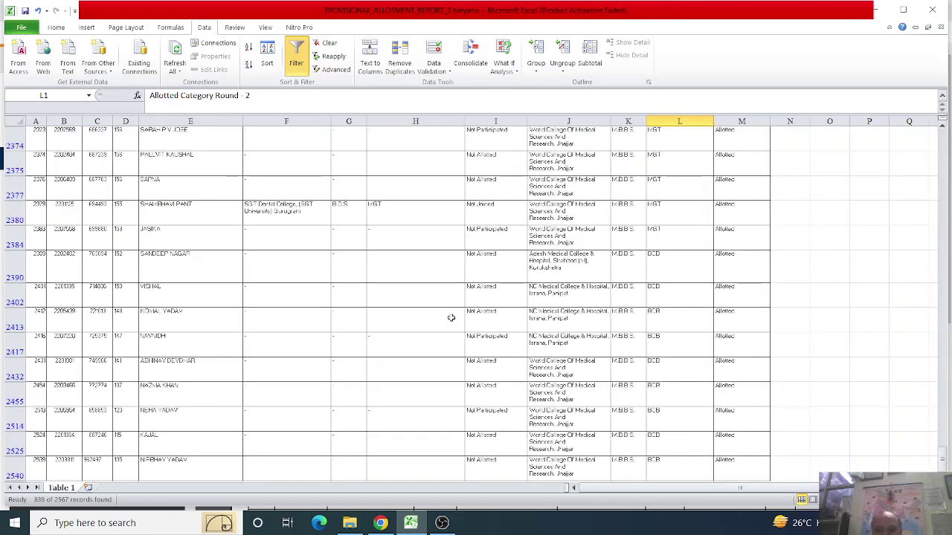
scroll(450, 317, down, 2)
click(126, 370)
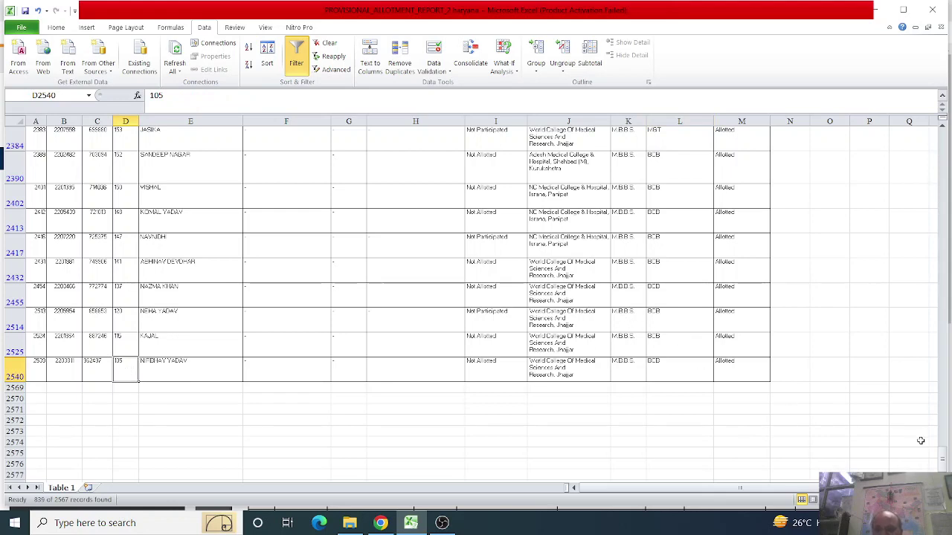
drag(941, 455, 942, 148)
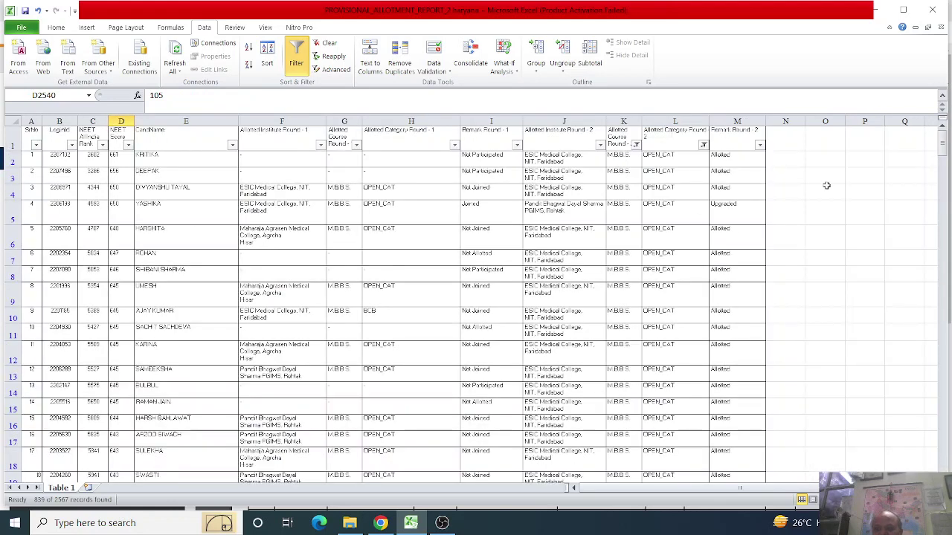
Step: Add BCA to the Round 2 allotted category filter and check the score and category of the last listed candidate
click(702, 144)
click(578, 266)
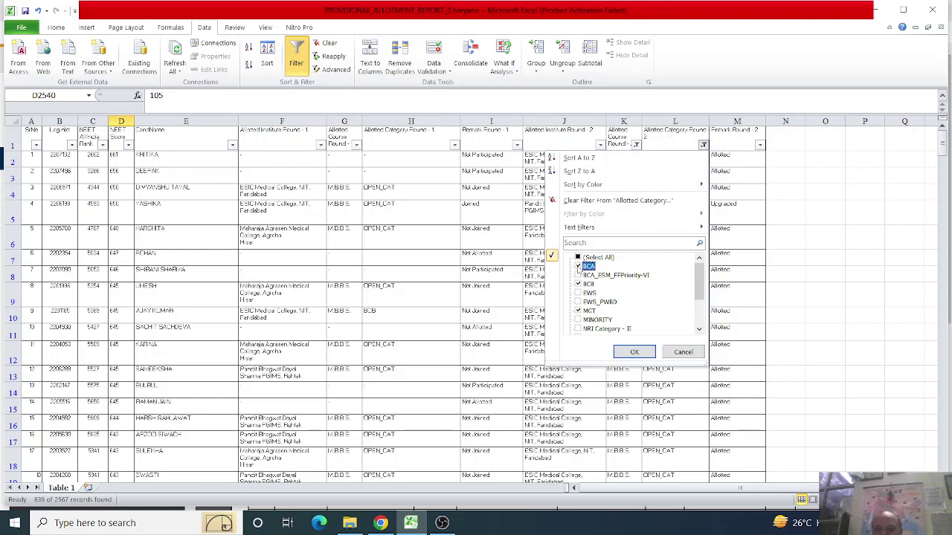
click(633, 351)
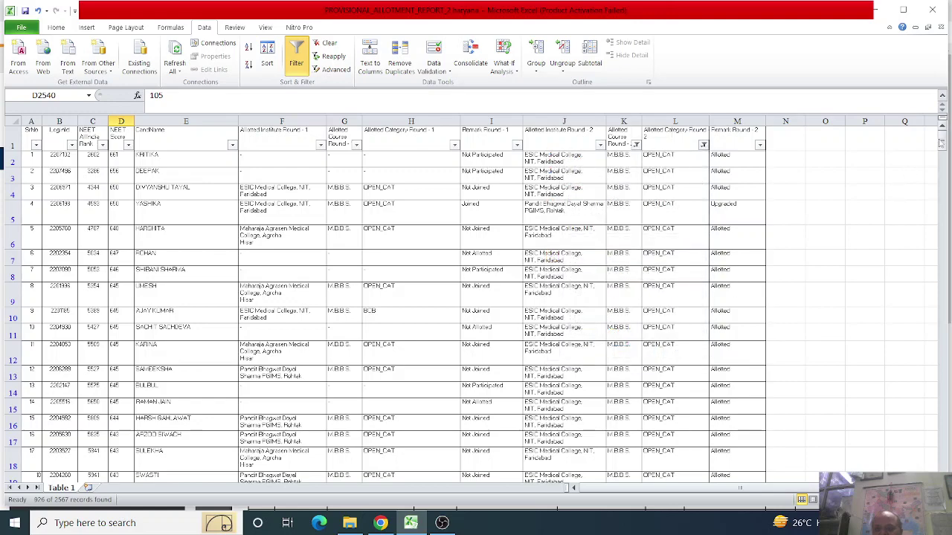
drag(942, 142, 942, 424)
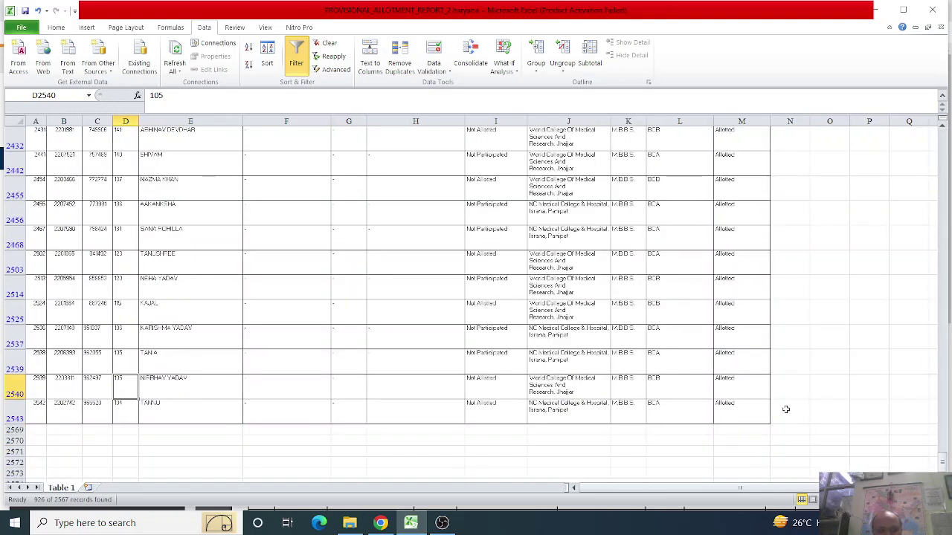
click(132, 416)
click(671, 407)
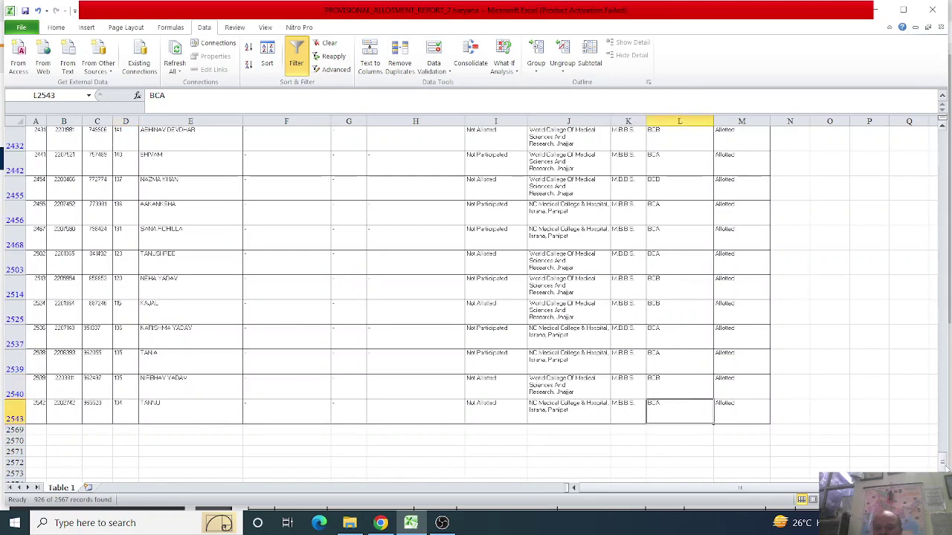
mouse_move(942, 125)
mouse_down()
mouse_move(947, 185)
mouse_move(947, 143)
mouse_up()
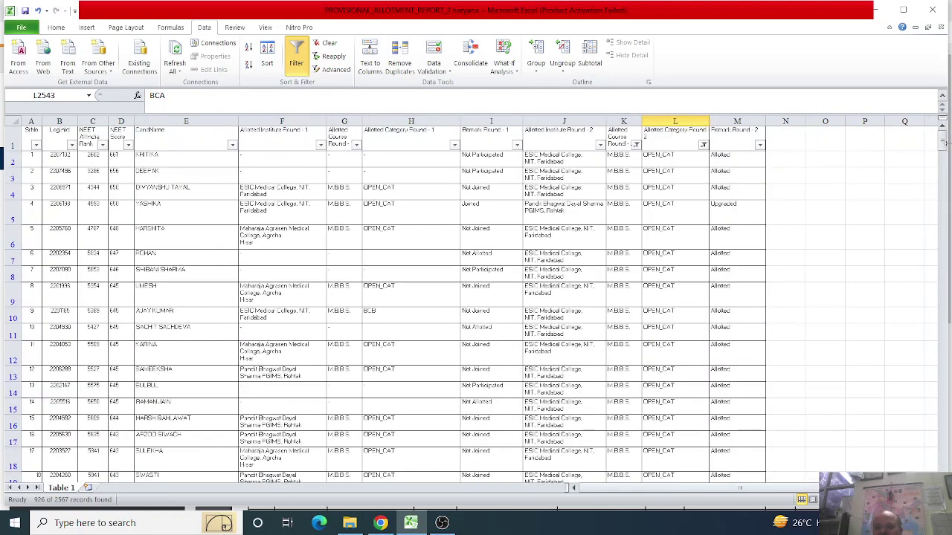
Step: Filter the Round 2 allotted category to SC only and review the SC allotments down to the last candidate
click(703, 145)
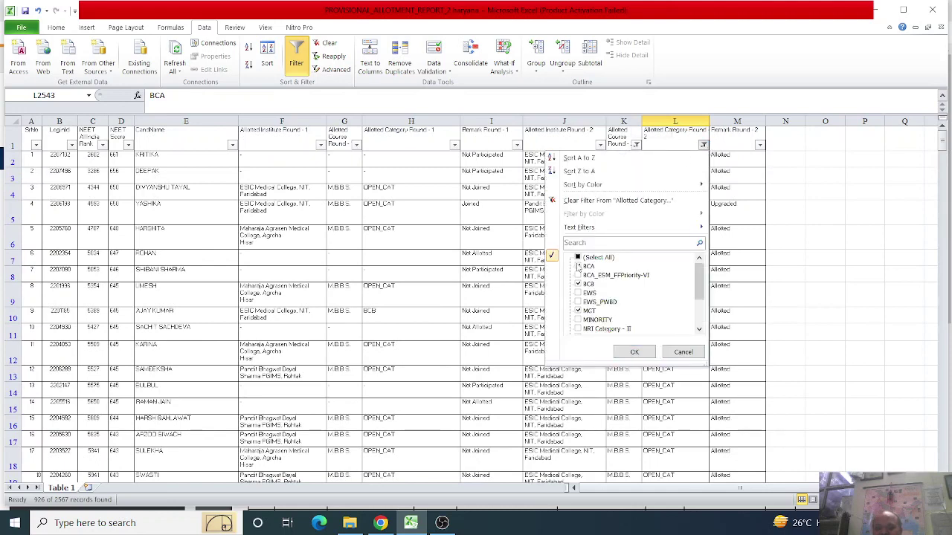
click(578, 267)
click(579, 284)
click(578, 311)
scroll(588, 294, down, 1)
scroll(583, 317, down, 1)
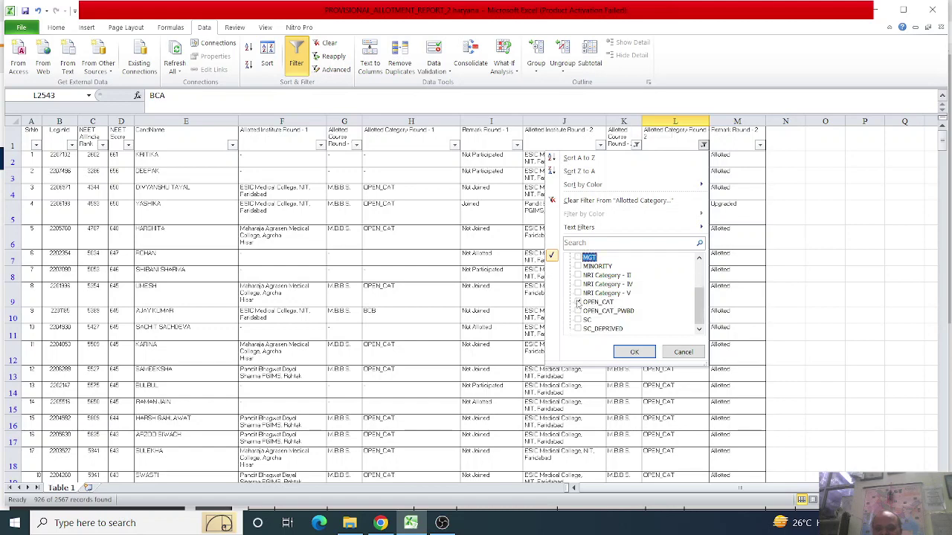
click(578, 302)
click(578, 319)
click(633, 351)
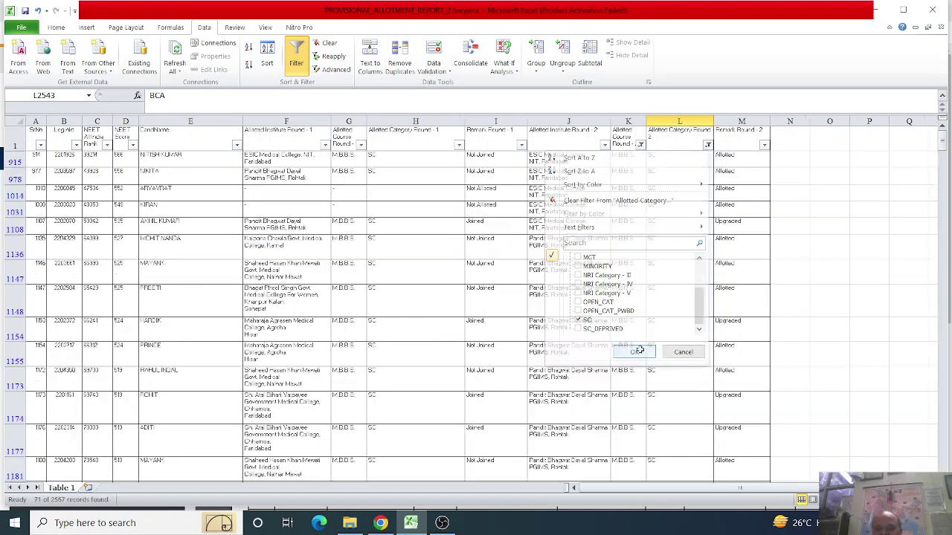
scroll(884, 194, down, 10)
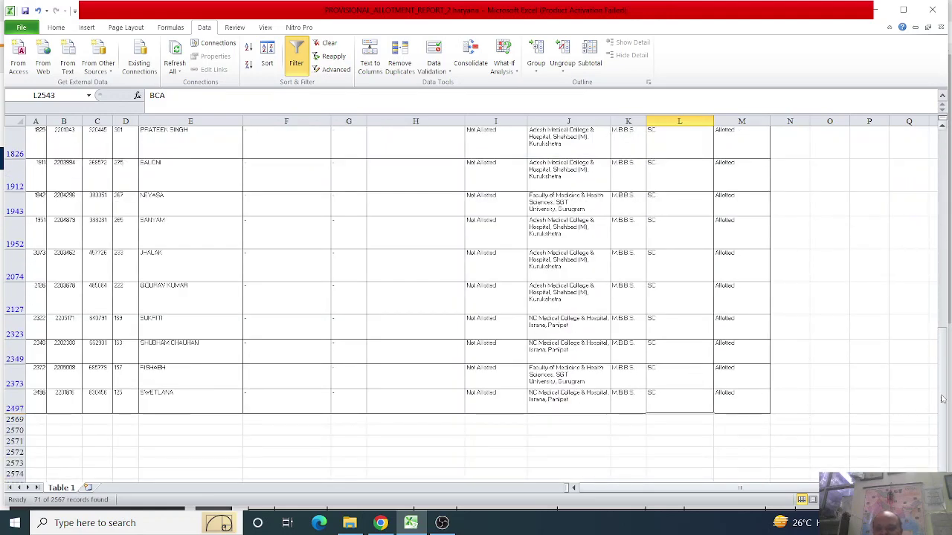
drag(942, 400, 937, 151)
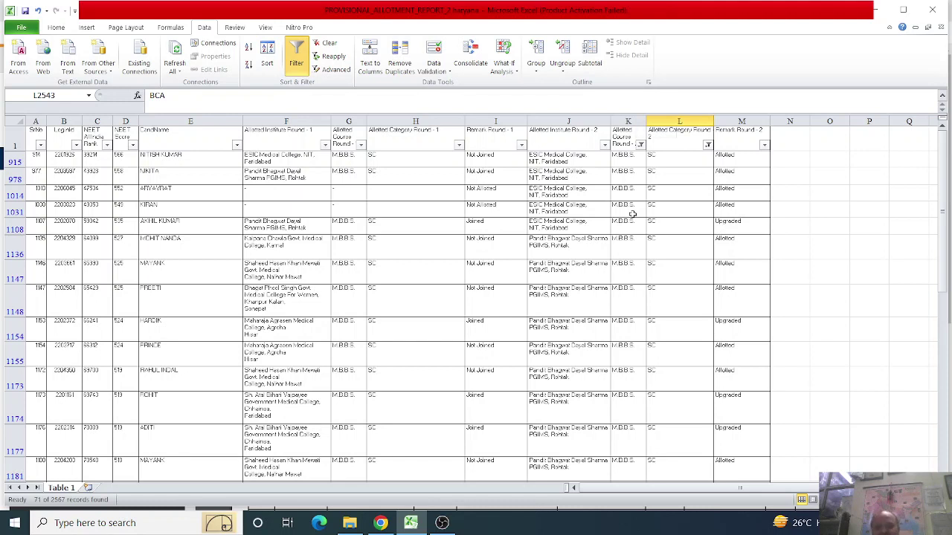
Step: Filter the Round 2 allotted institute to Adesh Medical College & Hospital, Shahbad (M), Kurukshetra only
click(604, 145)
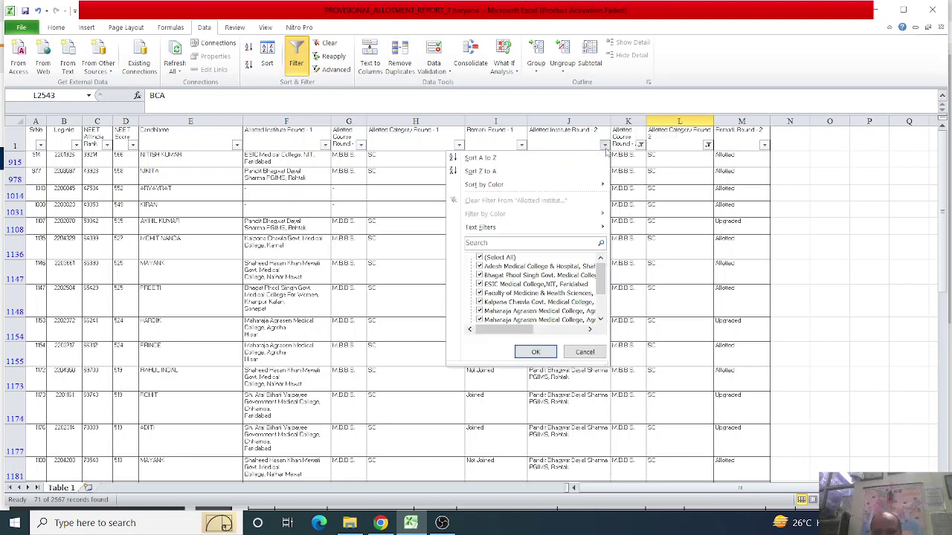
click(480, 257)
click(480, 266)
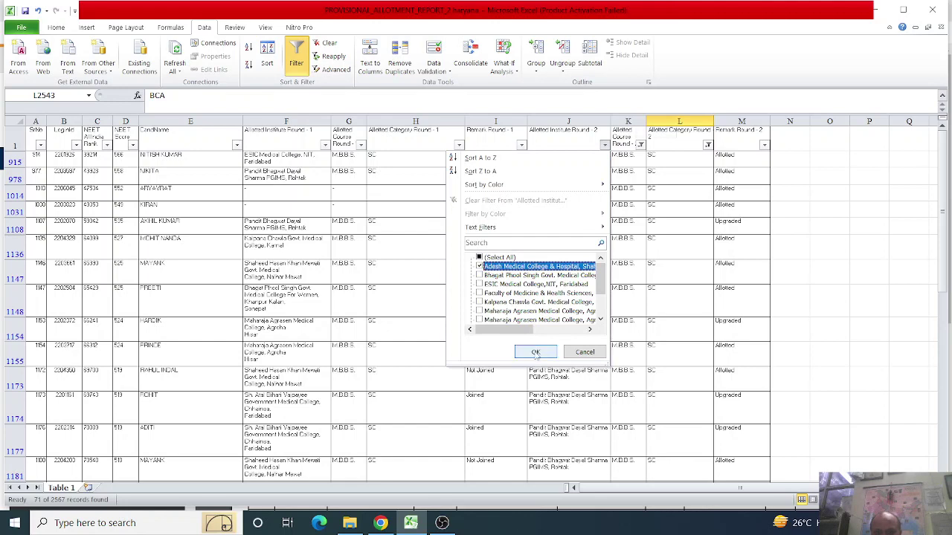
click(536, 352)
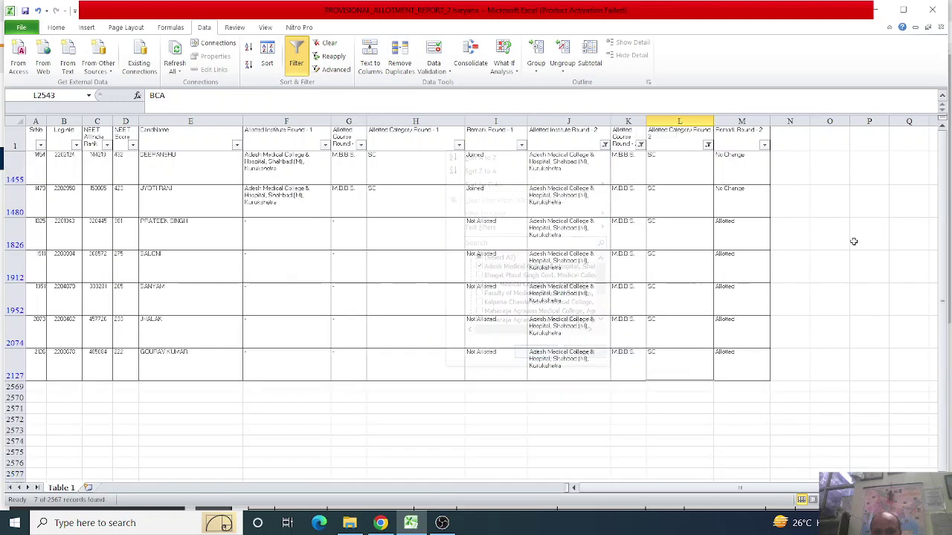
Step: Filter the Round 2 allotted category to MGT only and check the NEET score of the last listed candidate
click(708, 144)
click(583, 258)
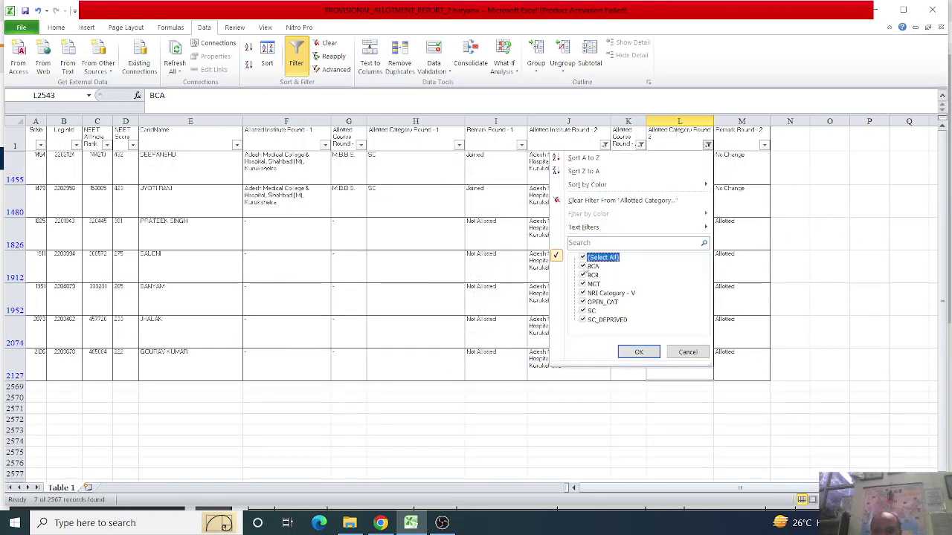
click(583, 258)
click(581, 284)
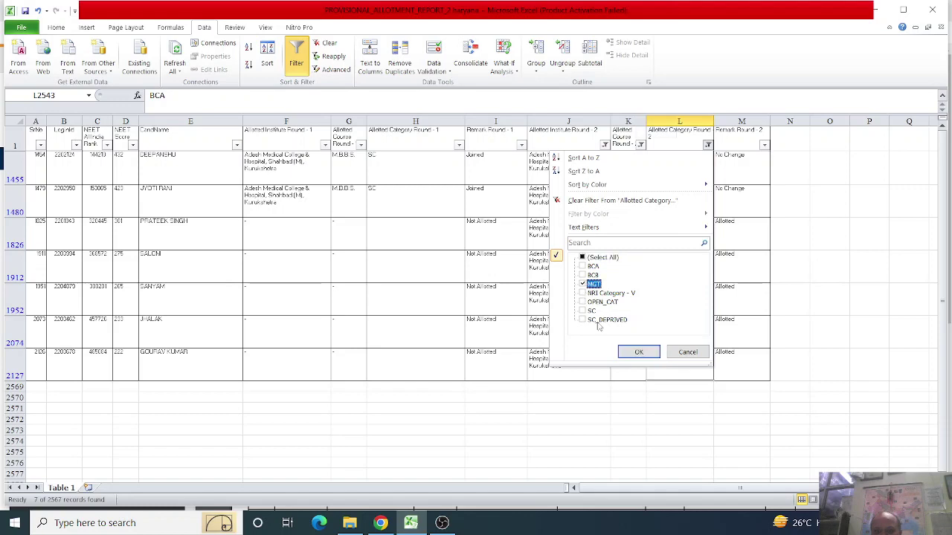
click(638, 351)
drag(946, 198, 943, 194)
click(128, 435)
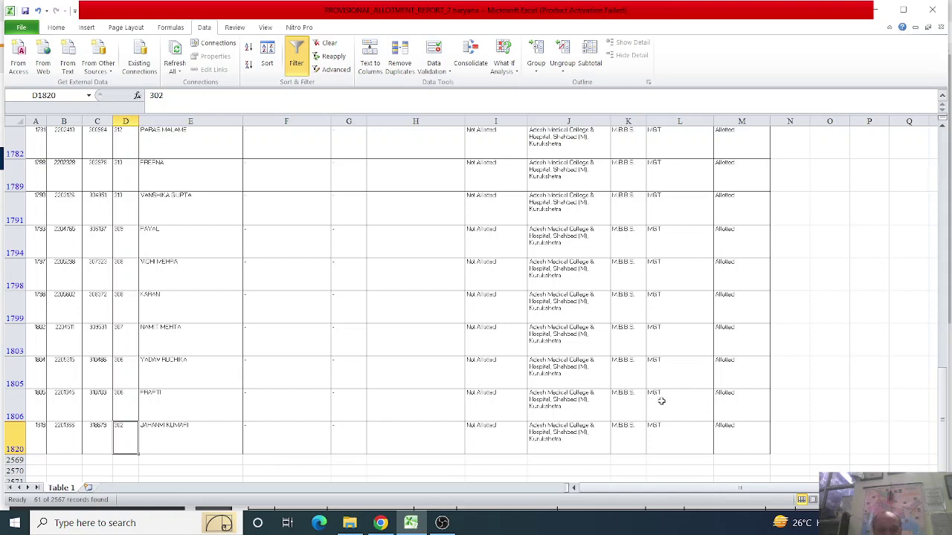
scroll(661, 400, down, 2)
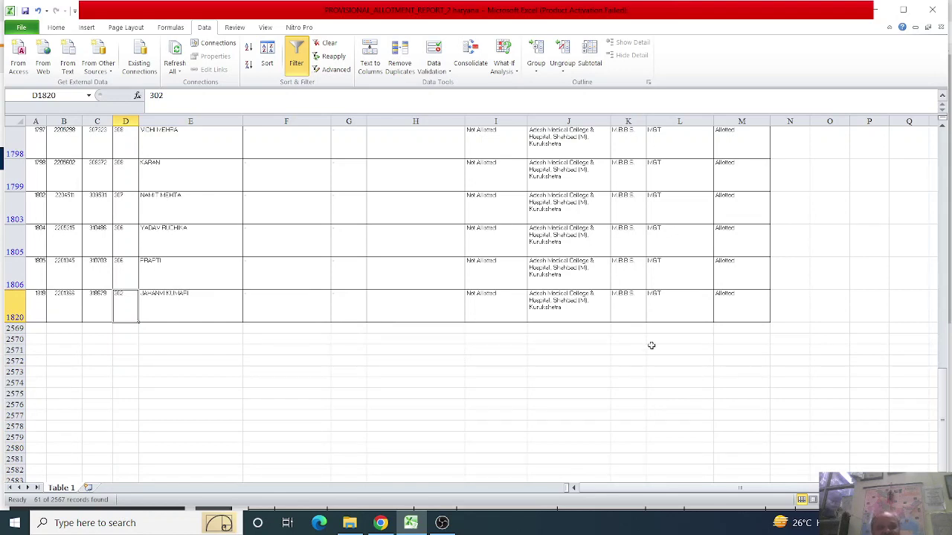
Step: Replace MGT with NRI Category - V in the Round 2 allotted category filter
scroll(569, 375, up, 10)
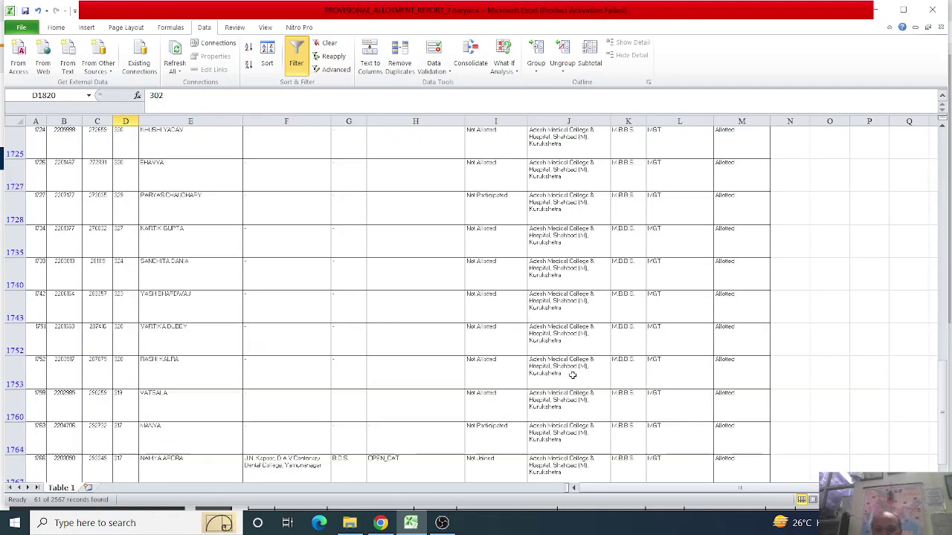
scroll(569, 375, up, 10)
drag(942, 394, 910, 126)
click(707, 145)
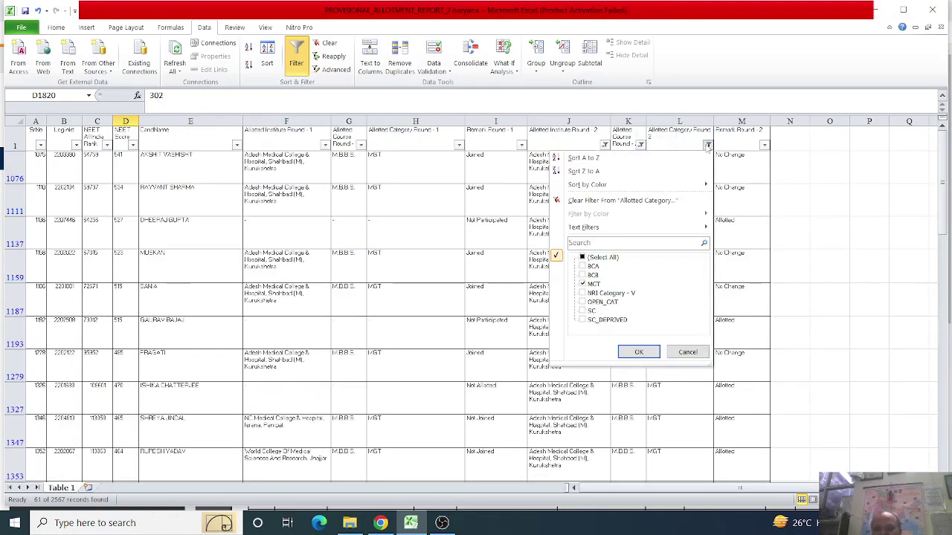
click(584, 285)
click(584, 293)
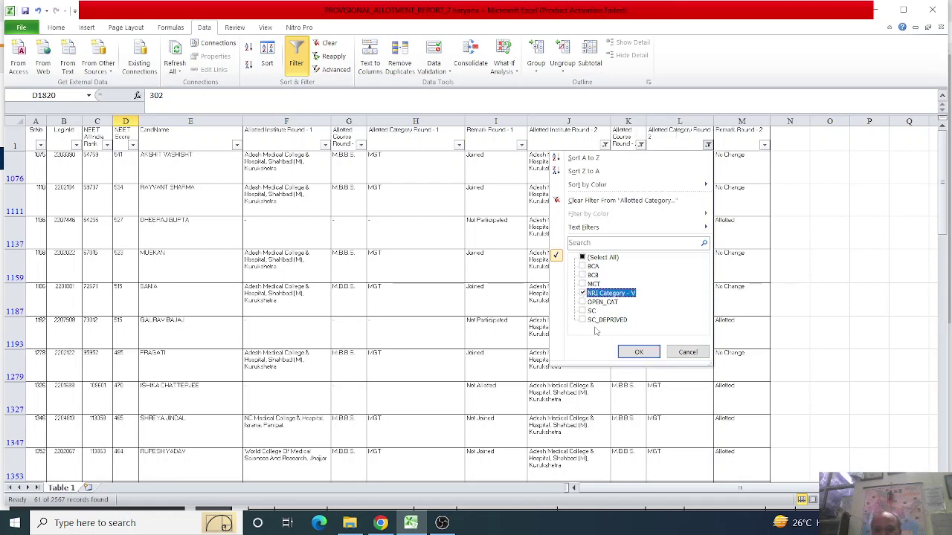
click(634, 351)
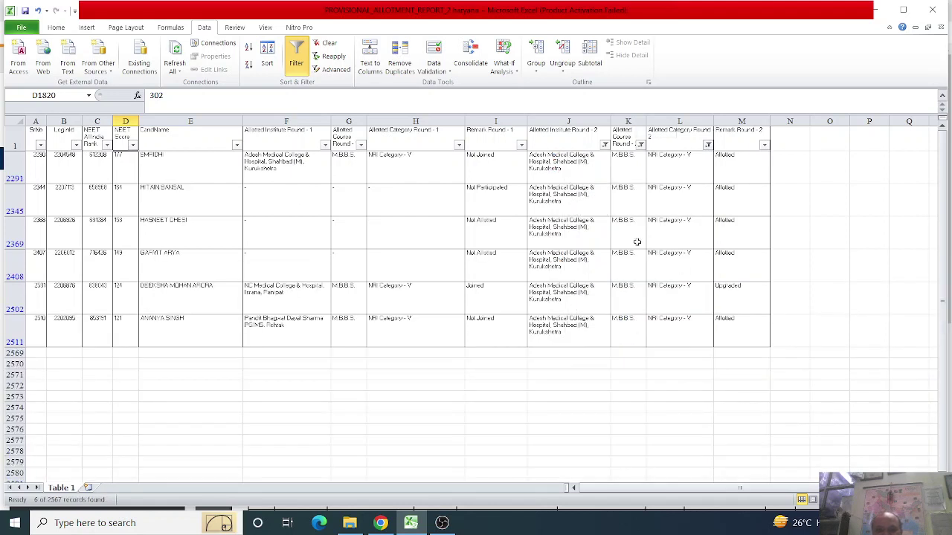
Step: Review the allotted institute, candidates, category and Round 2 remarks of the listed NRI Category - V allotments
drag(586, 168, 589, 325)
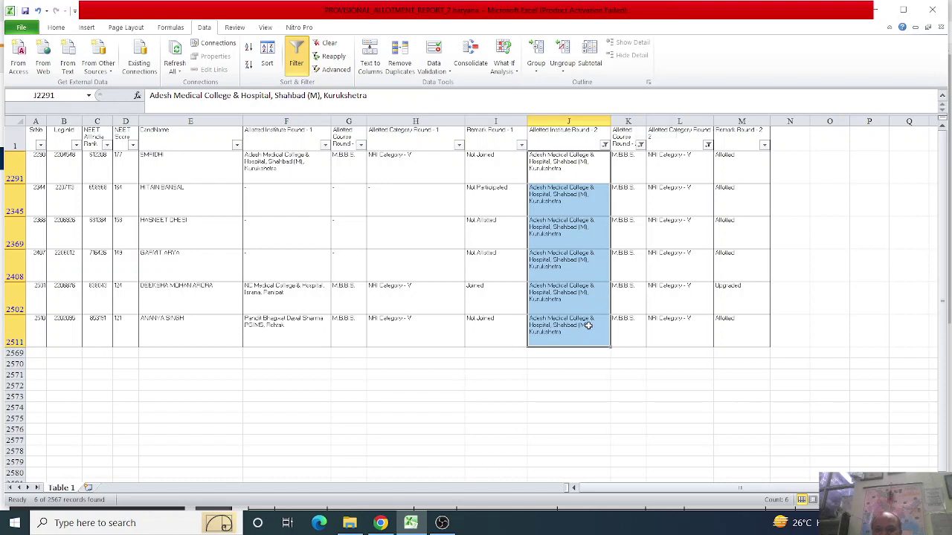
click(746, 322)
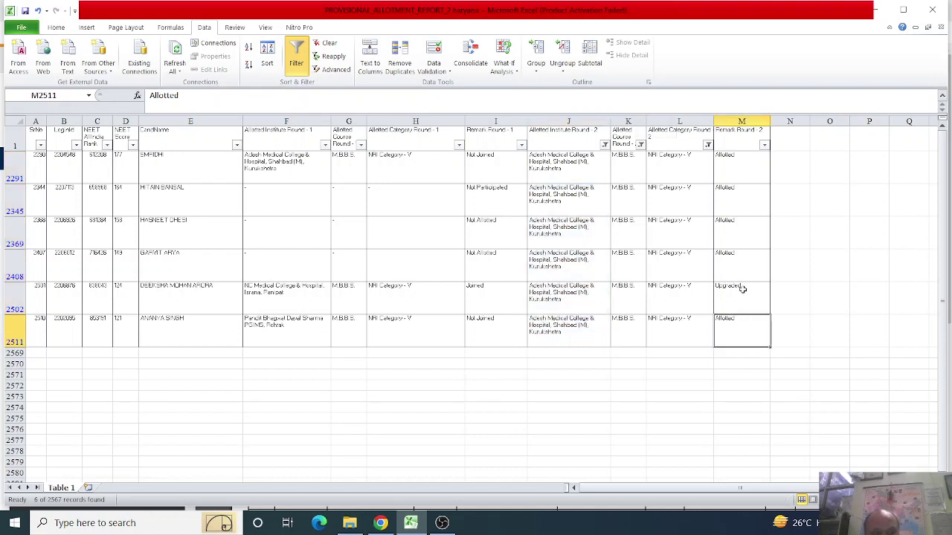
drag(742, 160, 739, 270)
click(168, 154)
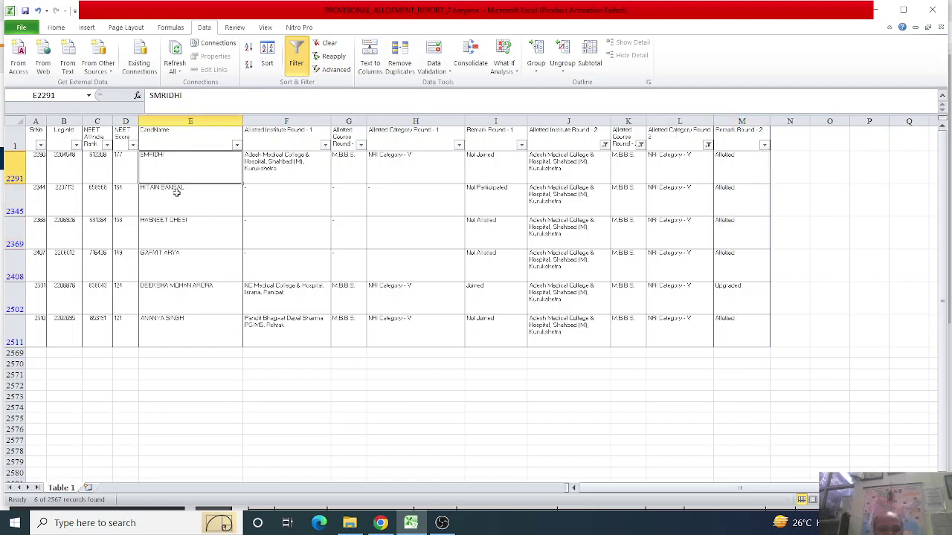
click(655, 262)
click(672, 228)
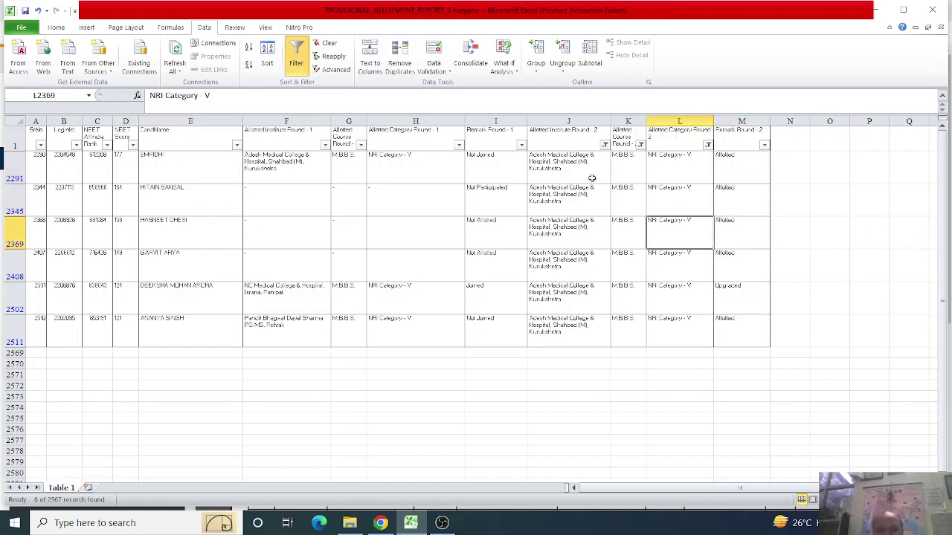
Step: Switch to Chrome and open the Tentative Seat Matrix for Round-II Counselling from the Haryana NEET-UG-2022 notifications
click(382, 522)
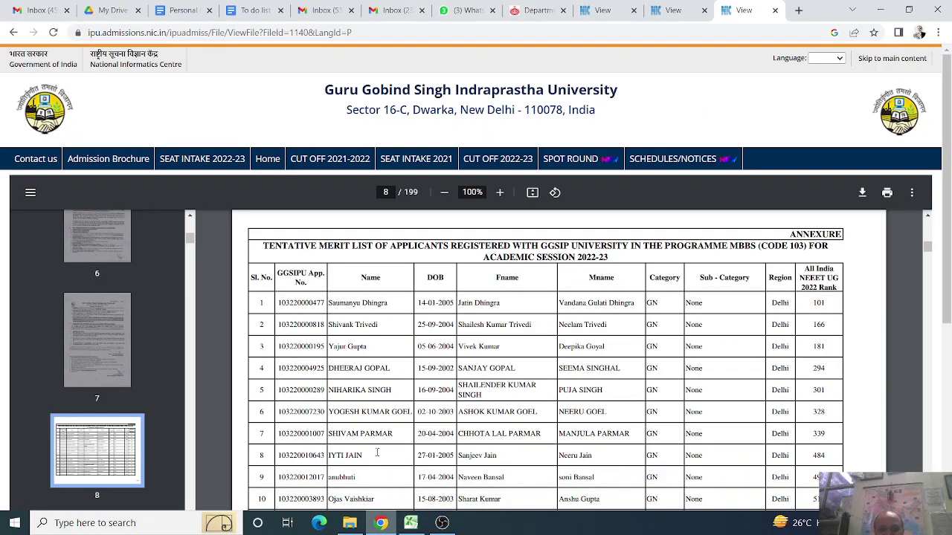
click(531, 12)
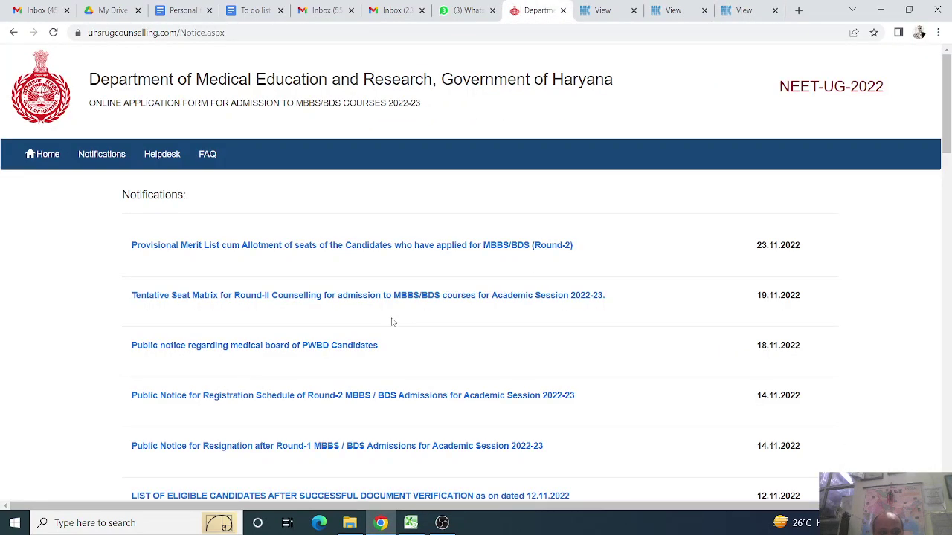
click(381, 296)
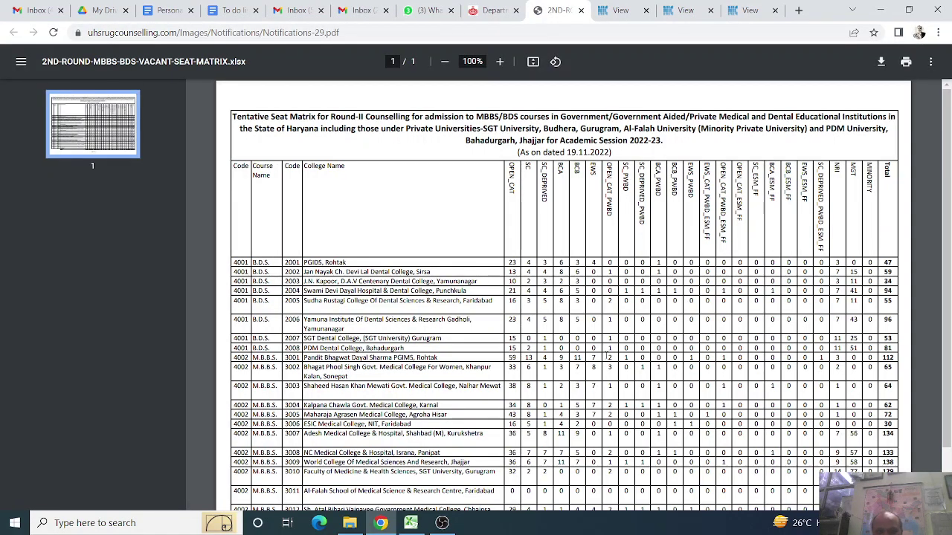
Step: Check the vacant NRI seats of the MBBS colleges in the Round-II seat matrix
scroll(608, 357, down, 2)
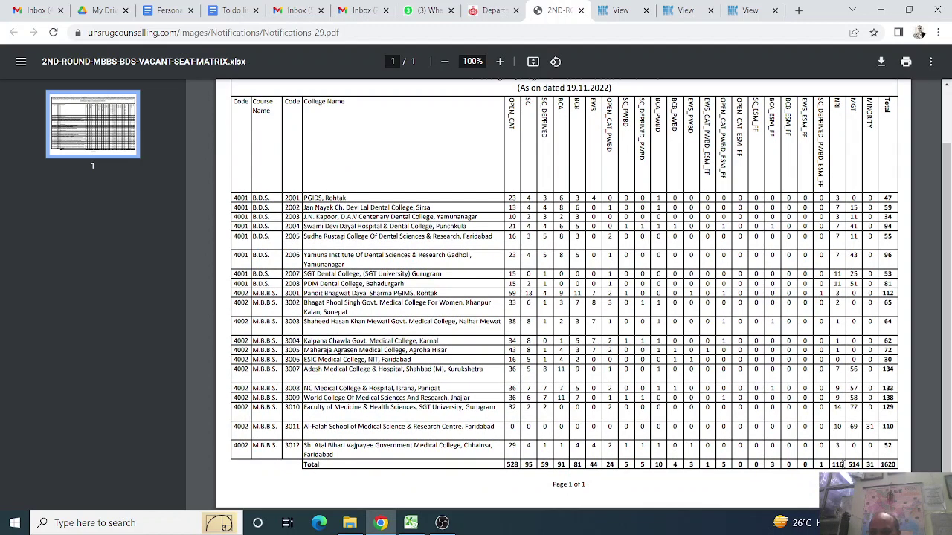
drag(839, 449, 840, 433)
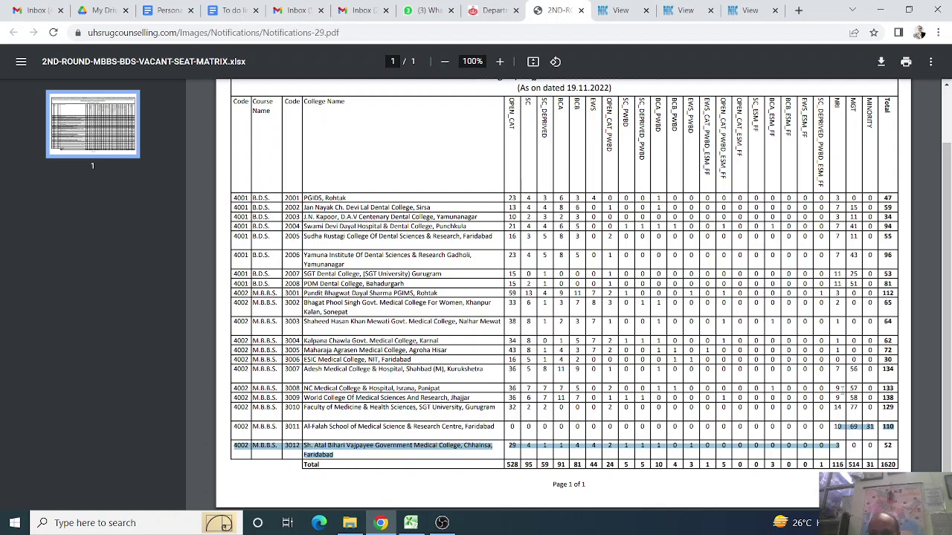
click(837, 397)
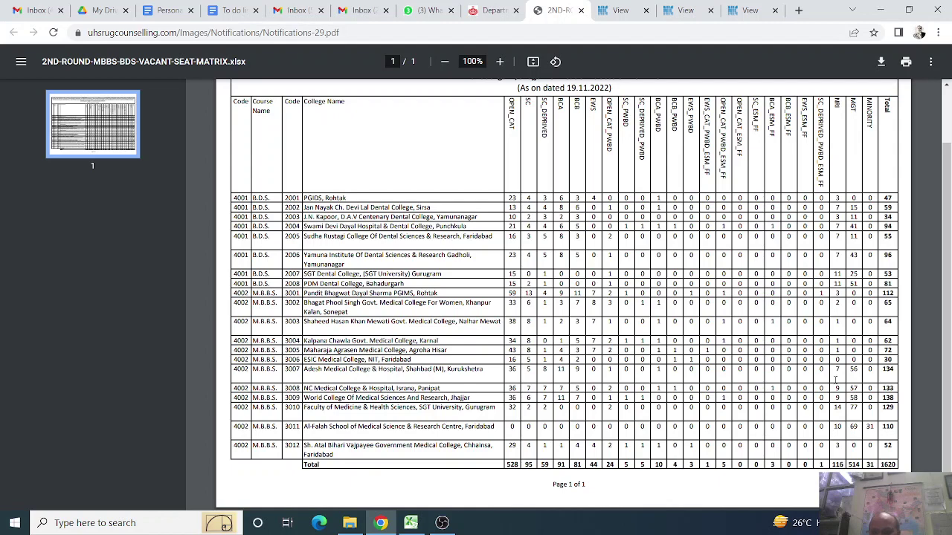
drag(836, 387, 838, 410)
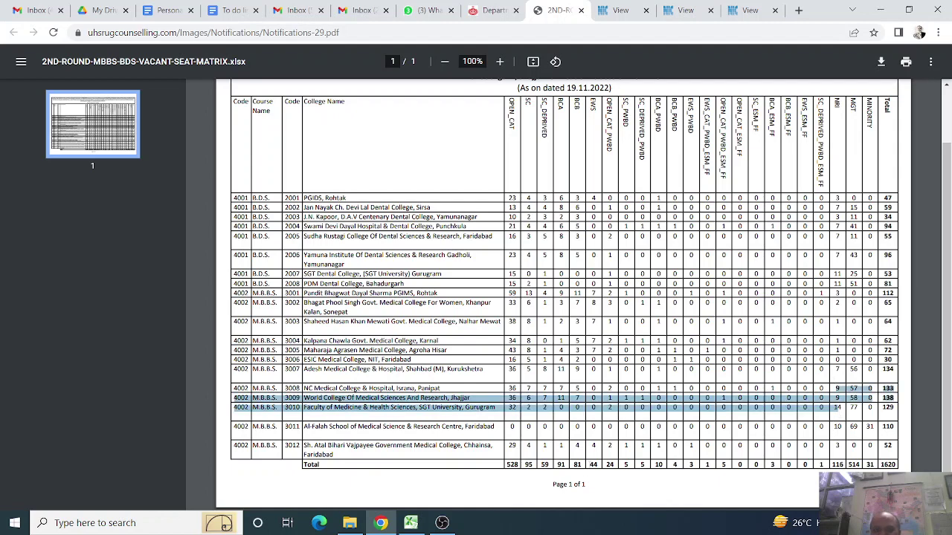
Step: Switch back to the Excel allotment report and include all institutes in the Round 2 allotted institute filter
click(410, 523)
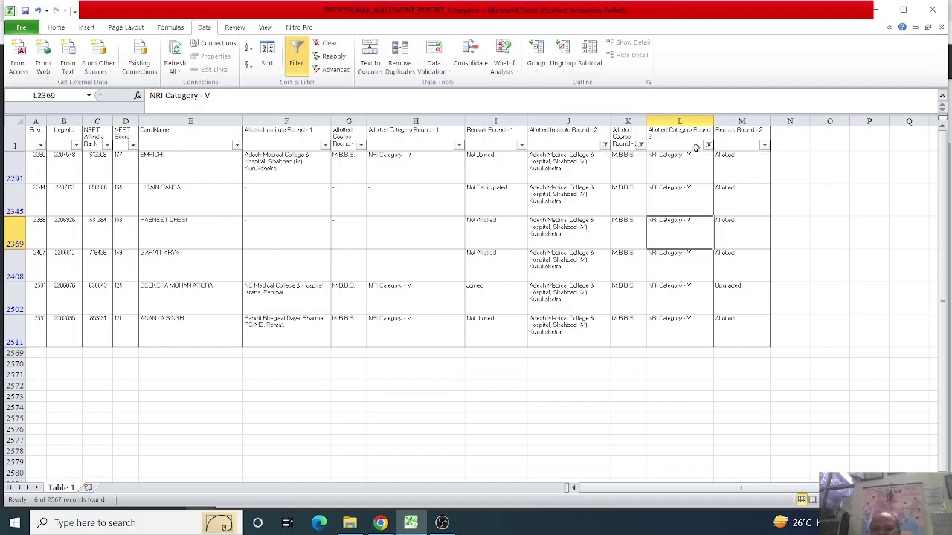
click(604, 145)
click(479, 275)
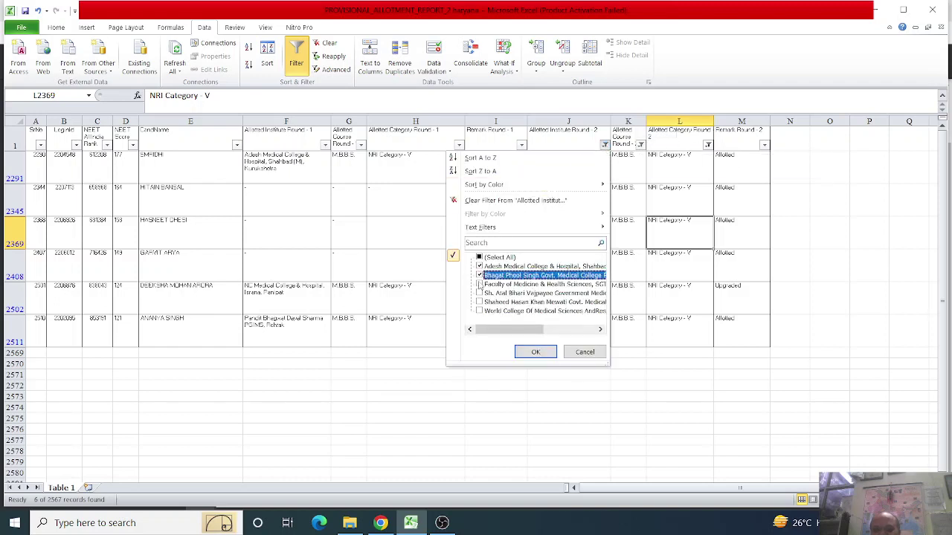
click(480, 284)
click(479, 302)
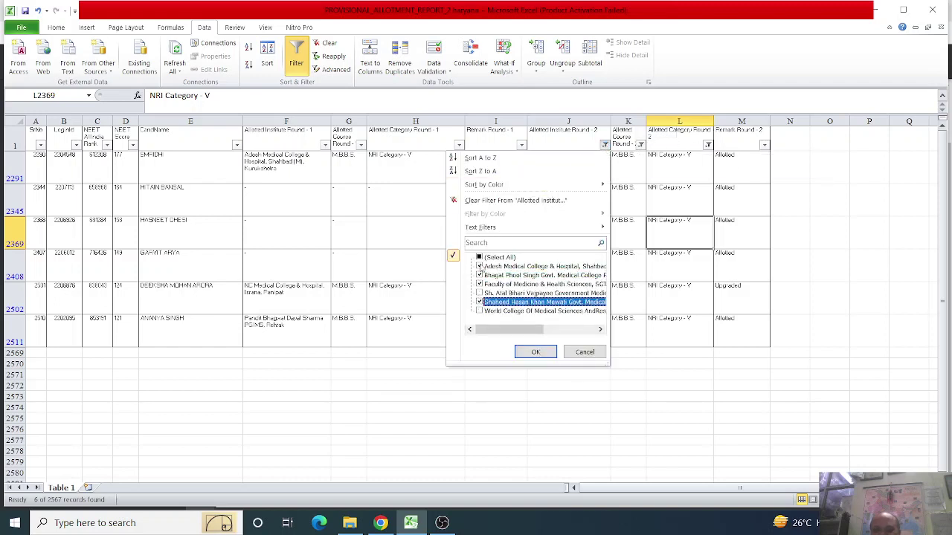
click(480, 257)
click(534, 352)
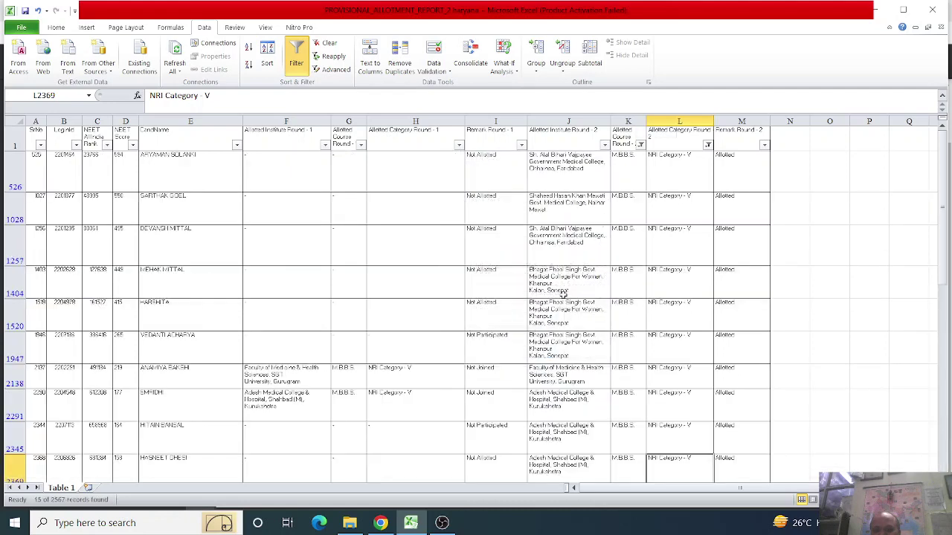
click(604, 146)
click(664, 223)
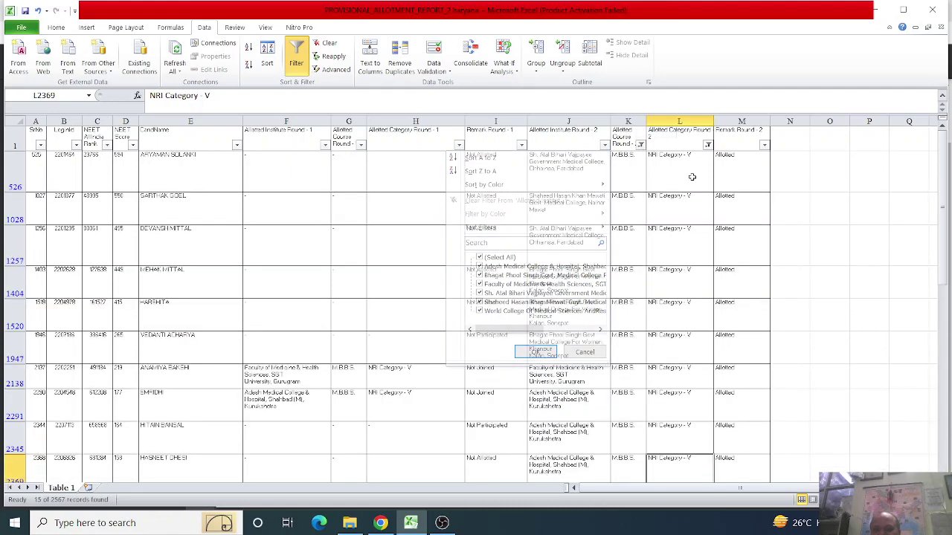
Step: Show all Round 2 allotted categories and keep every Round 2 allotted institute selected
click(707, 144)
click(581, 258)
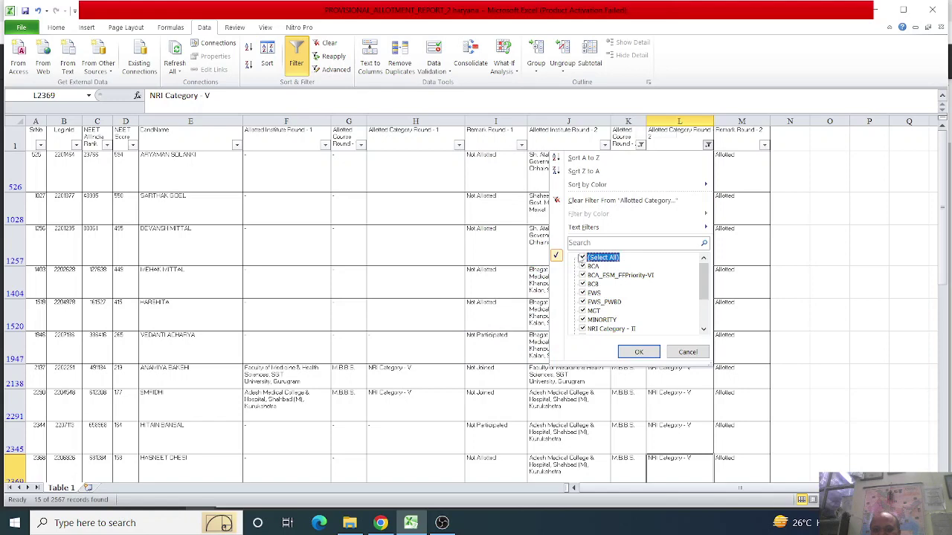
click(638, 354)
click(601, 145)
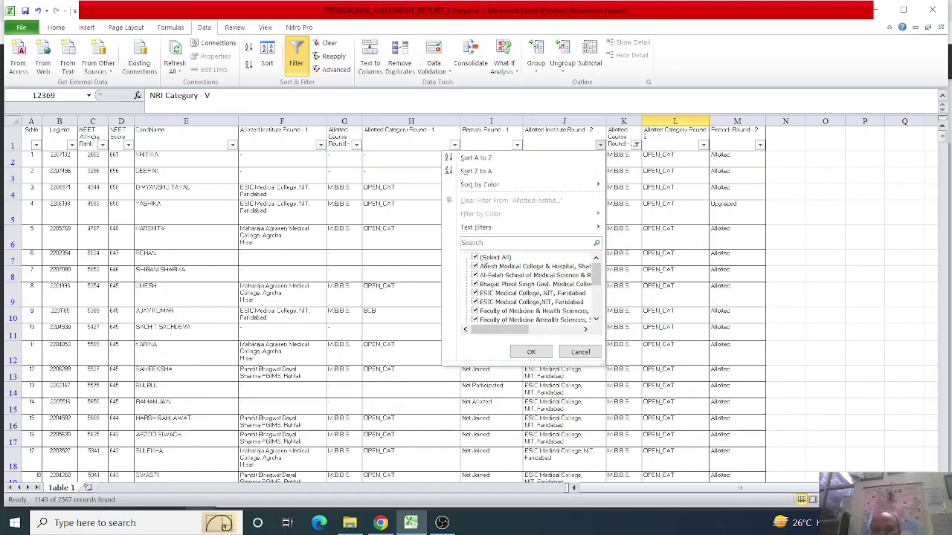
click(485, 257)
click(484, 257)
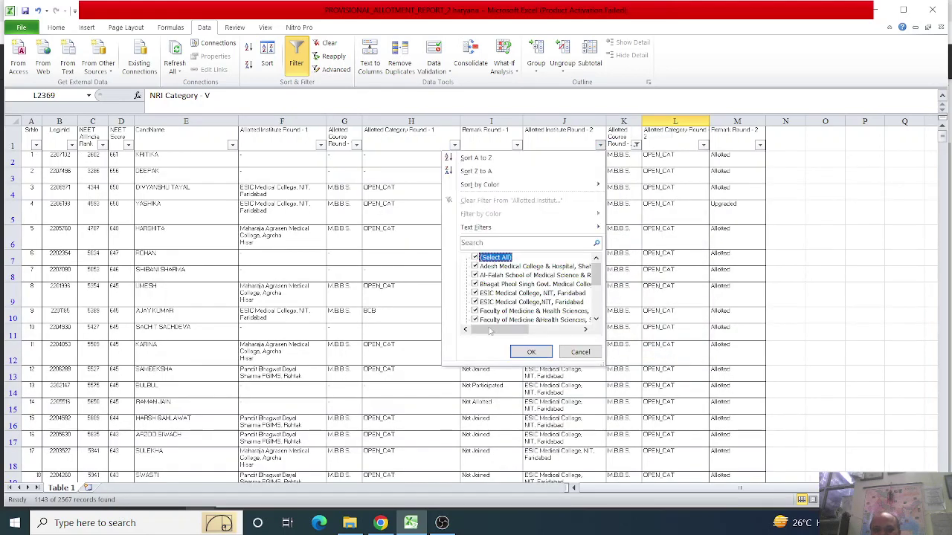
click(531, 351)
Step: Filter the Round 2 allotted category to NRI Category - II, IV and V, and select all listed category cells to count them
click(702, 145)
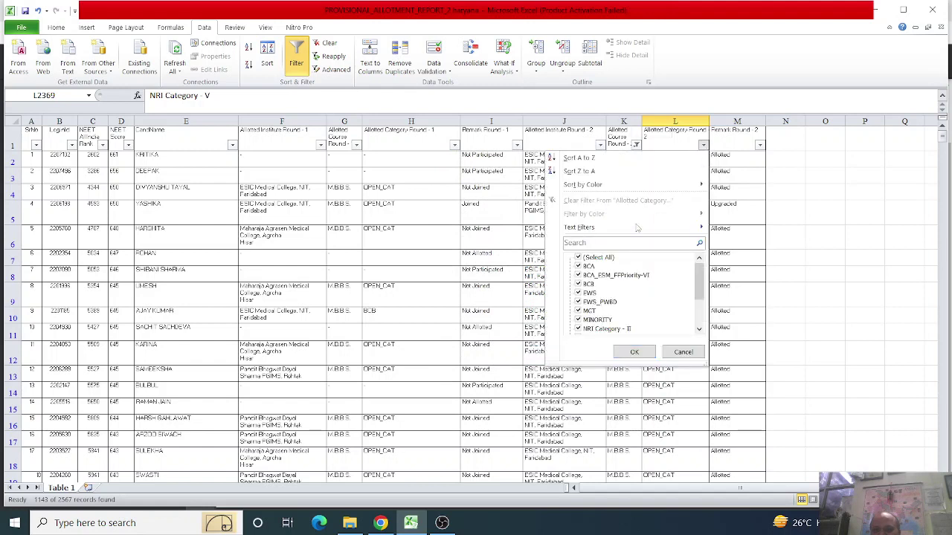
click(577, 257)
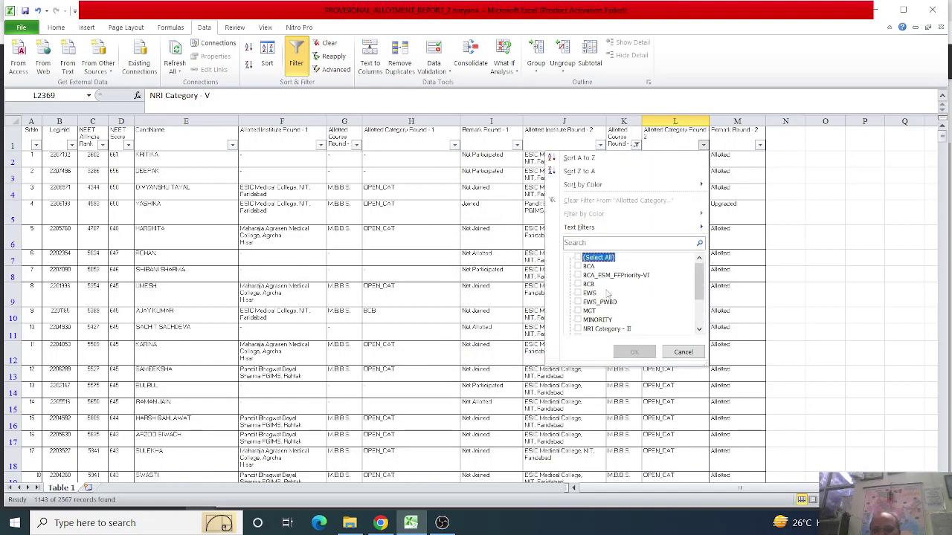
scroll(611, 293, down, 1)
click(578, 302)
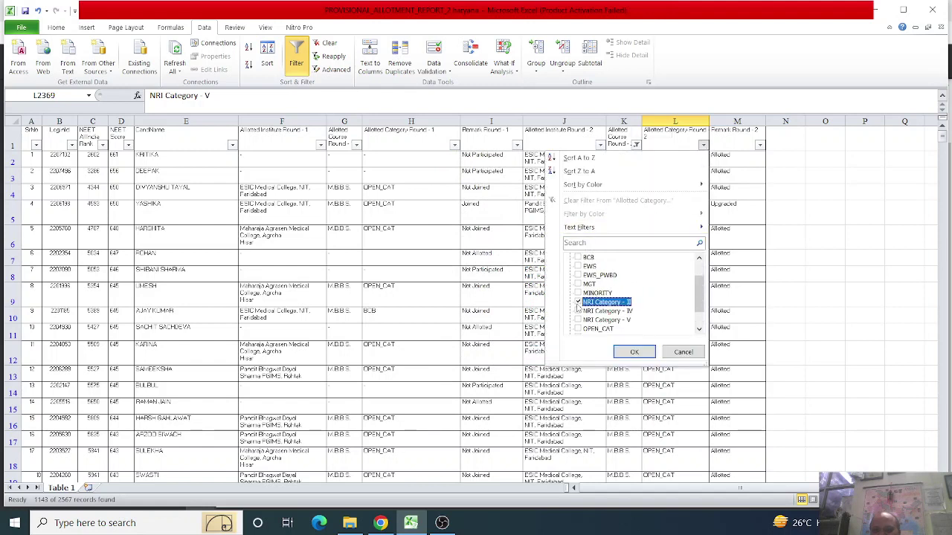
click(578, 311)
click(578, 320)
click(634, 352)
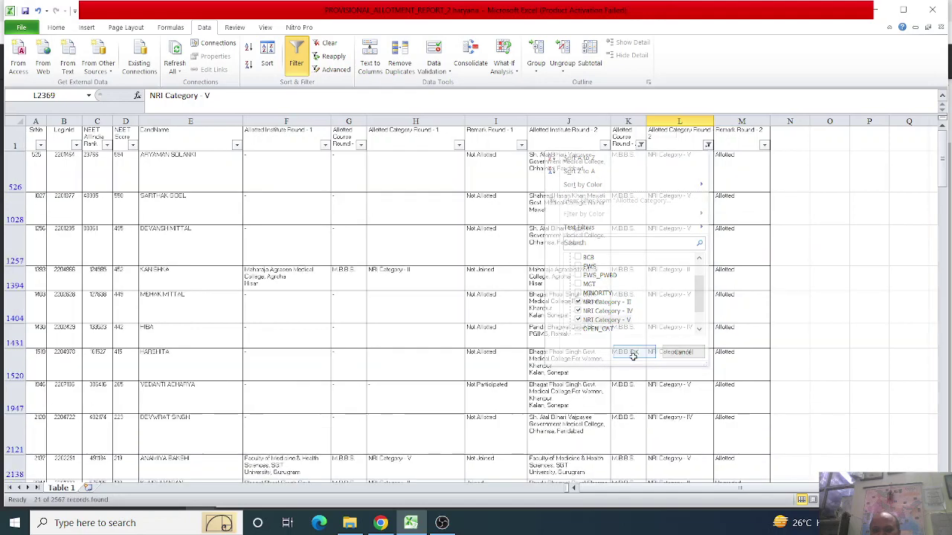
drag(694, 165, 679, 452)
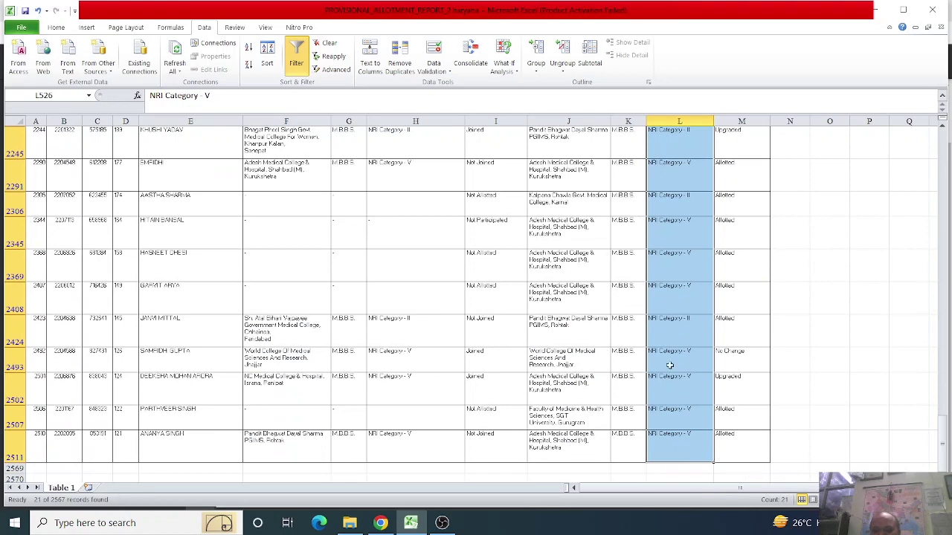
Step: Filter the Round 2 allotted institute to Faculty of Medicine & Health Sciences, SGT University, Gurugram, and select its listed institute cells to count them
scroll(630, 370, up, 2)
scroll(629, 369, up, 2)
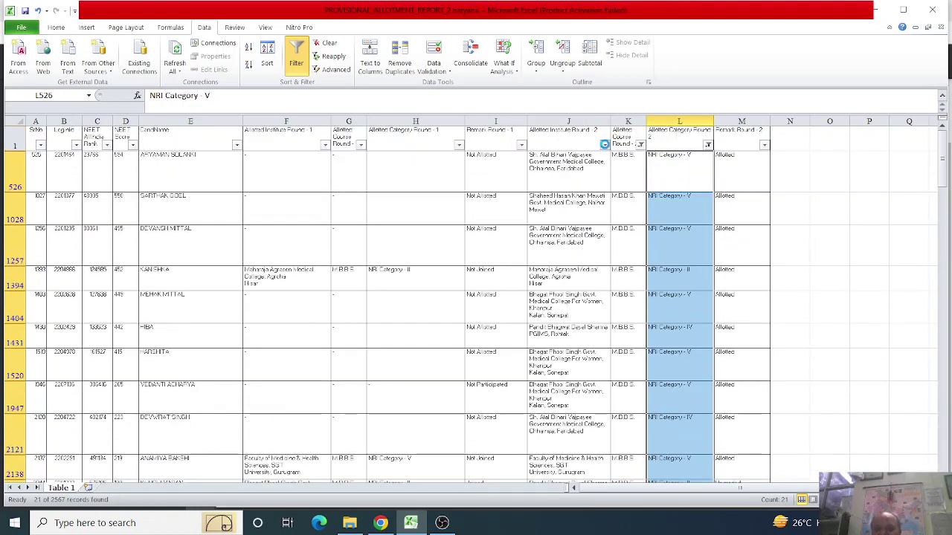
click(604, 144)
click(491, 258)
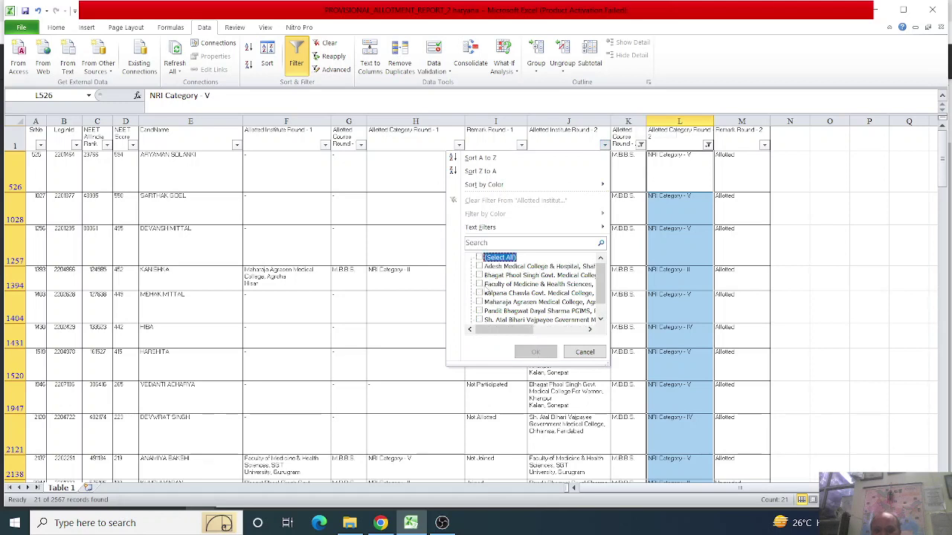
click(521, 284)
click(535, 352)
click(629, 218)
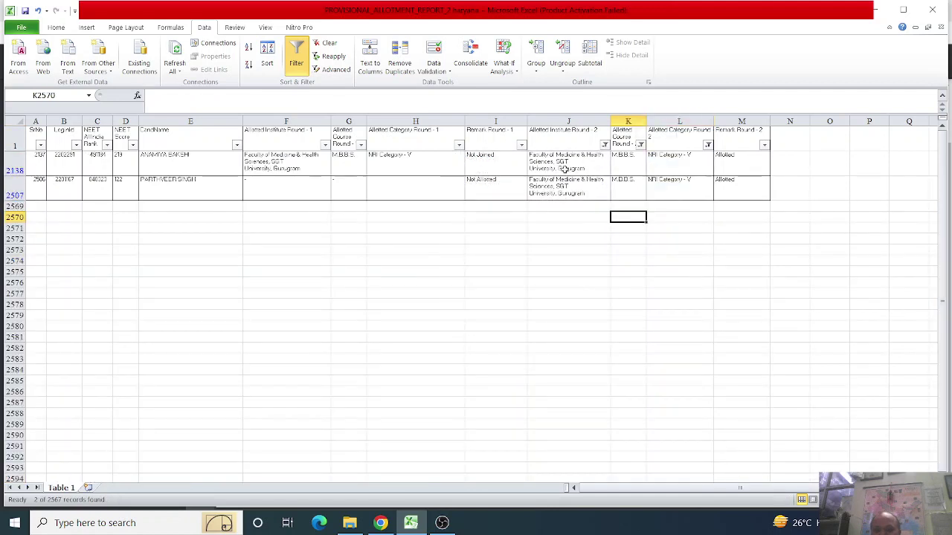
drag(564, 170, 569, 192)
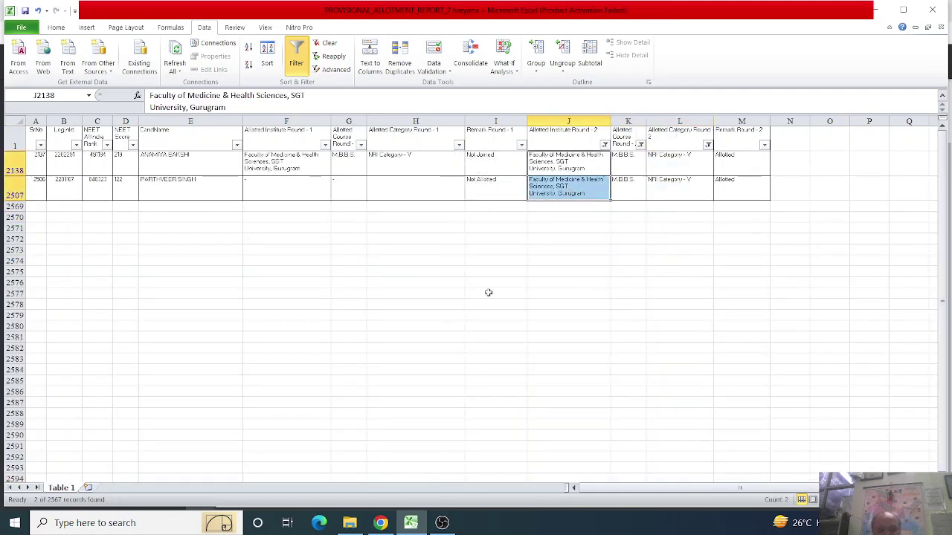
Step: Switch to the Round-II vacant seat matrix in Chrome and check the NRI seats of Faculty of Medicine & Health Sciences, SGT University, Gurugram
click(380, 523)
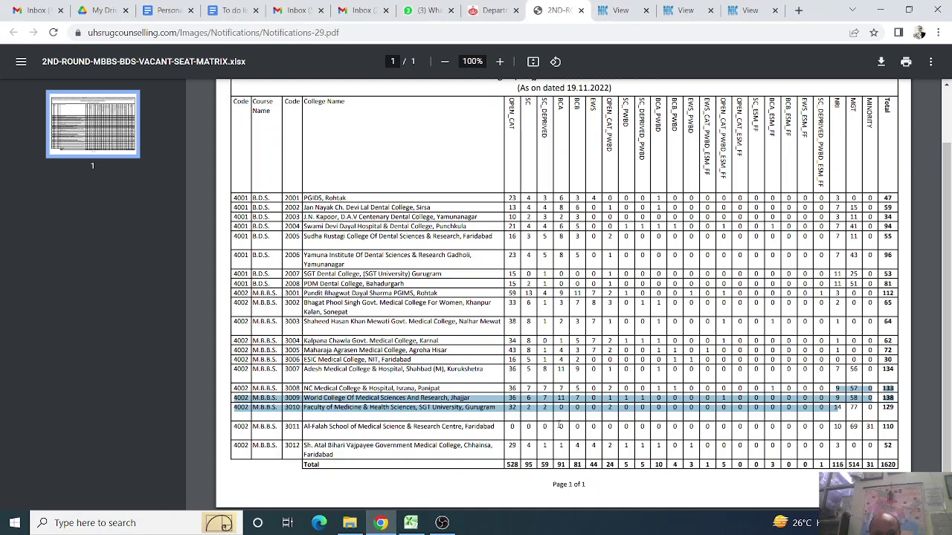
click(673, 428)
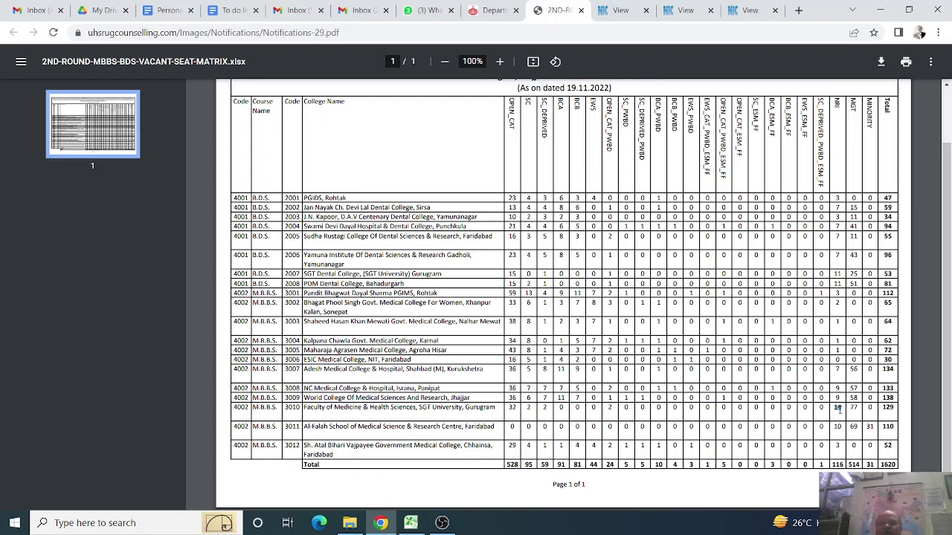
Step: Switch back to the Excel allotment report, remove all filters and turn filtering on again
click(410, 523)
click(297, 66)
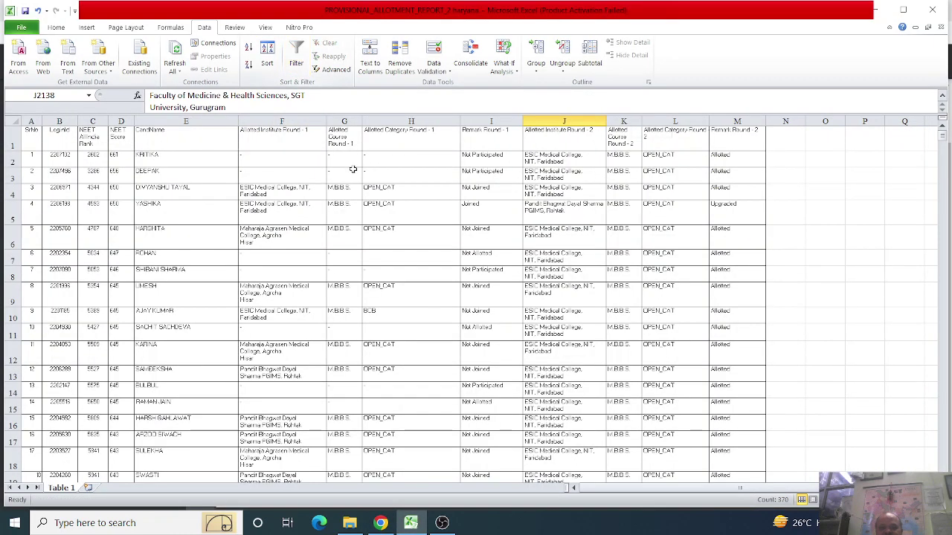
click(297, 66)
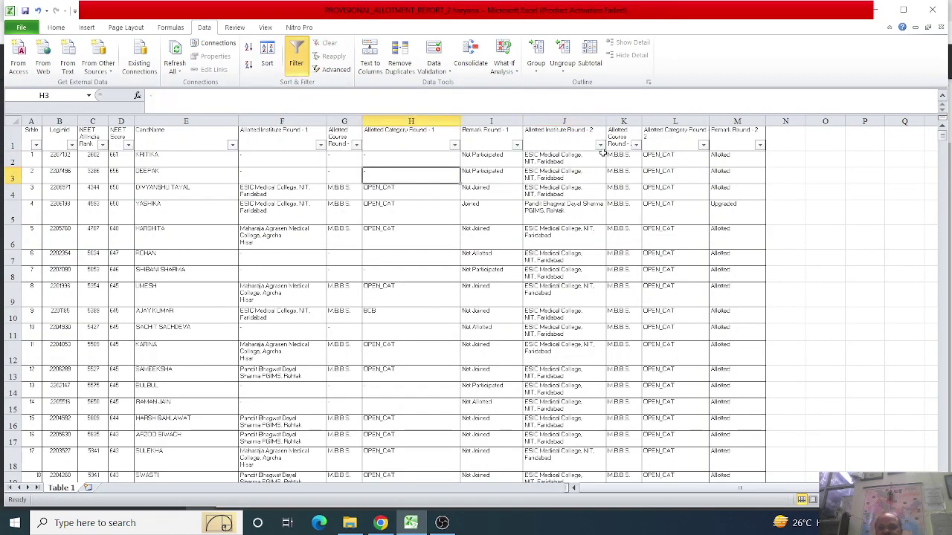
Step: Filter the Round 2 allotted course to M.B.B.S. only, keeping all Round 2 allotted institutes selected
click(636, 144)
click(516, 275)
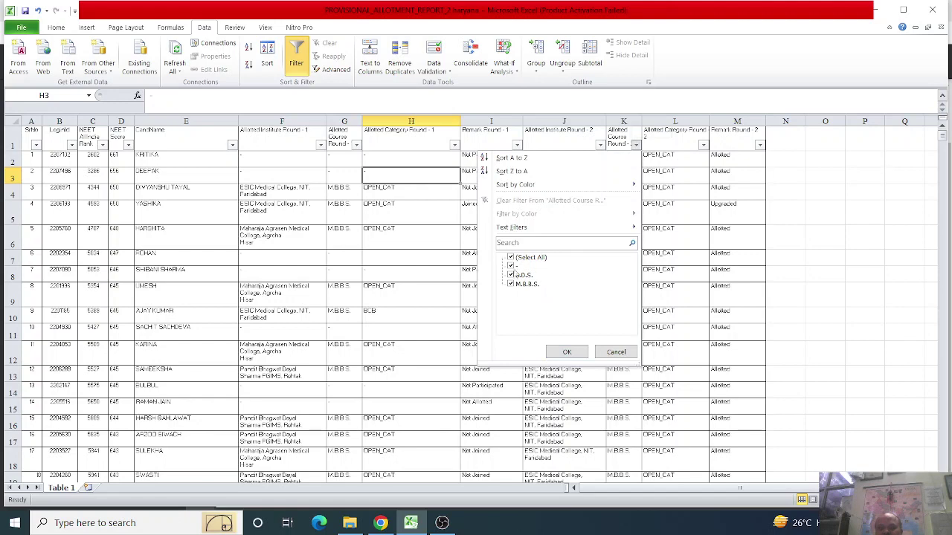
click(567, 352)
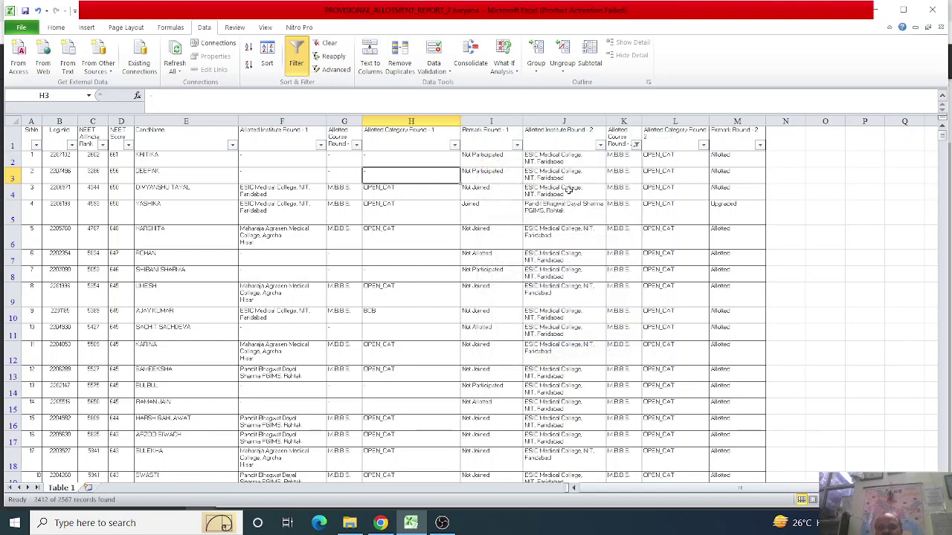
click(600, 145)
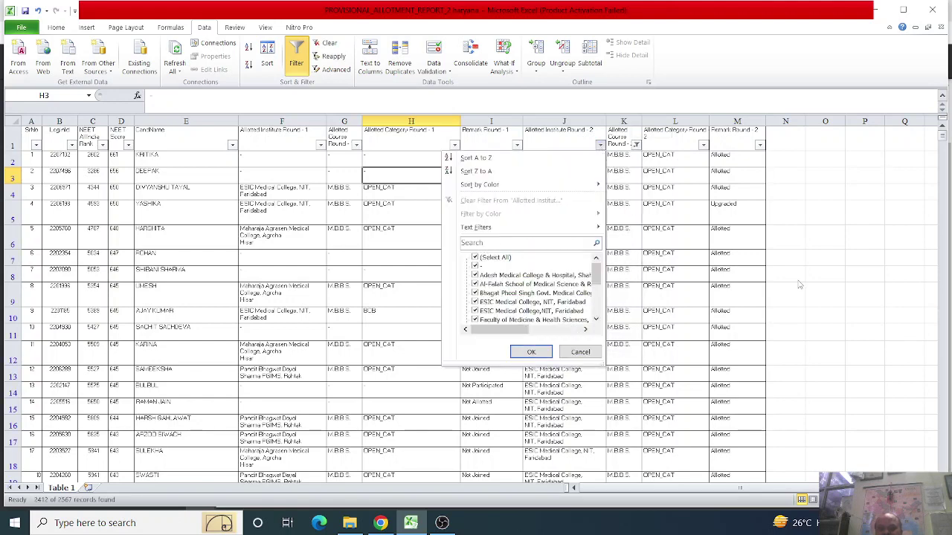
click(531, 352)
click(646, 140)
click(636, 146)
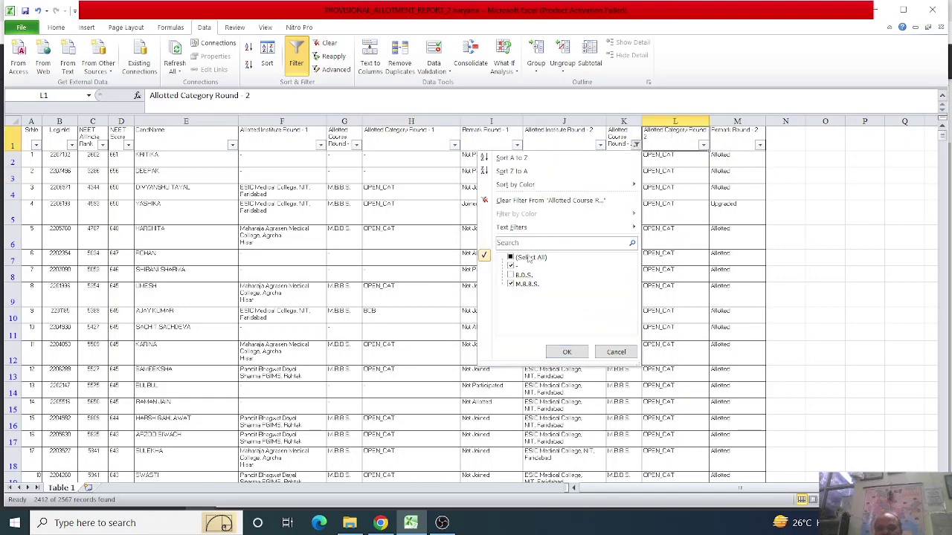
click(513, 265)
click(567, 352)
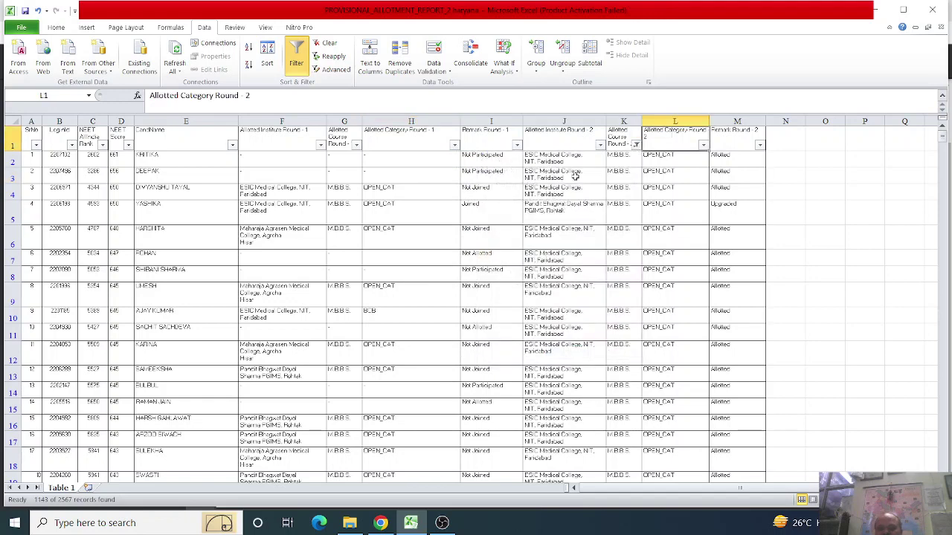
Step: Filter the Round 2 allotted institute to both spellings of Faculty of Medicine & Health Sciences, SGT University
click(600, 145)
click(483, 257)
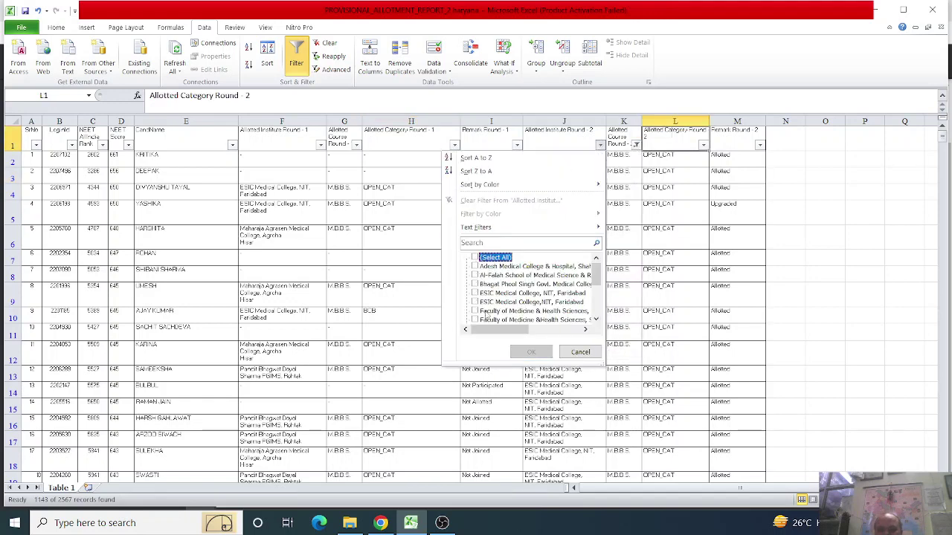
click(477, 320)
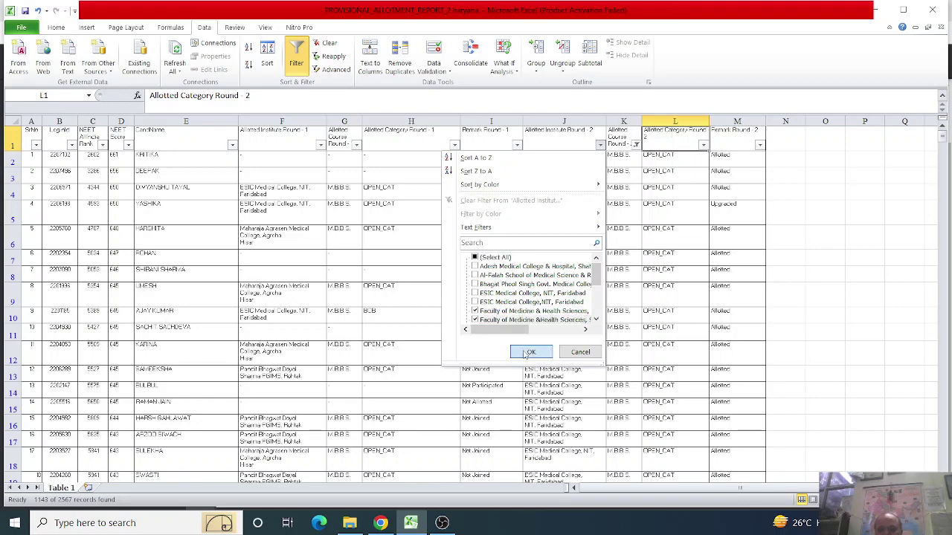
click(531, 351)
Step: Filter the Round 2 allotted category to MGT and check the last candidate allotted under it
click(707, 145)
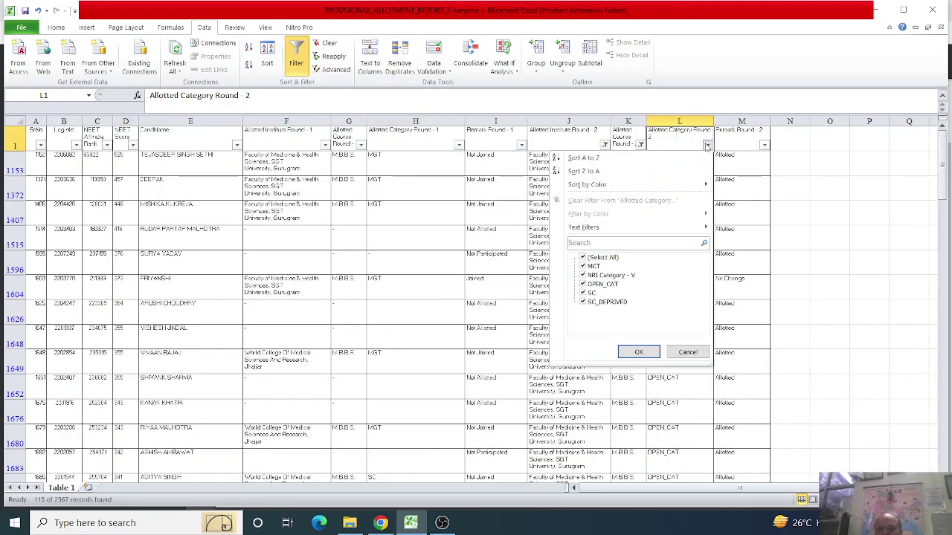
click(582, 258)
click(583, 267)
click(638, 351)
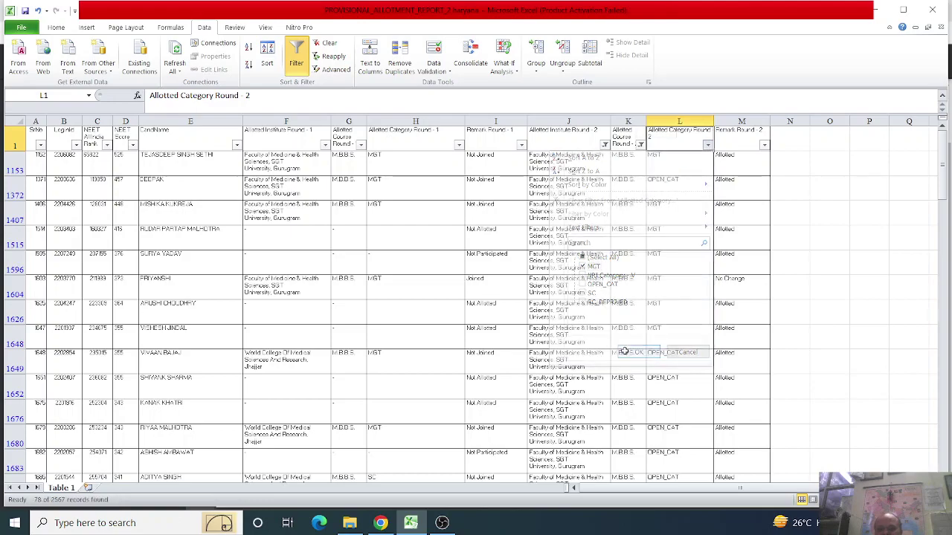
scroll(738, 376, down, 15)
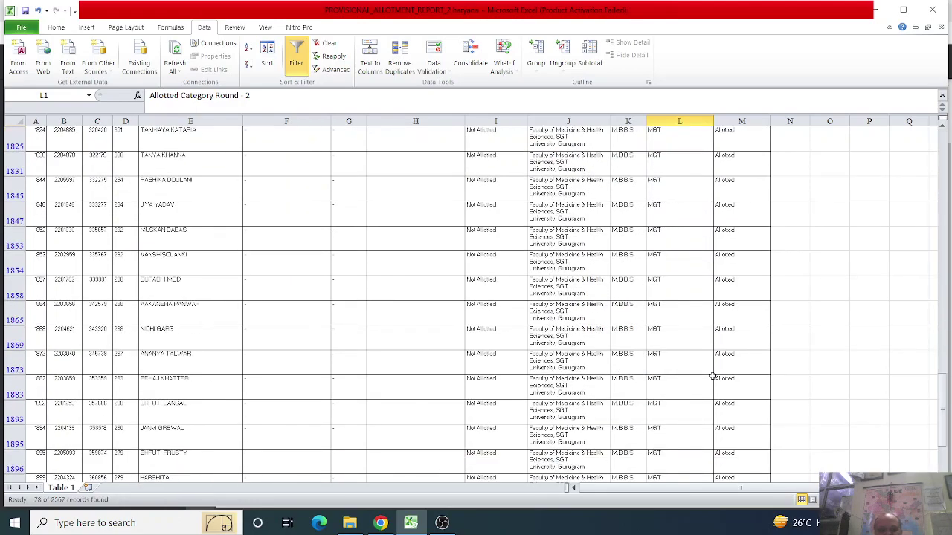
scroll(711, 356, down, 6)
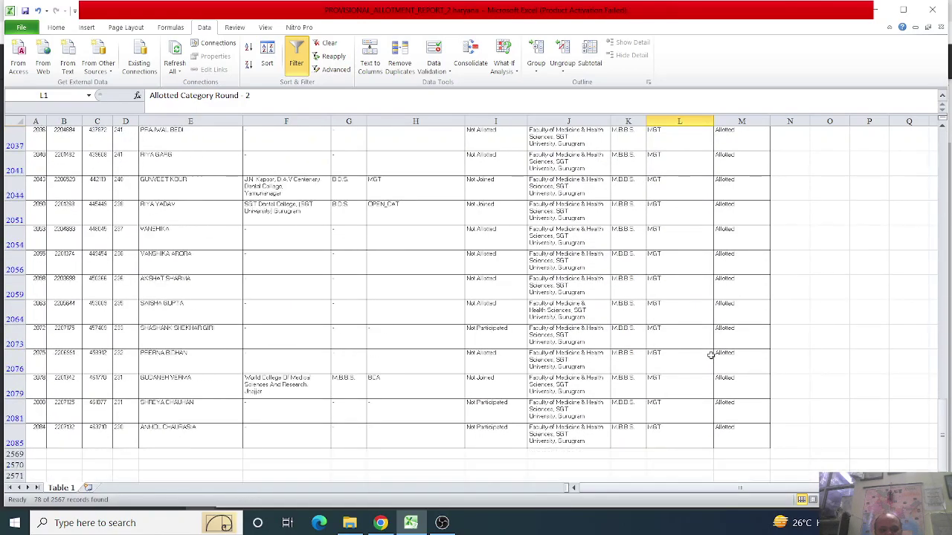
click(141, 390)
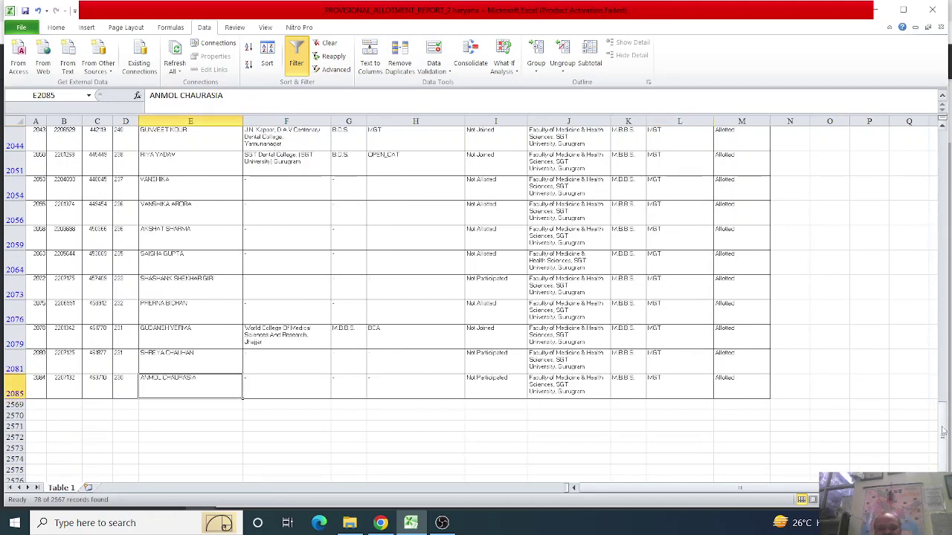
drag(943, 430, 943, 149)
Step: Change the Round 2 allotted category filter from MGT to SC
click(707, 145)
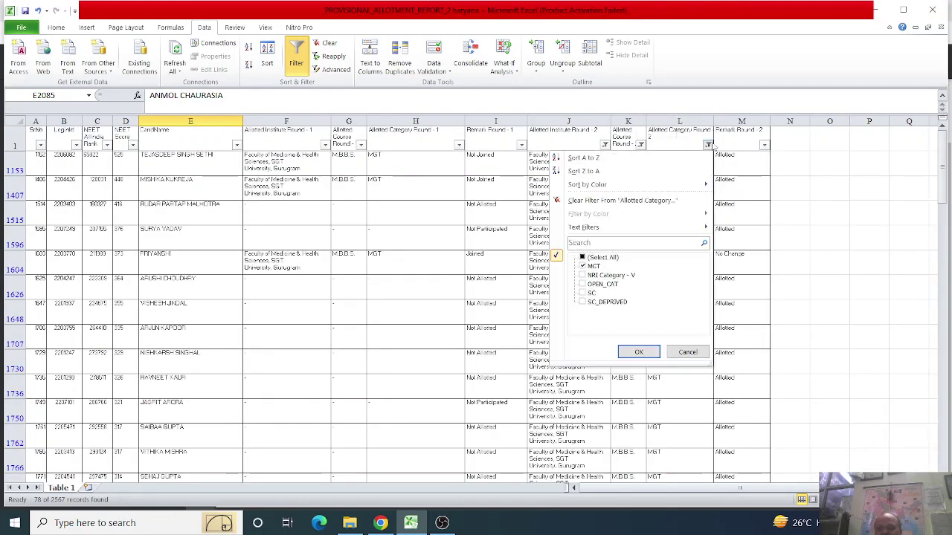
click(583, 267)
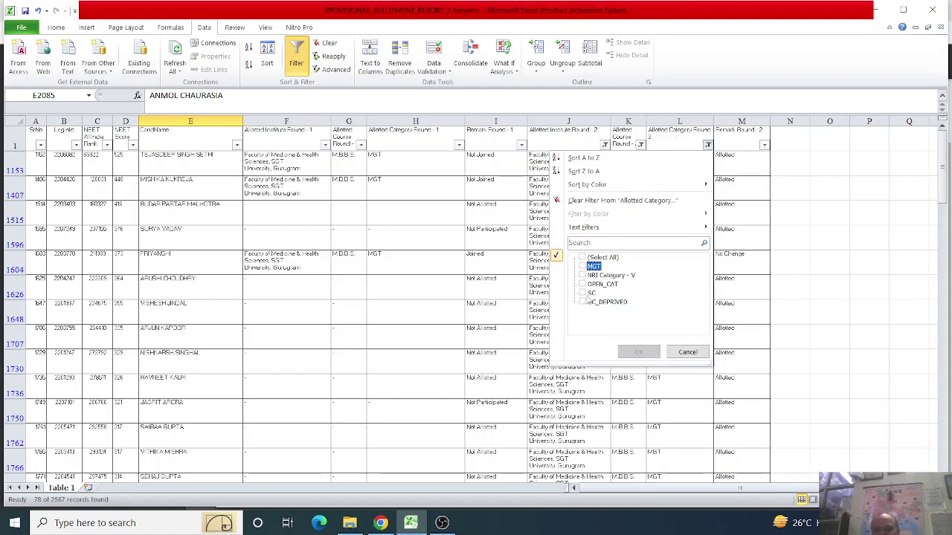
click(583, 294)
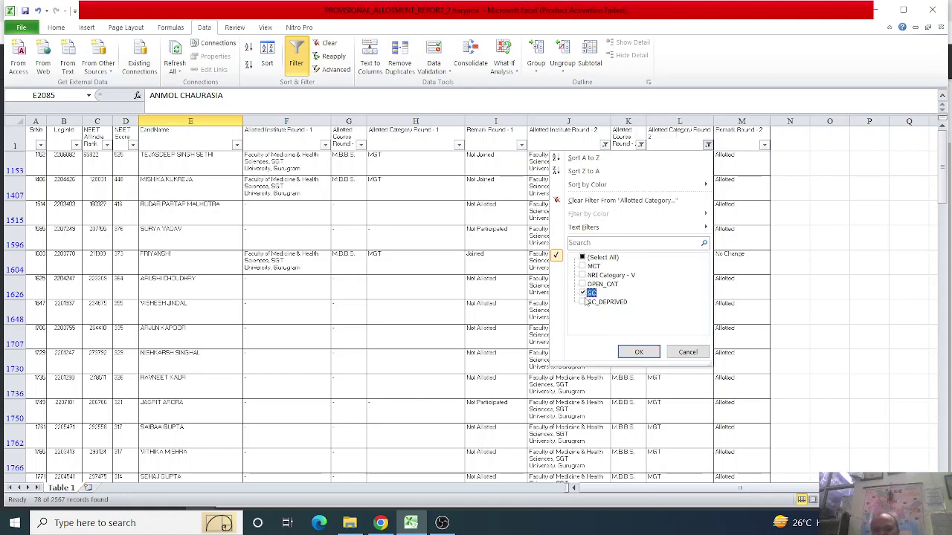
click(636, 353)
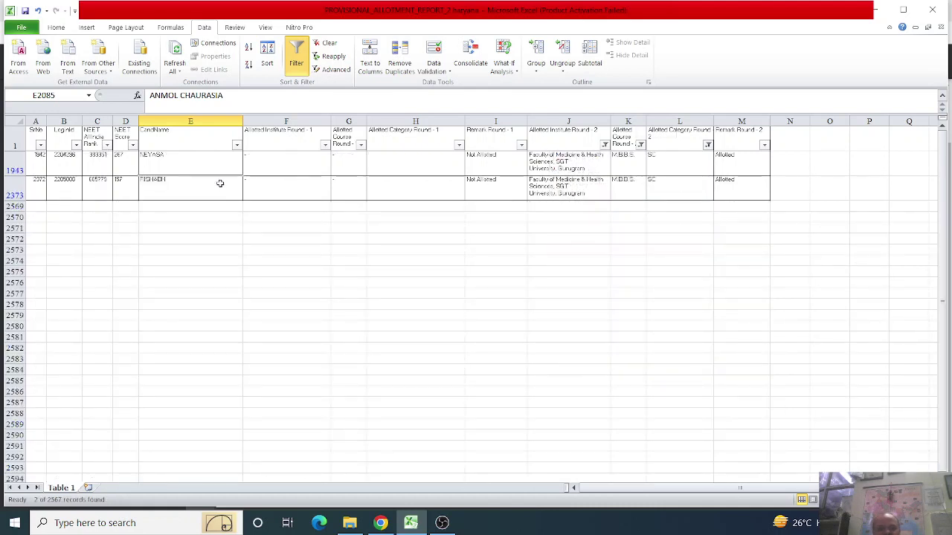
Step: Show all Round 2 allotted categories for the SGT University institute again and look through the listed allotments
click(708, 146)
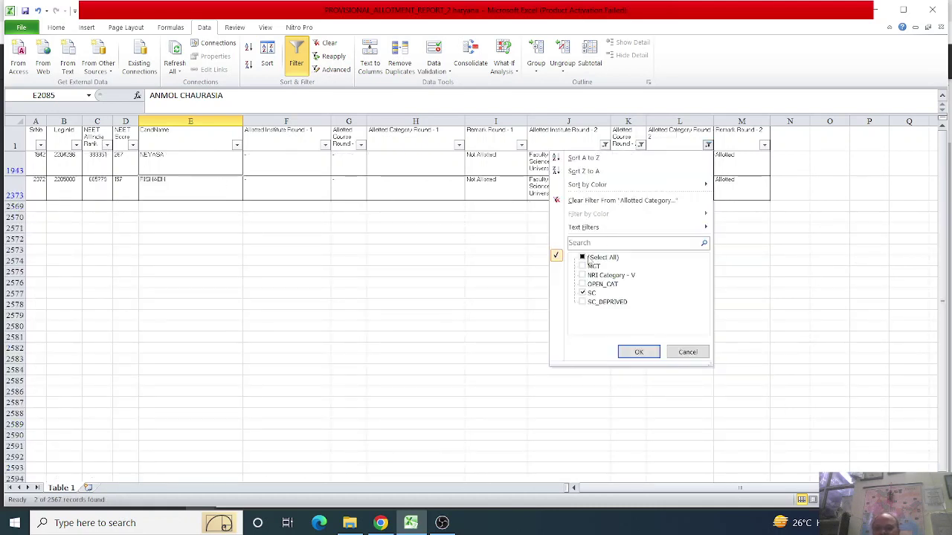
click(588, 259)
click(638, 352)
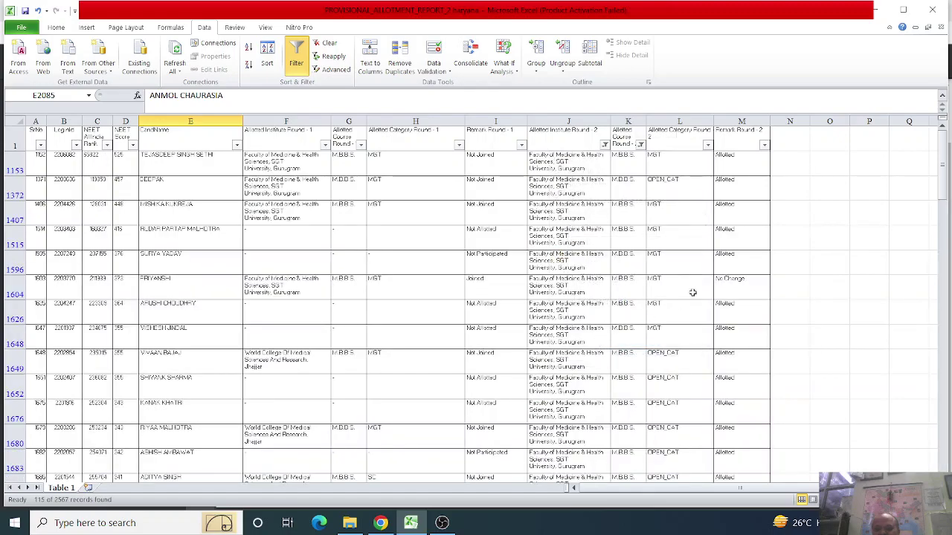
scroll(692, 292, down, 4)
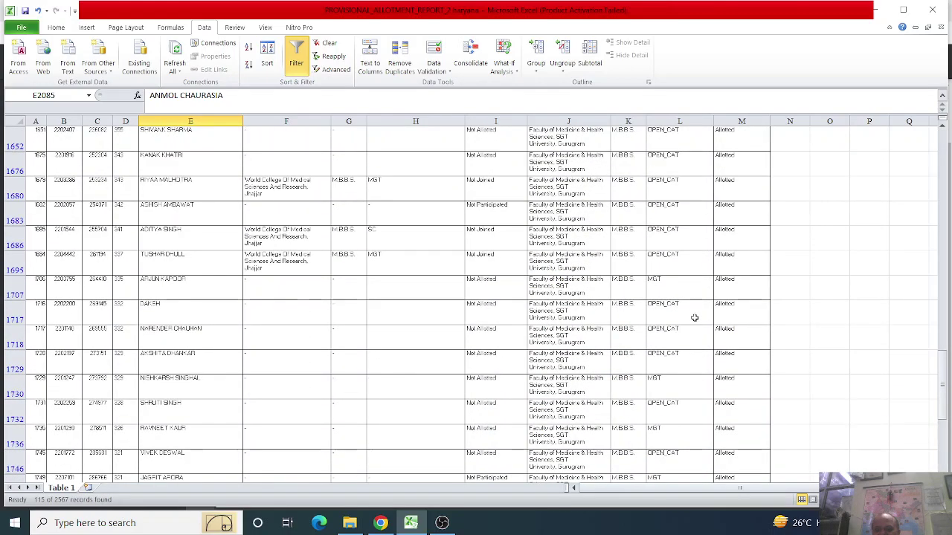
scroll(694, 318, up, 4)
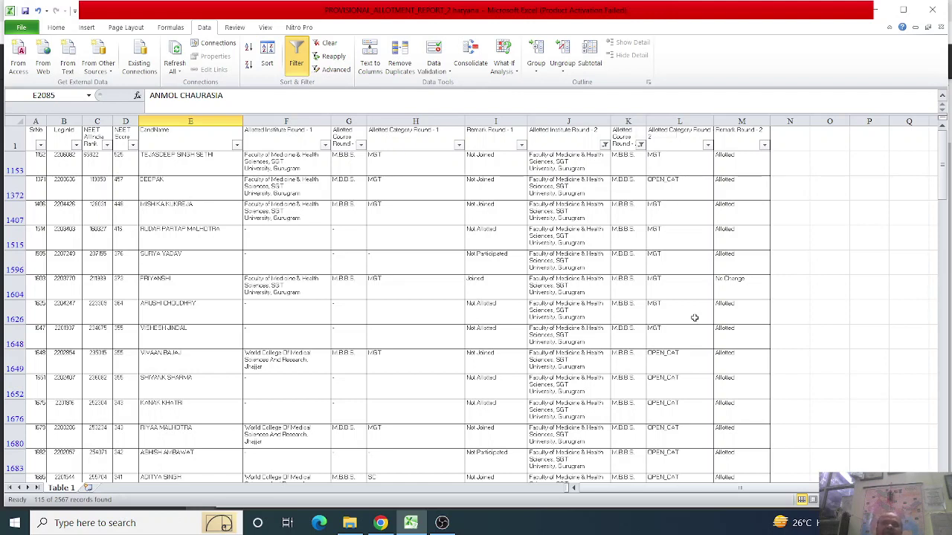
click(442, 522)
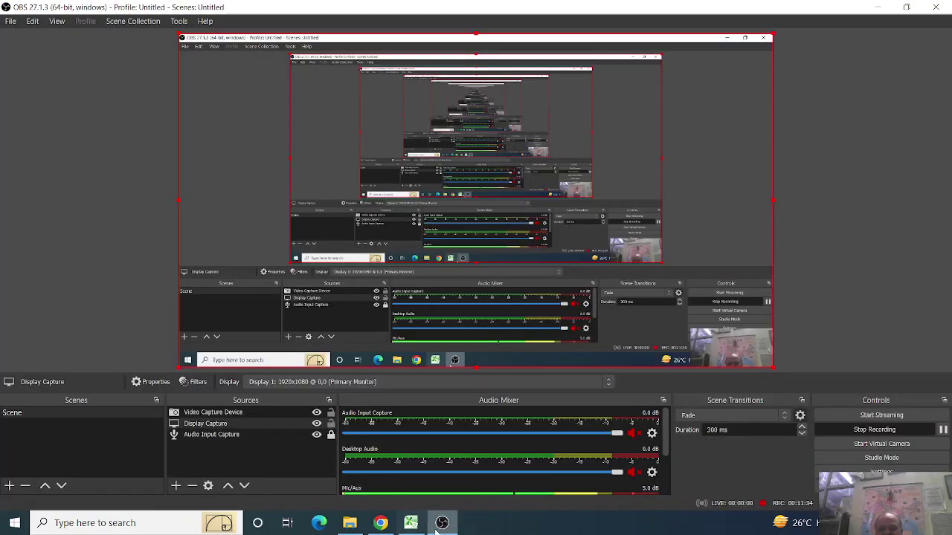
click(410, 523)
click(460, 281)
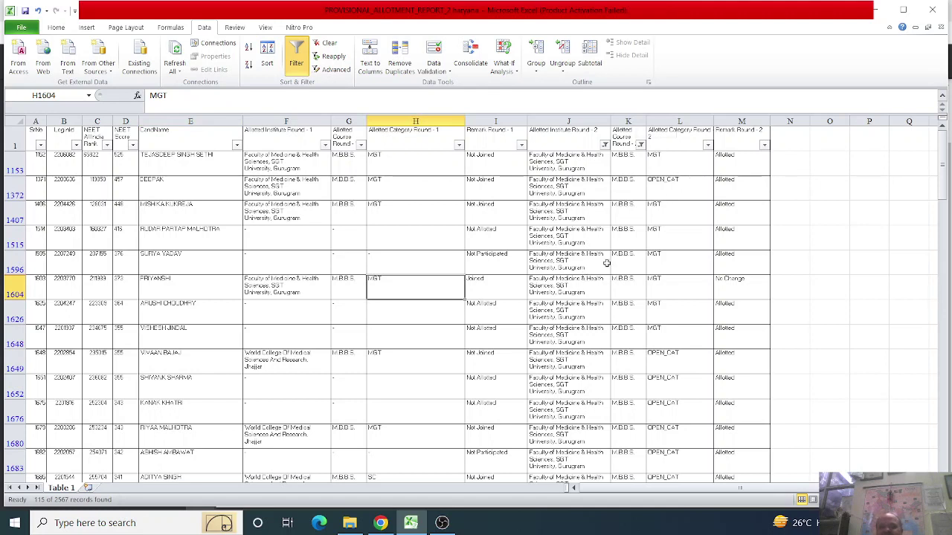
Step: Reset all filters in the allotment table and filter the Round 2 allotted course to B.D.S. only
click(303, 63)
click(402, 243)
click(297, 63)
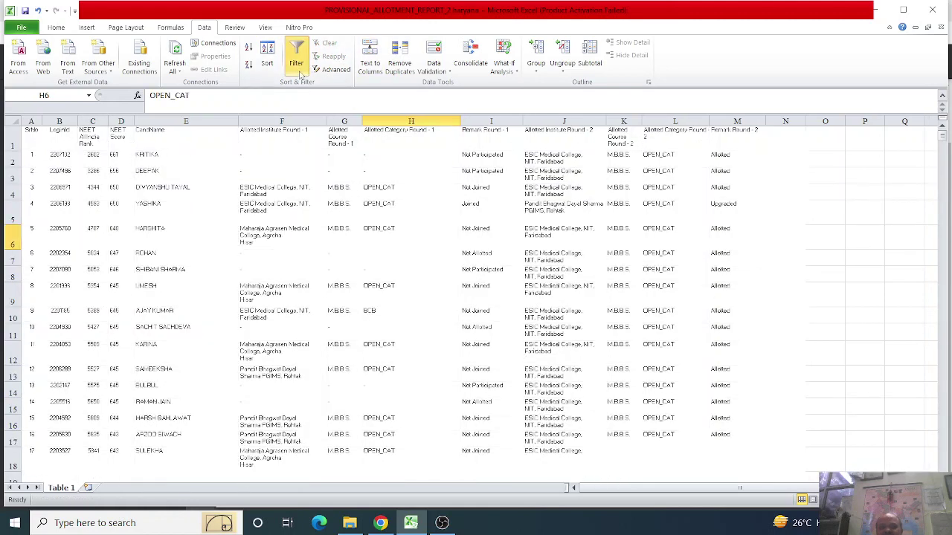
click(636, 145)
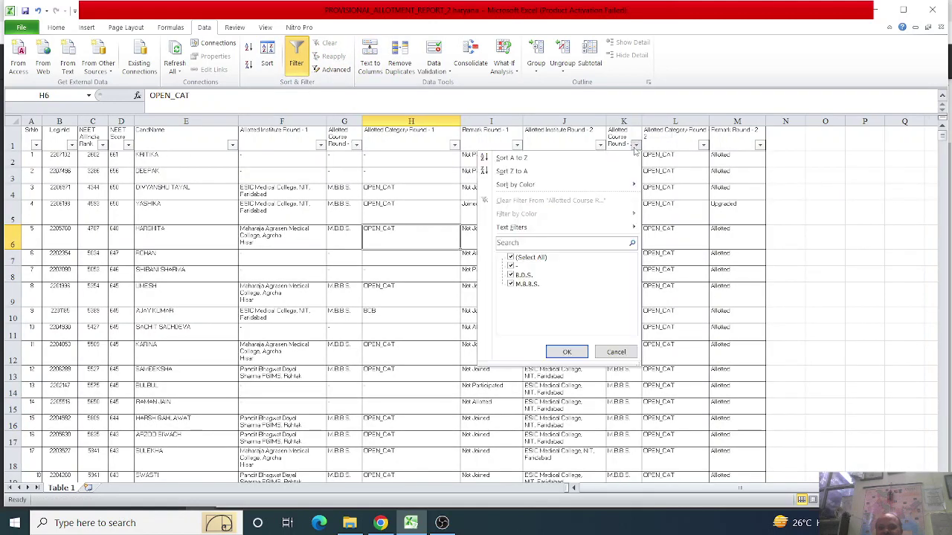
click(511, 258)
click(510, 275)
click(567, 353)
Step: Check the NEET score of the last candidate in the B.D.S. list and return to the start of the list
scroll(669, 298, down, 10)
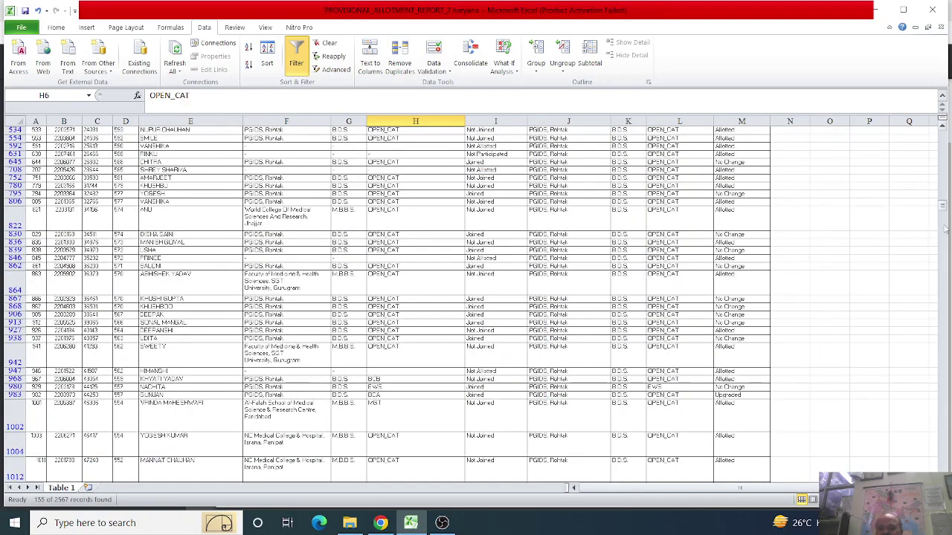
drag(942, 209, 942, 465)
click(122, 365)
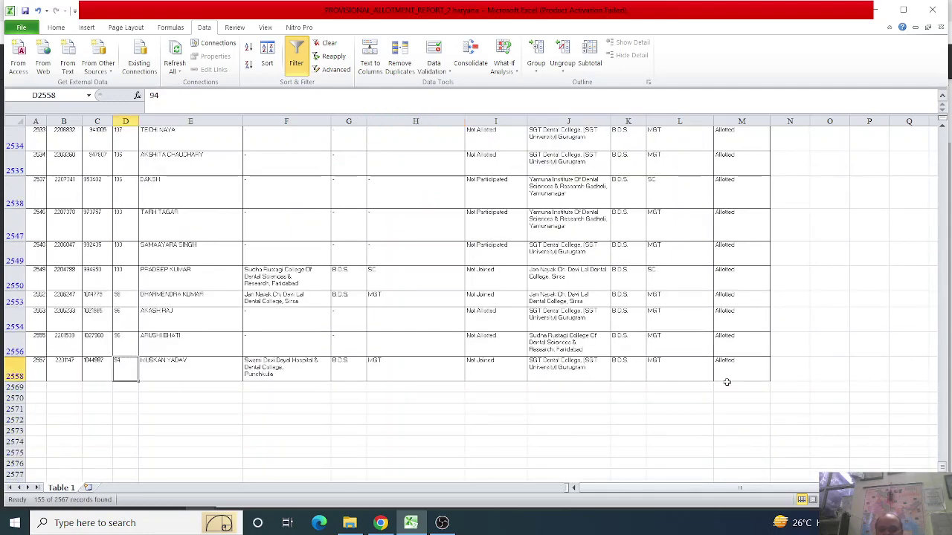
scroll(531, 160, up, 20)
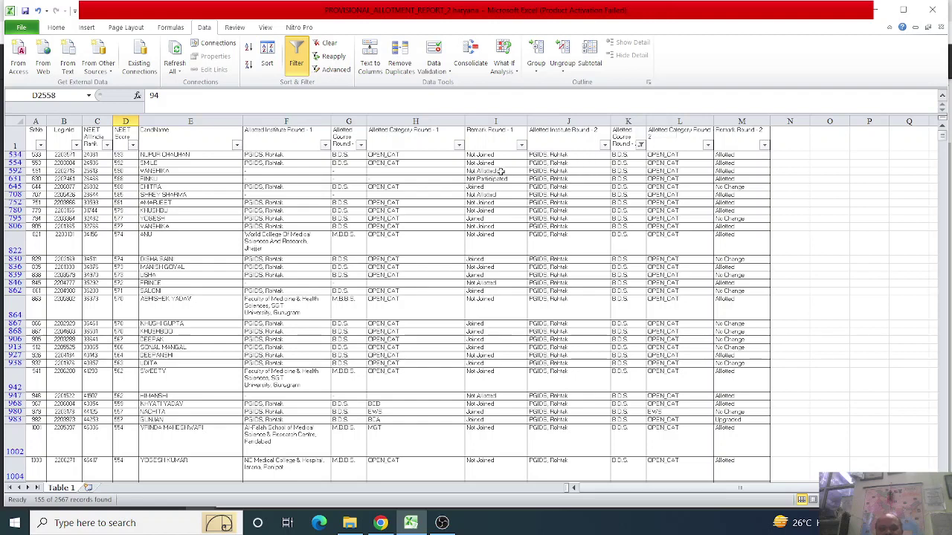
Step: Filter the Round 2 allotted institute in the B.D.S. list to SGT Dental College, (SGT University) Gurugram only
click(604, 145)
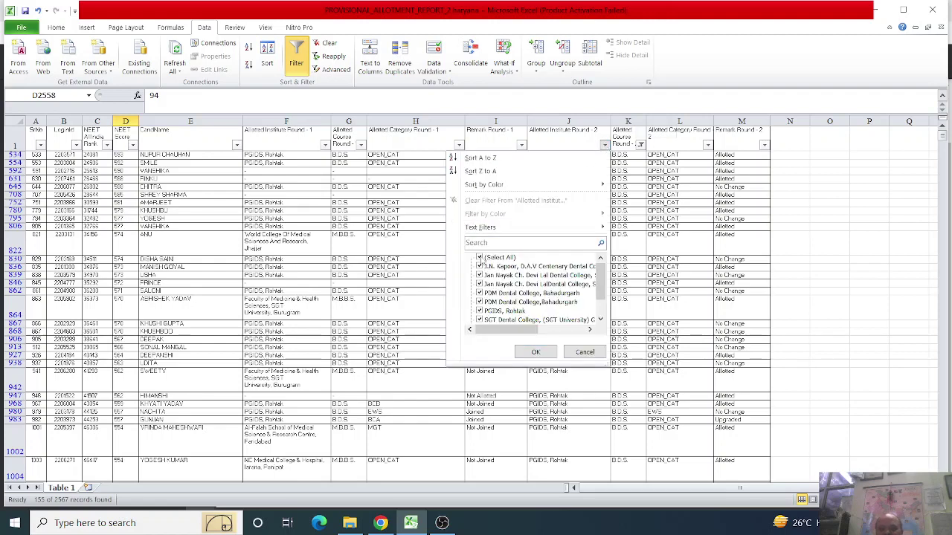
click(493, 257)
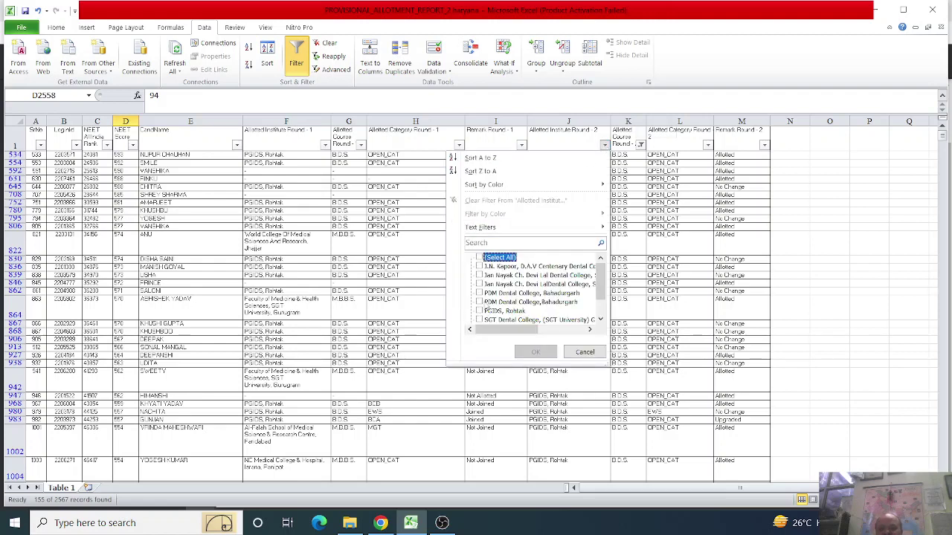
click(479, 320)
click(535, 352)
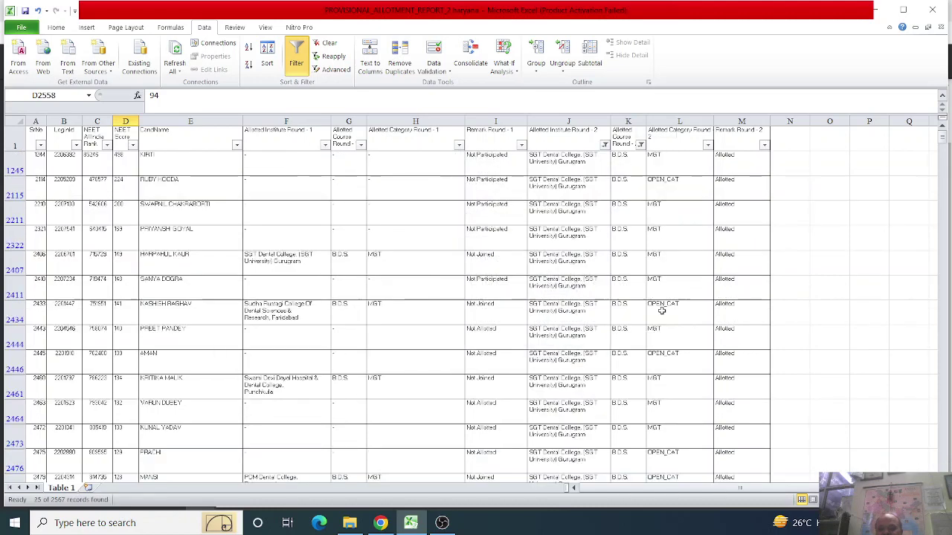
Step: Count the Round 2 category entries for SGT Dental College by selecting them all, and look through the listed allotments
drag(679, 156, 661, 409)
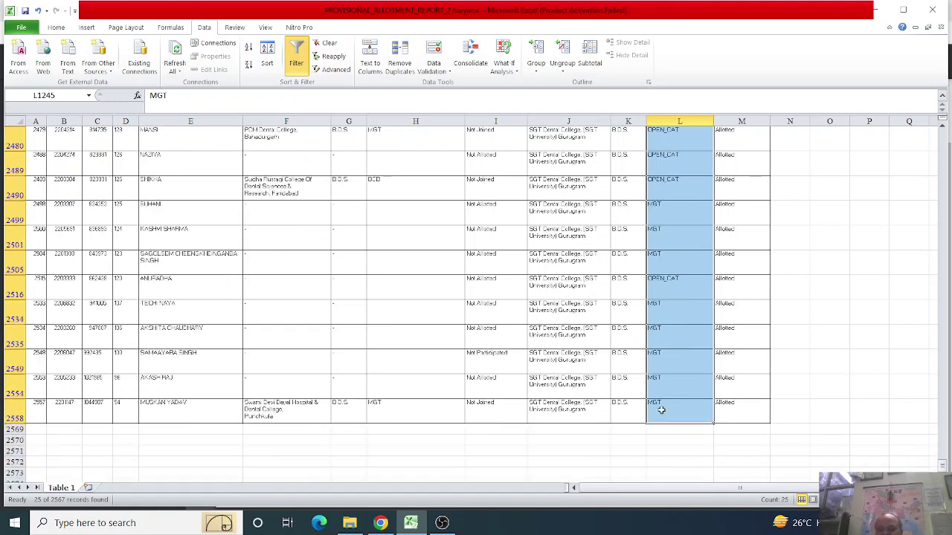
scroll(661, 410, up, 7)
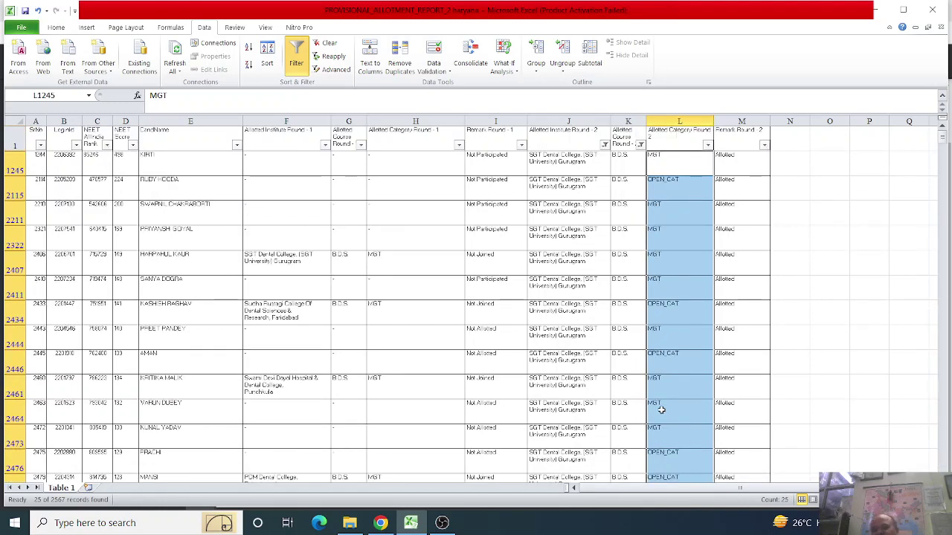
click(737, 295)
scroll(730, 367, down, 1)
scroll(733, 368, up, 1)
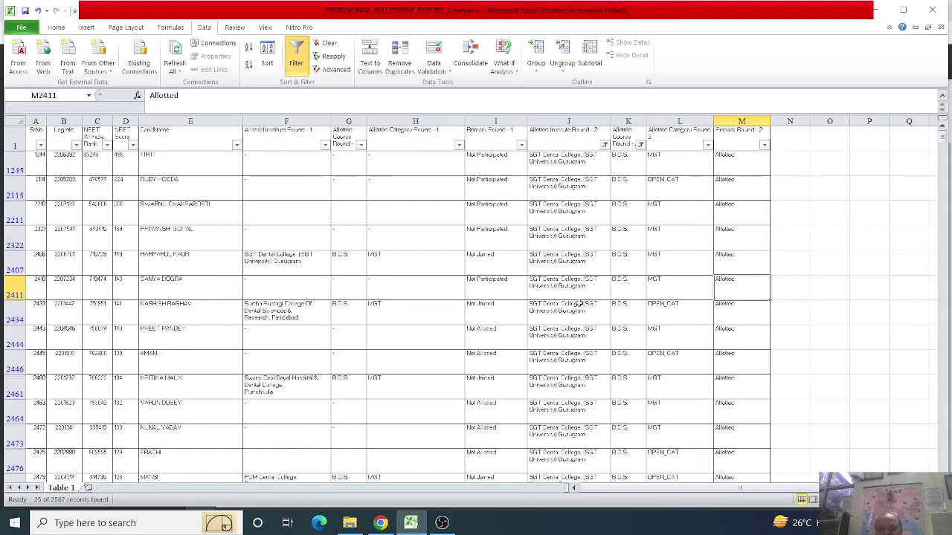
Step: Change the Round 2 allotted institute filter from SGT Dental College to J.N. Kapoor, D.A.V Centenary Dental College
click(604, 145)
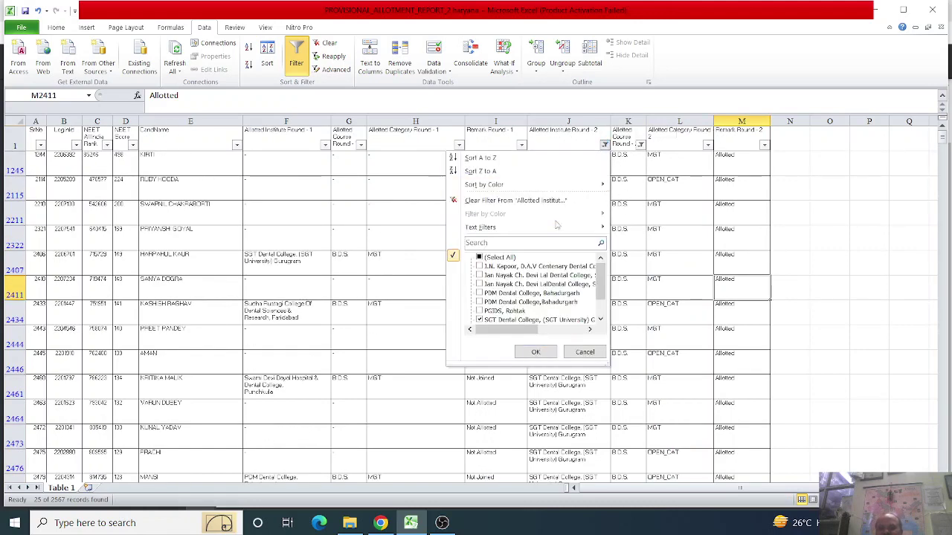
click(482, 267)
click(479, 320)
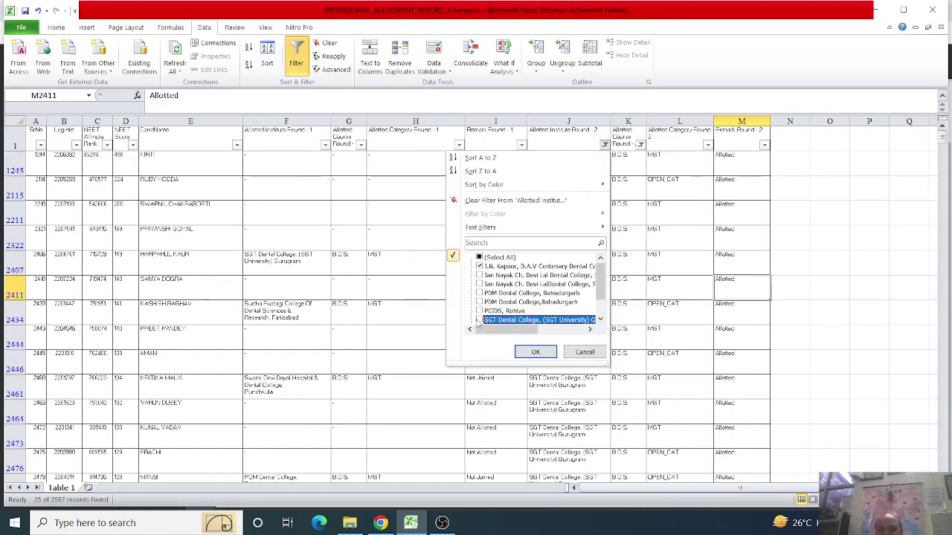
click(535, 351)
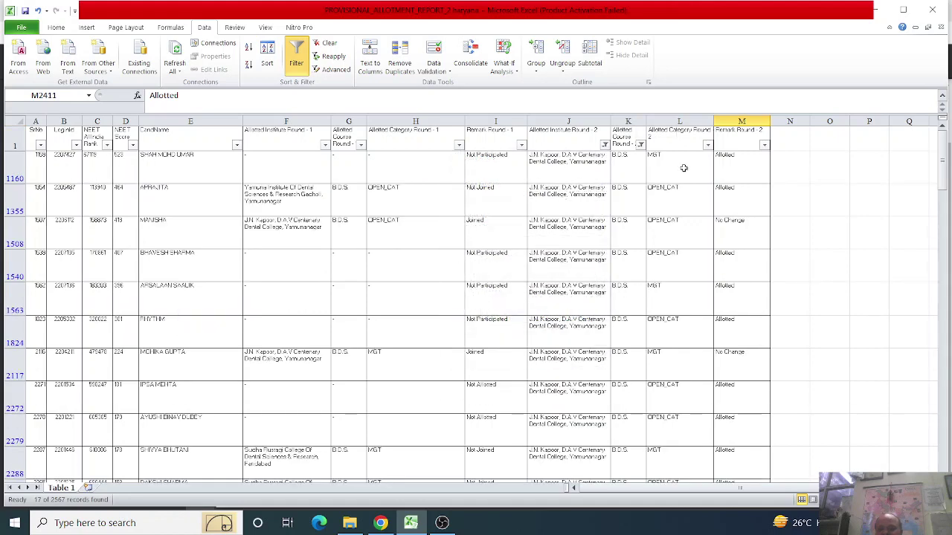
Step: Count the Round 2 category entries for J.N. Kapoor Dental College by selecting them all, and return to the start of the list
drag(683, 168, 677, 439)
scroll(677, 439, up, 5)
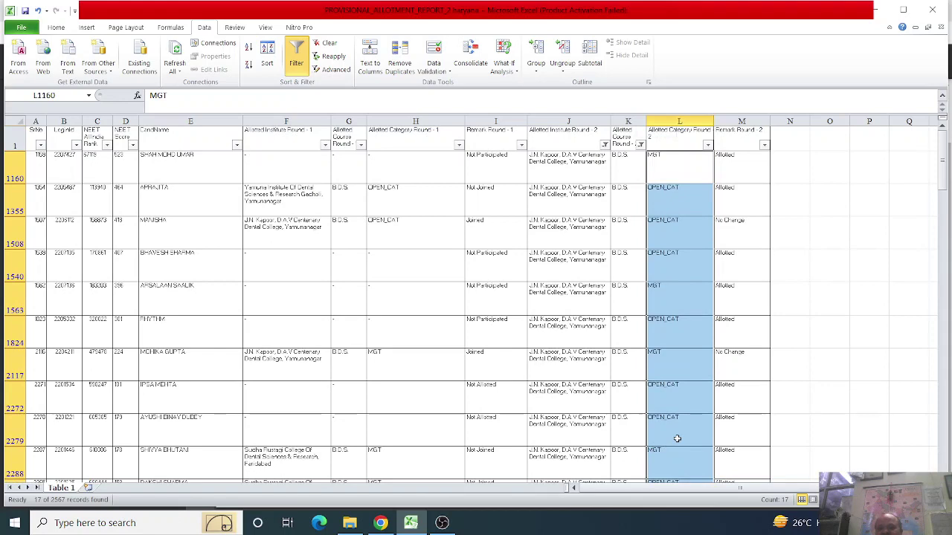
click(560, 211)
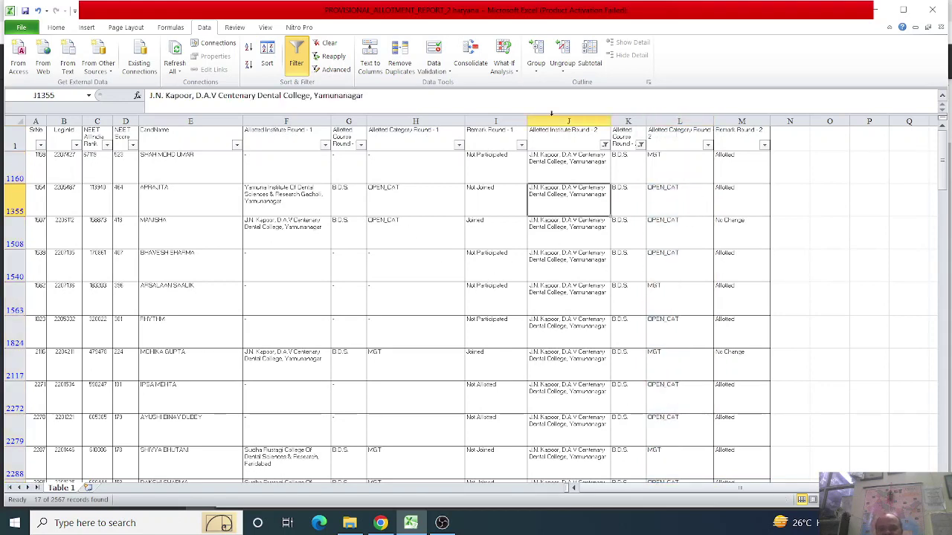
Step: Reset all filters in the allotment table and filter the Round 1 allotted course to B.D.S. only
click(296, 64)
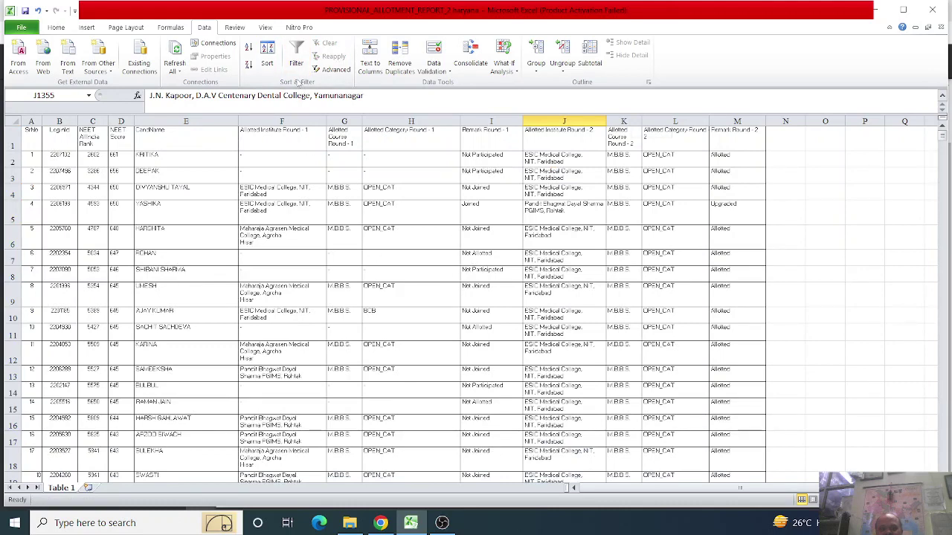
click(296, 65)
click(356, 144)
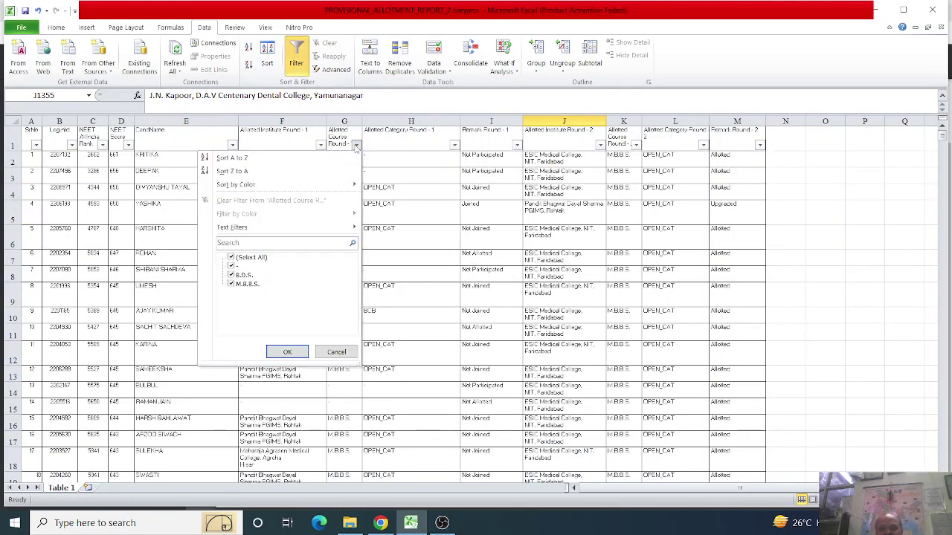
click(231, 266)
click(269, 352)
Step: Filter the Round 1 allotted institute to both J.N. Kapoor, D.A.V Centenary Dental College entries
click(324, 144)
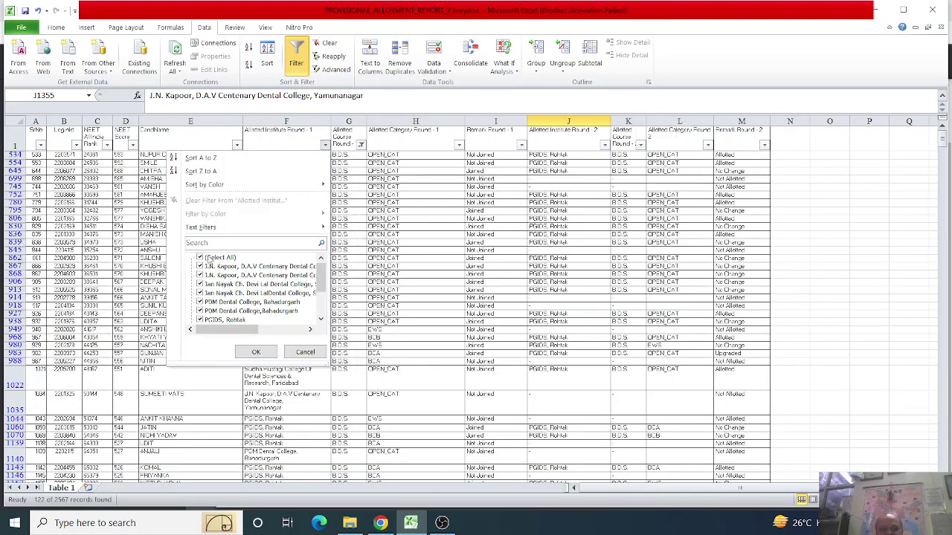
click(209, 258)
click(206, 266)
click(206, 276)
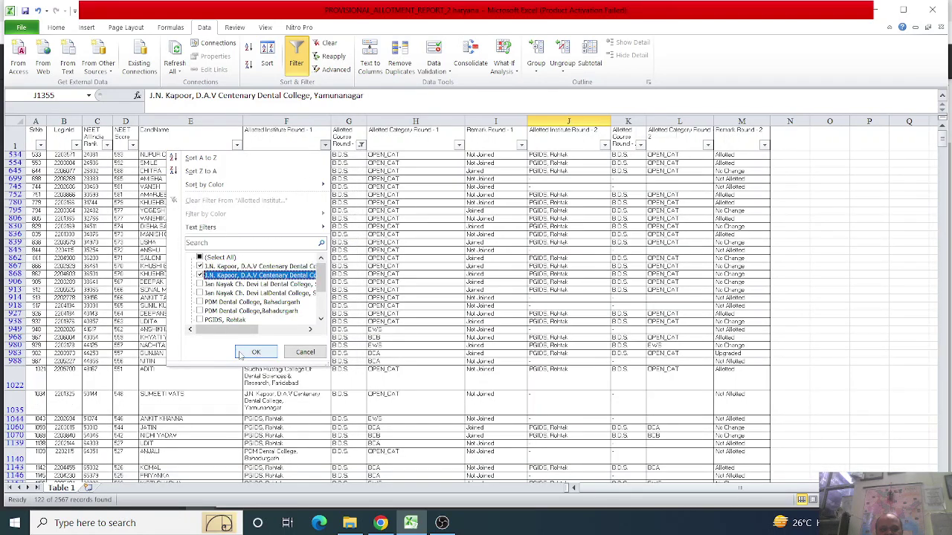
click(259, 353)
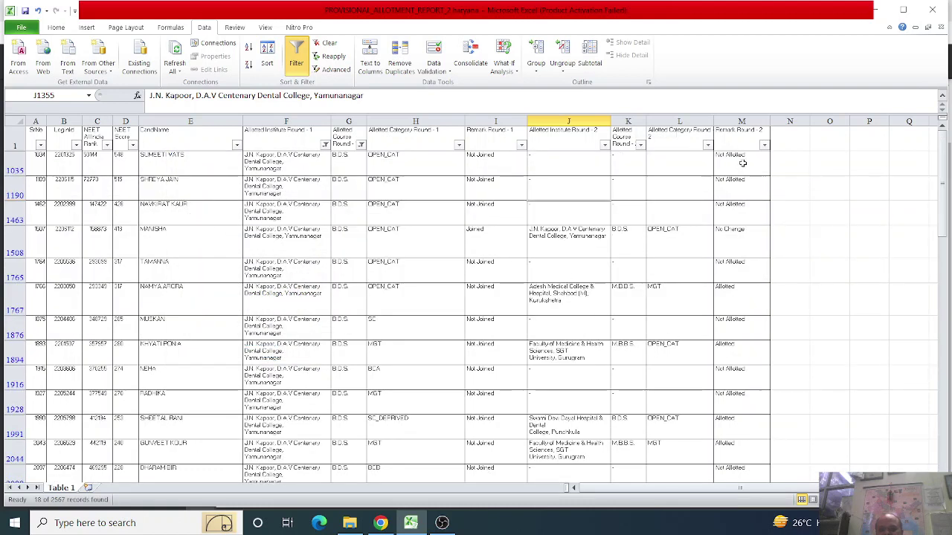
Step: Count the candidates listed for J.N. Kapoor Dental College in Round 1 and switch to the Round 2 vacant seat matrix in Chrome
drag(742, 163, 739, 198)
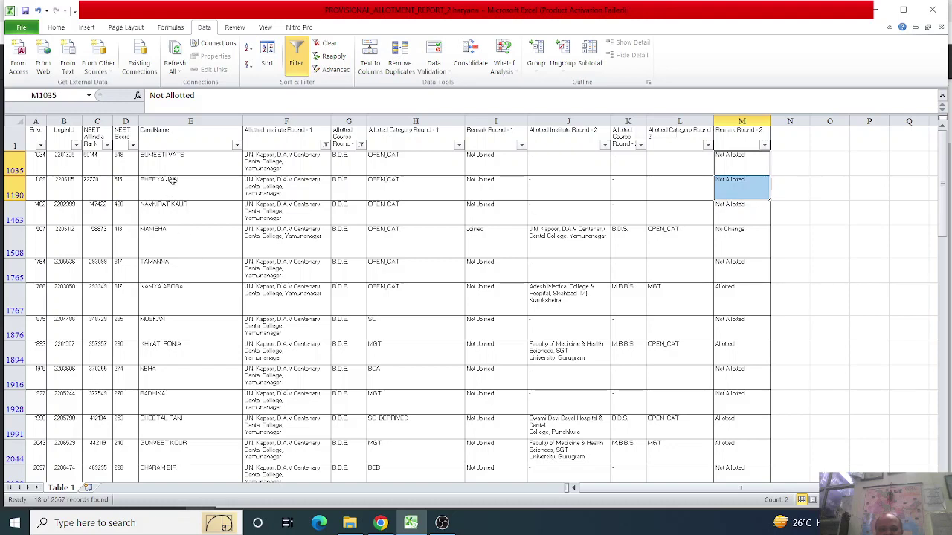
drag(171, 164, 168, 513)
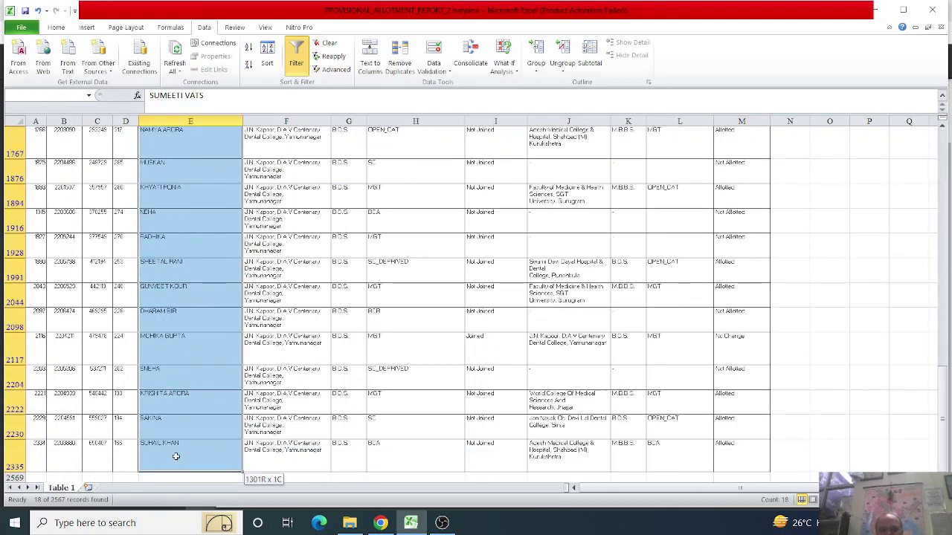
scroll(428, 287, up, 2)
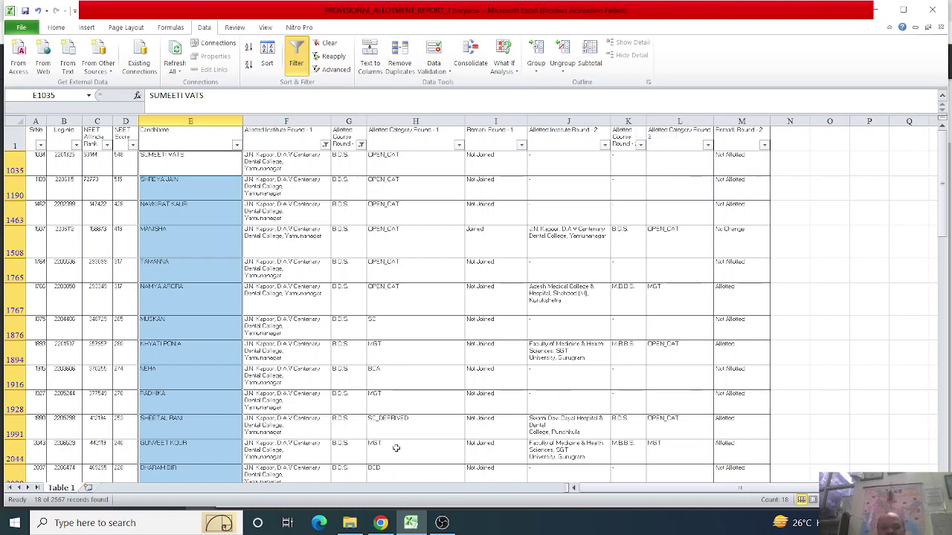
click(380, 522)
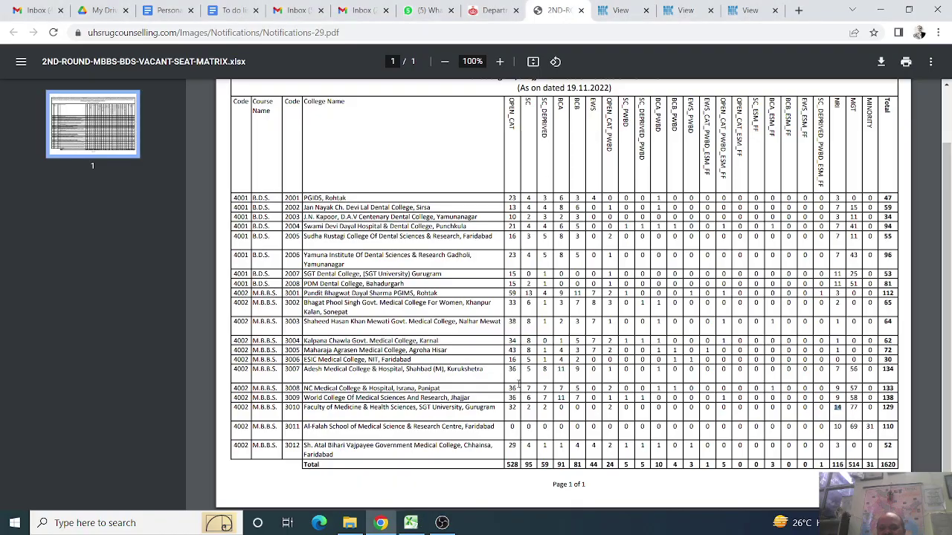